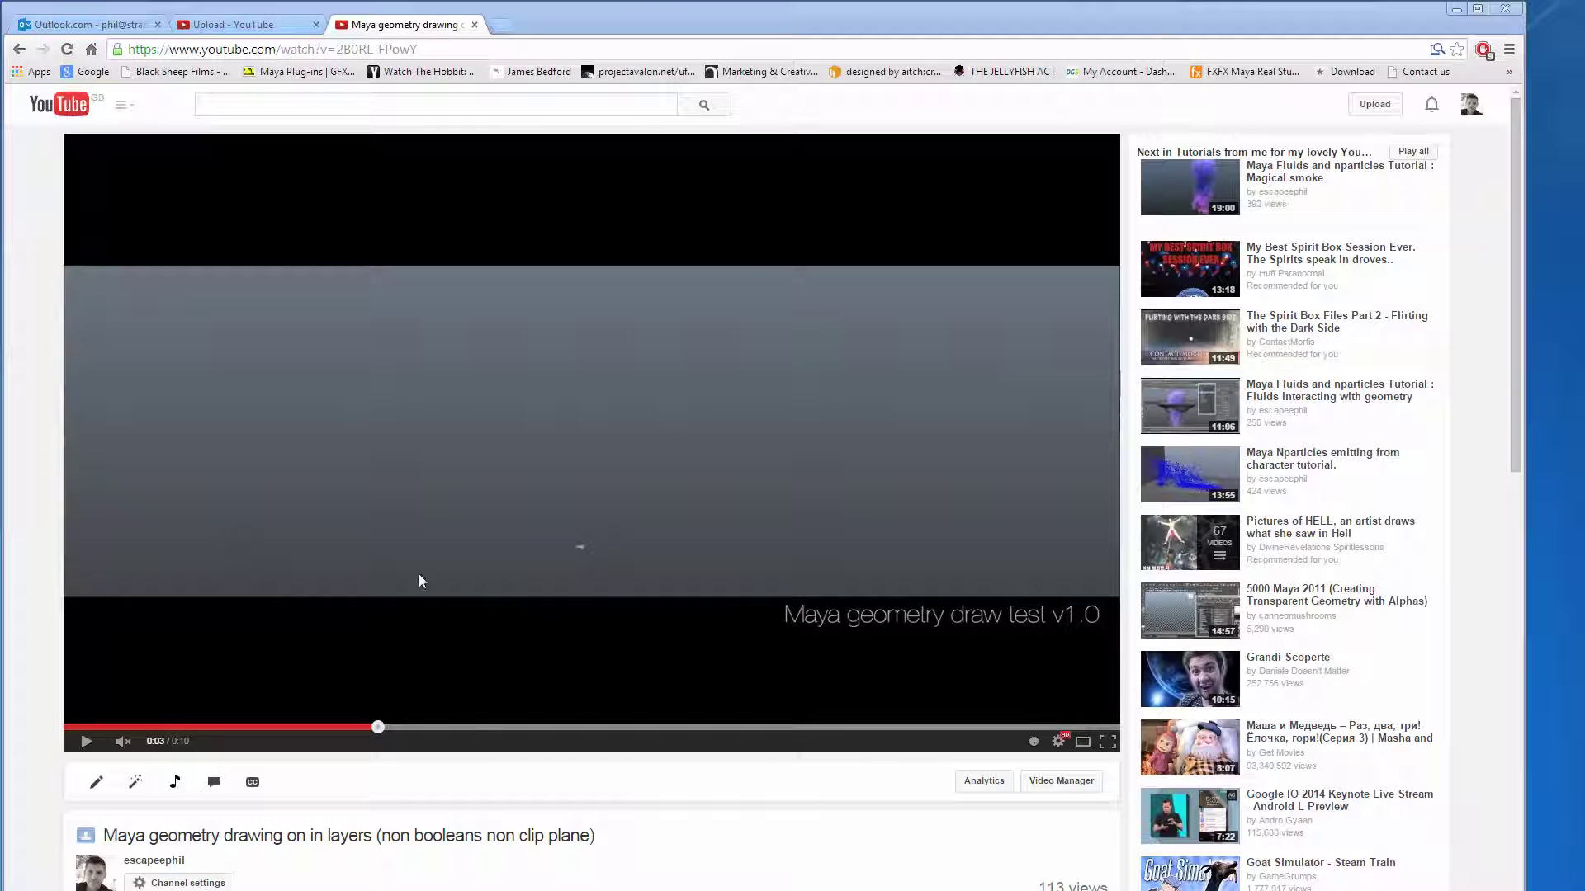
Play the Maya geometry draw test video and replay it.
click(88, 744)
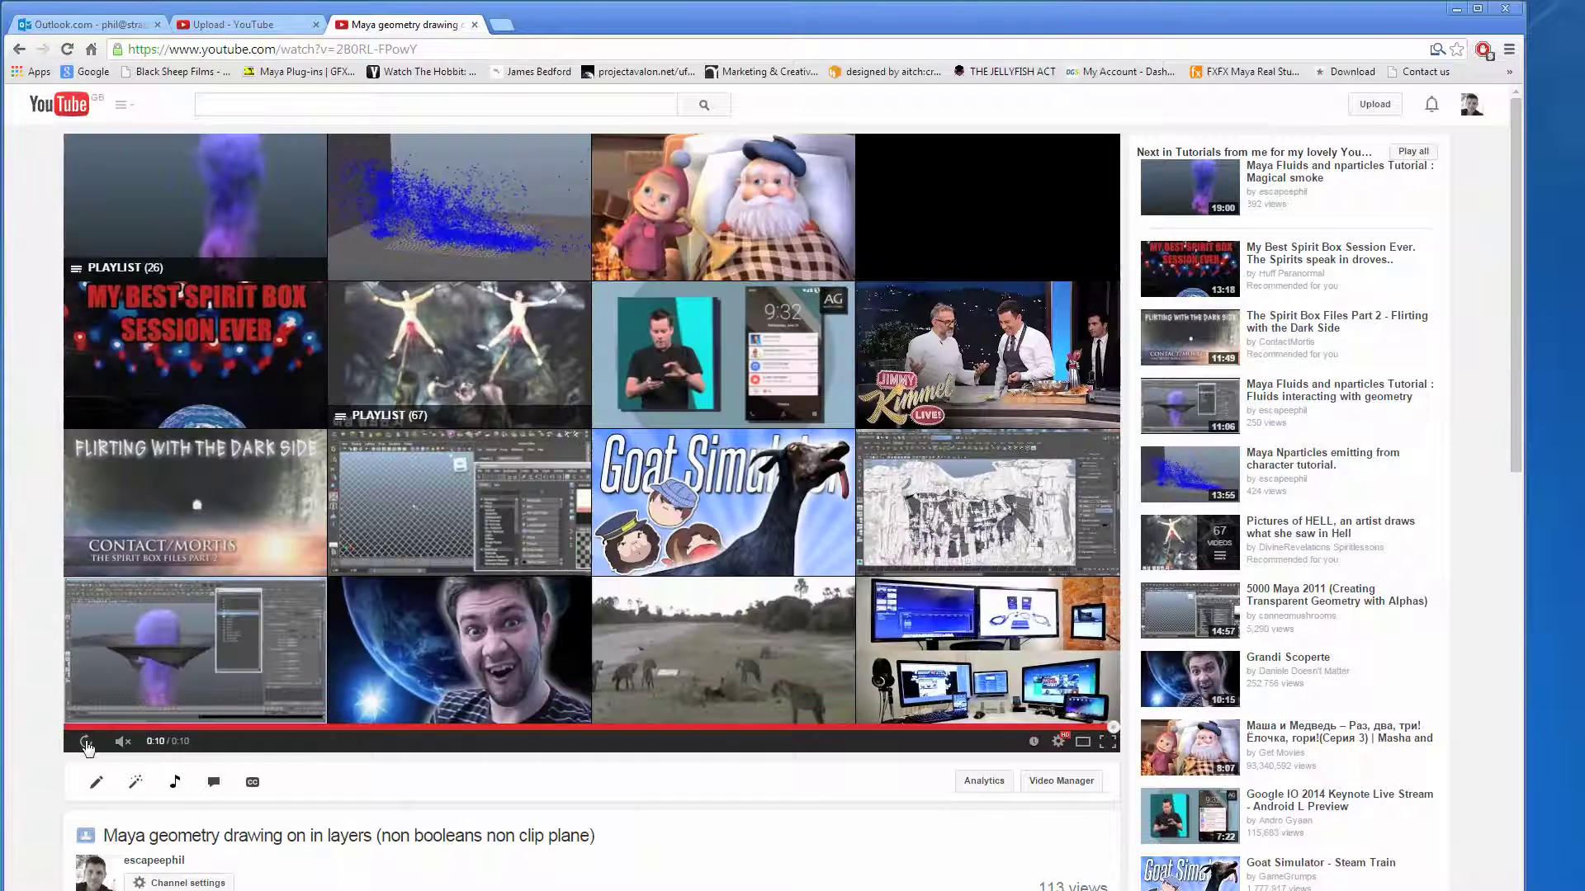
click(86, 742)
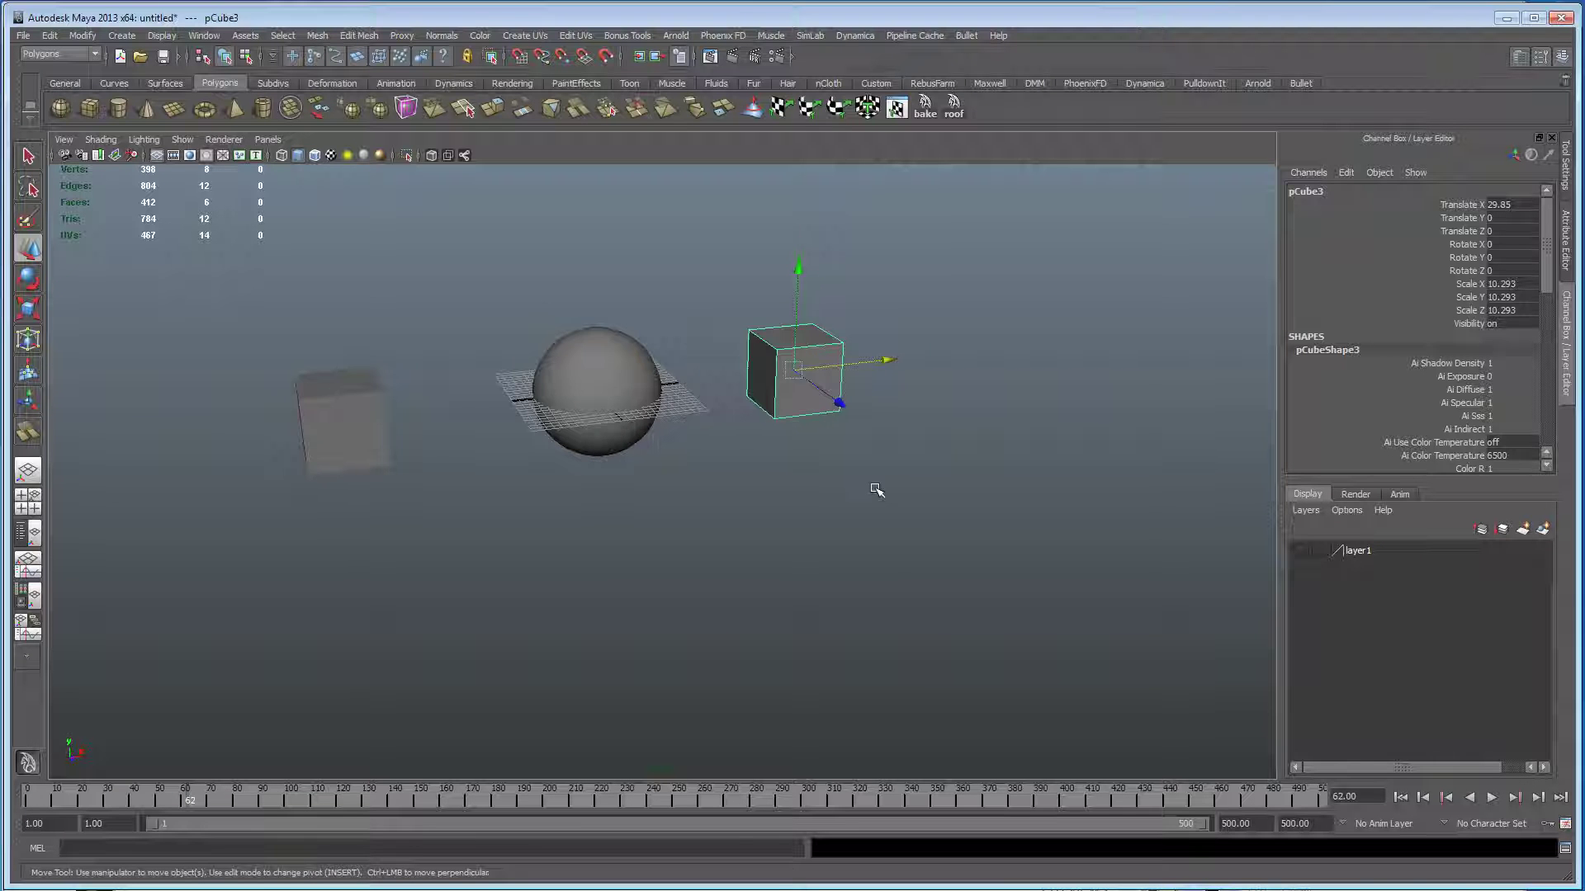
Frame the selected cube pCube3 and examine it and the neighbouring sphere from several angles.
key(f)
alt+drag(979, 463, 852, 453)
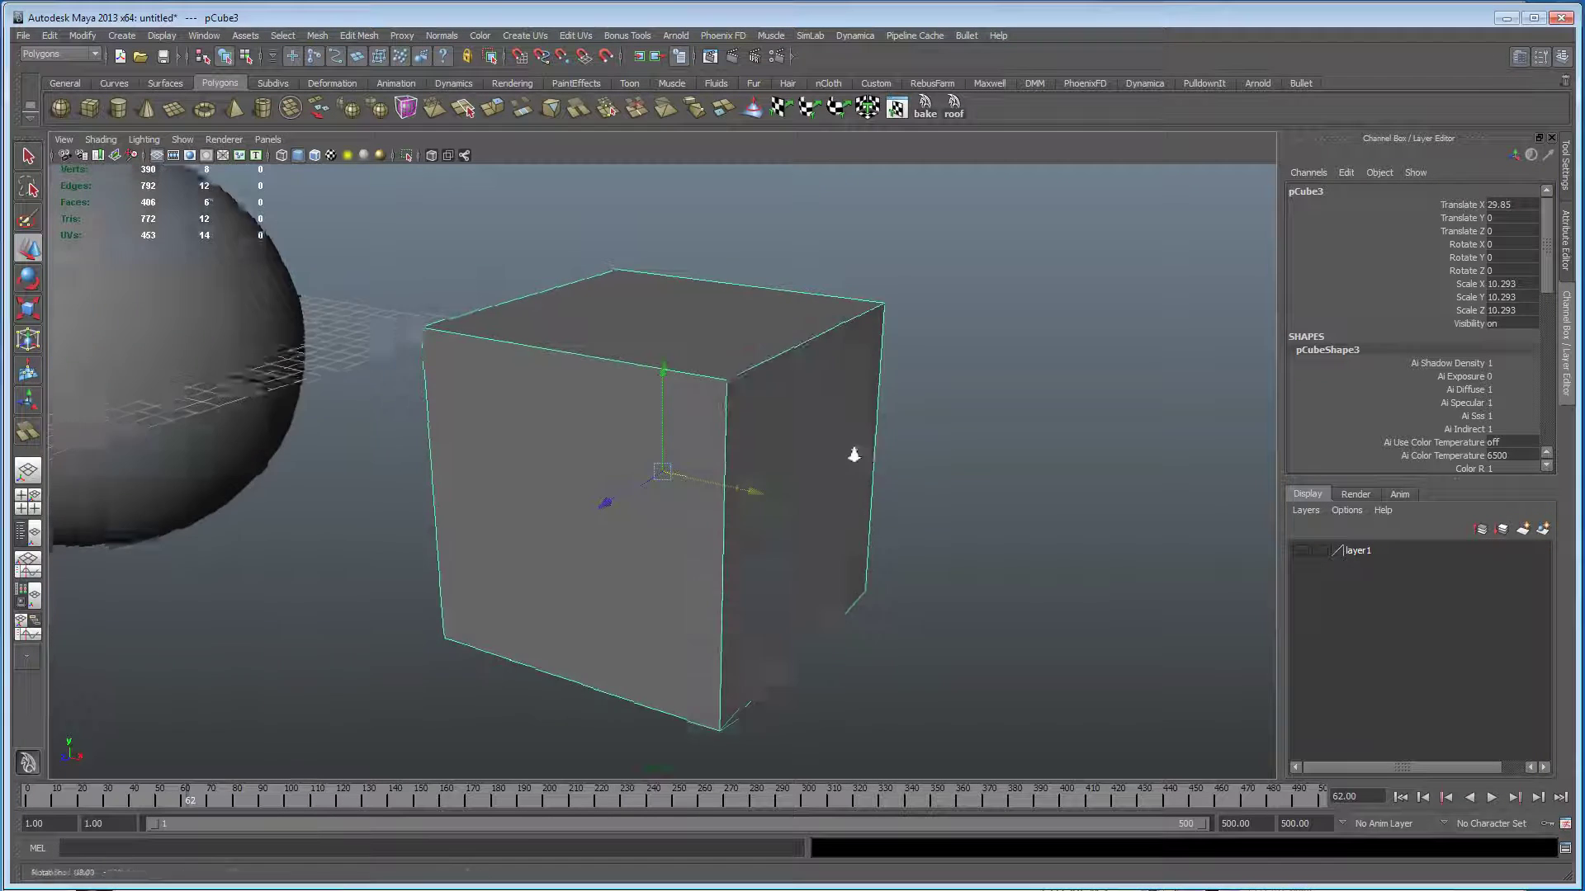
alt+right_drag(852, 453, 254, 438)
alt+drag(254, 438, 301, 440)
alt+middle_drag(301, 440, 536, 443)
alt+right_drag(536, 443, 603, 444)
alt+drag(603, 443, 585, 443)
alt+middle_drag(615, 442, 482, 490)
alt+right_drag(482, 490, 590, 472)
alt+drag(591, 473, 548, 459)
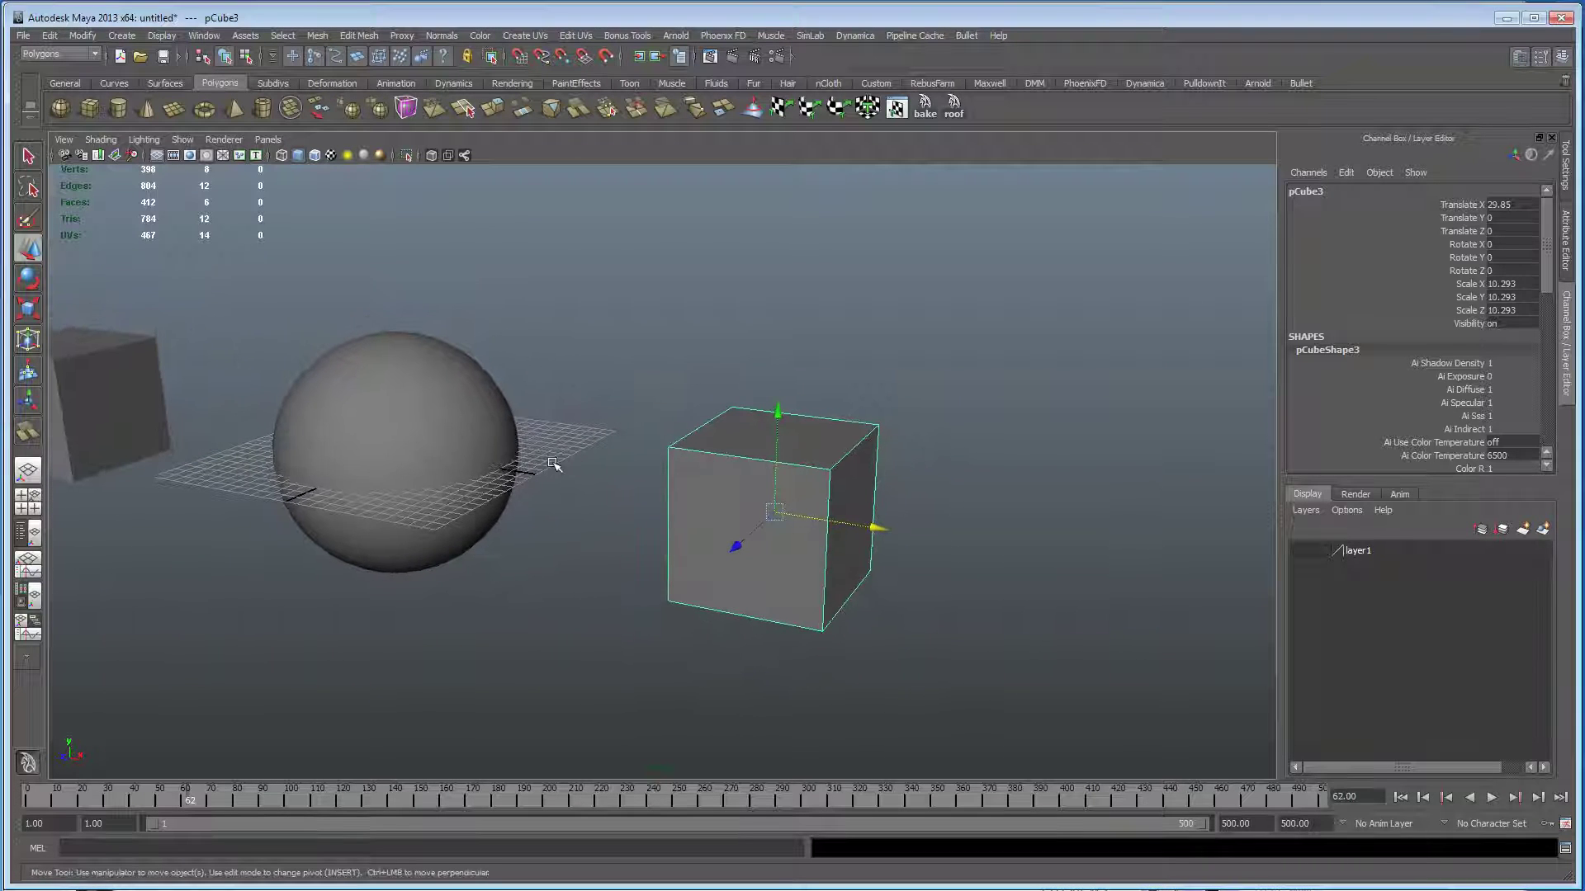
alt+right_drag(495, 485, 603, 497)
mouse_move(603, 497)
alt+mouse_down()
mouse_move(556, 492)
mouse_move(606, 492)
alt+mouse_up()
alt+middle_drag(606, 493, 584, 490)
alt+right_drag(584, 490, 587, 490)
alt+drag(587, 489, 503, 481)
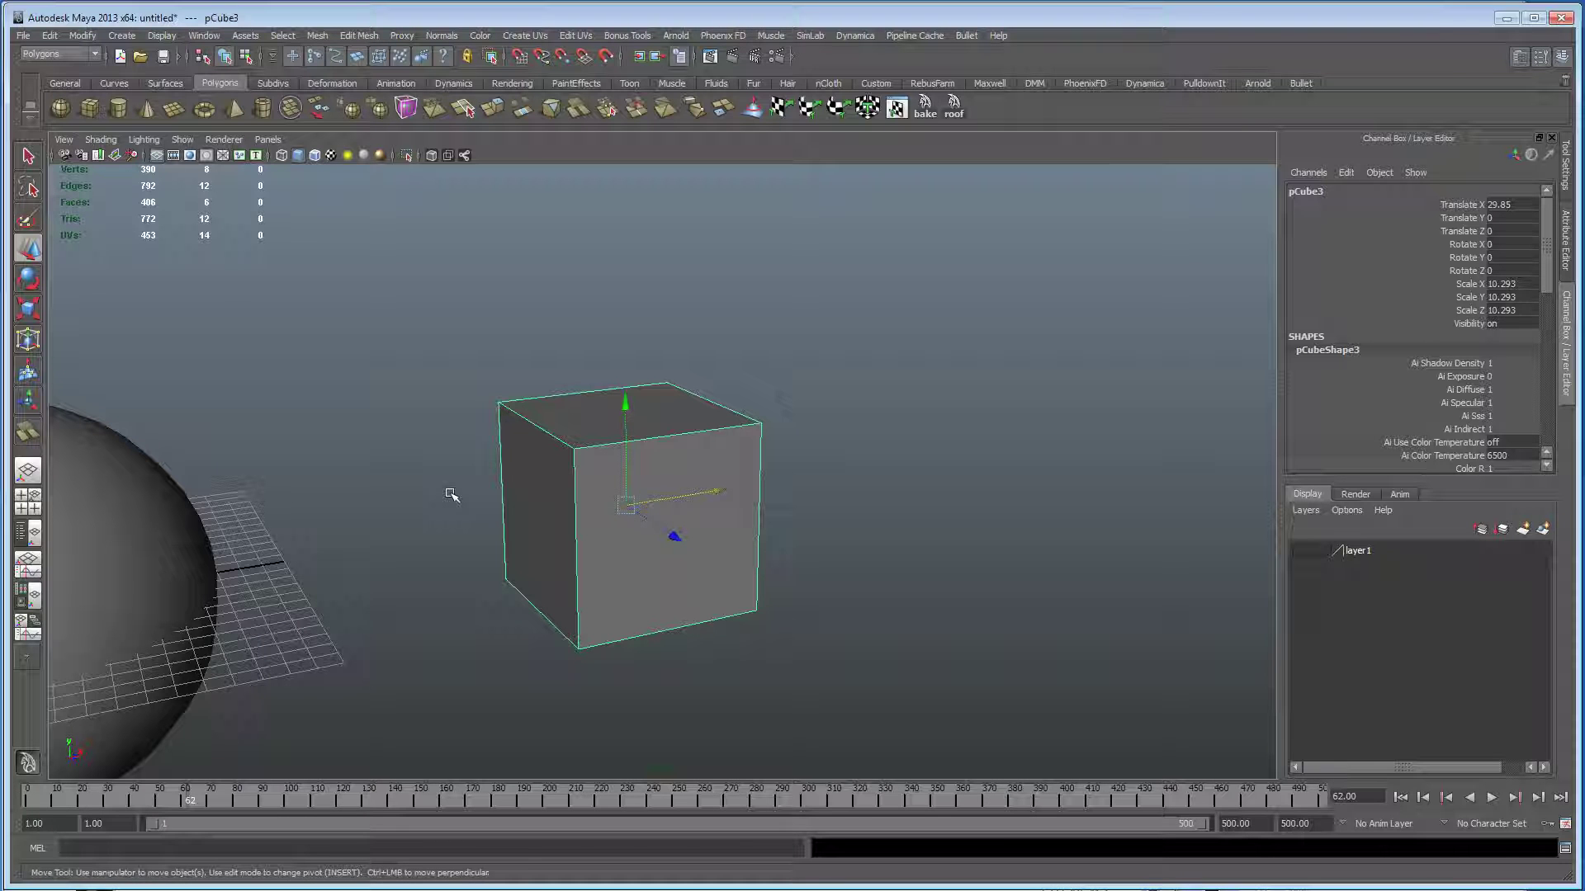
Open the Cut Faces Tool options for the selected cube and reset them to their defaults.
click(351, 37)
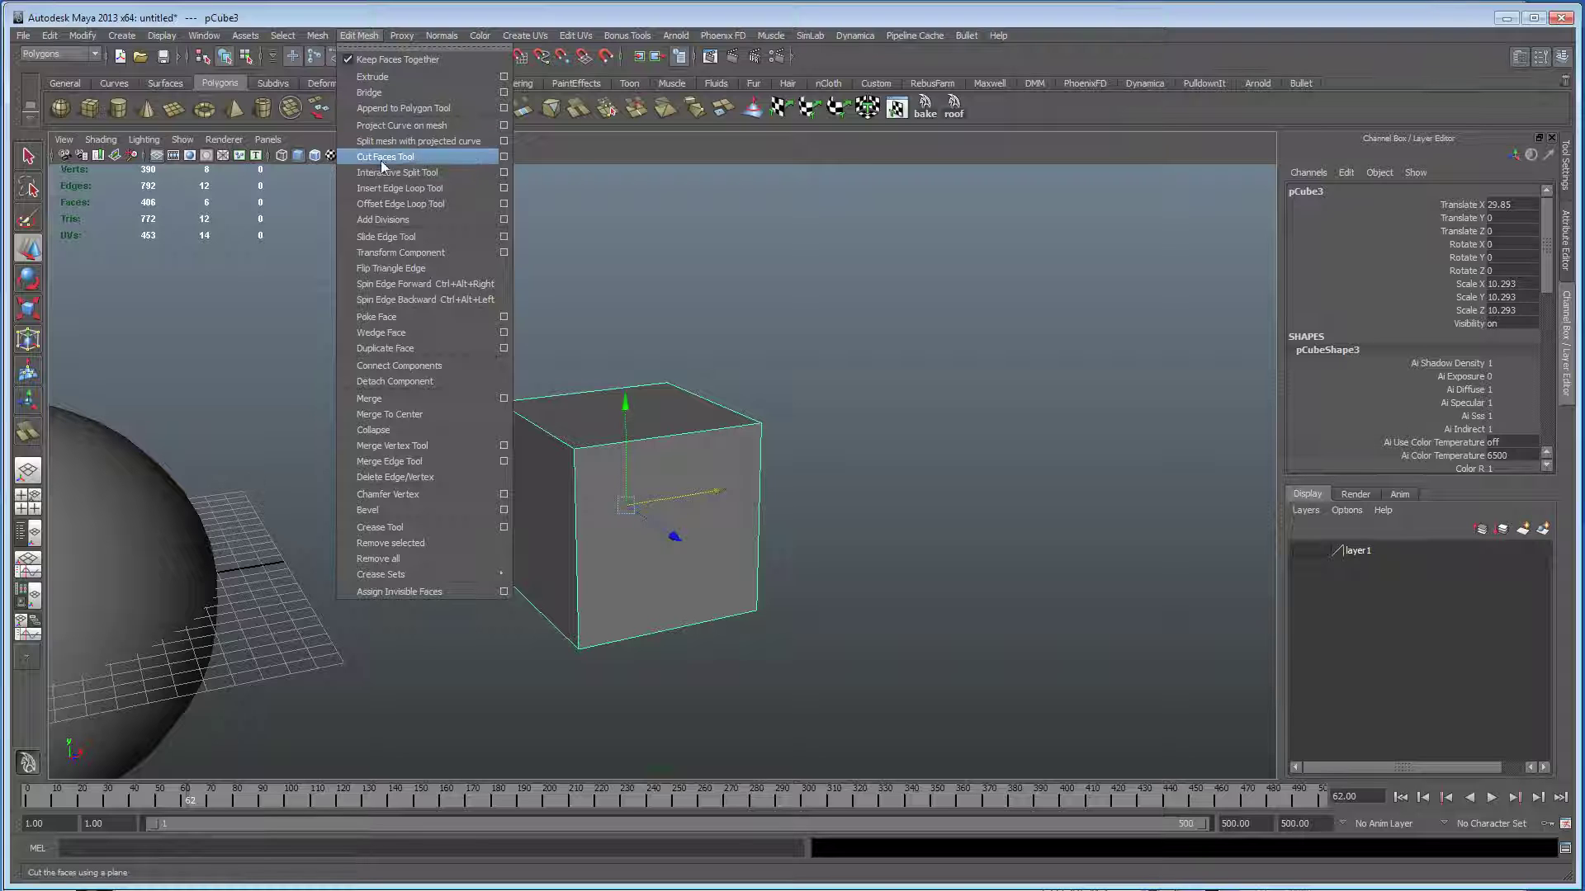
click(503, 157)
click(879, 140)
click(883, 172)
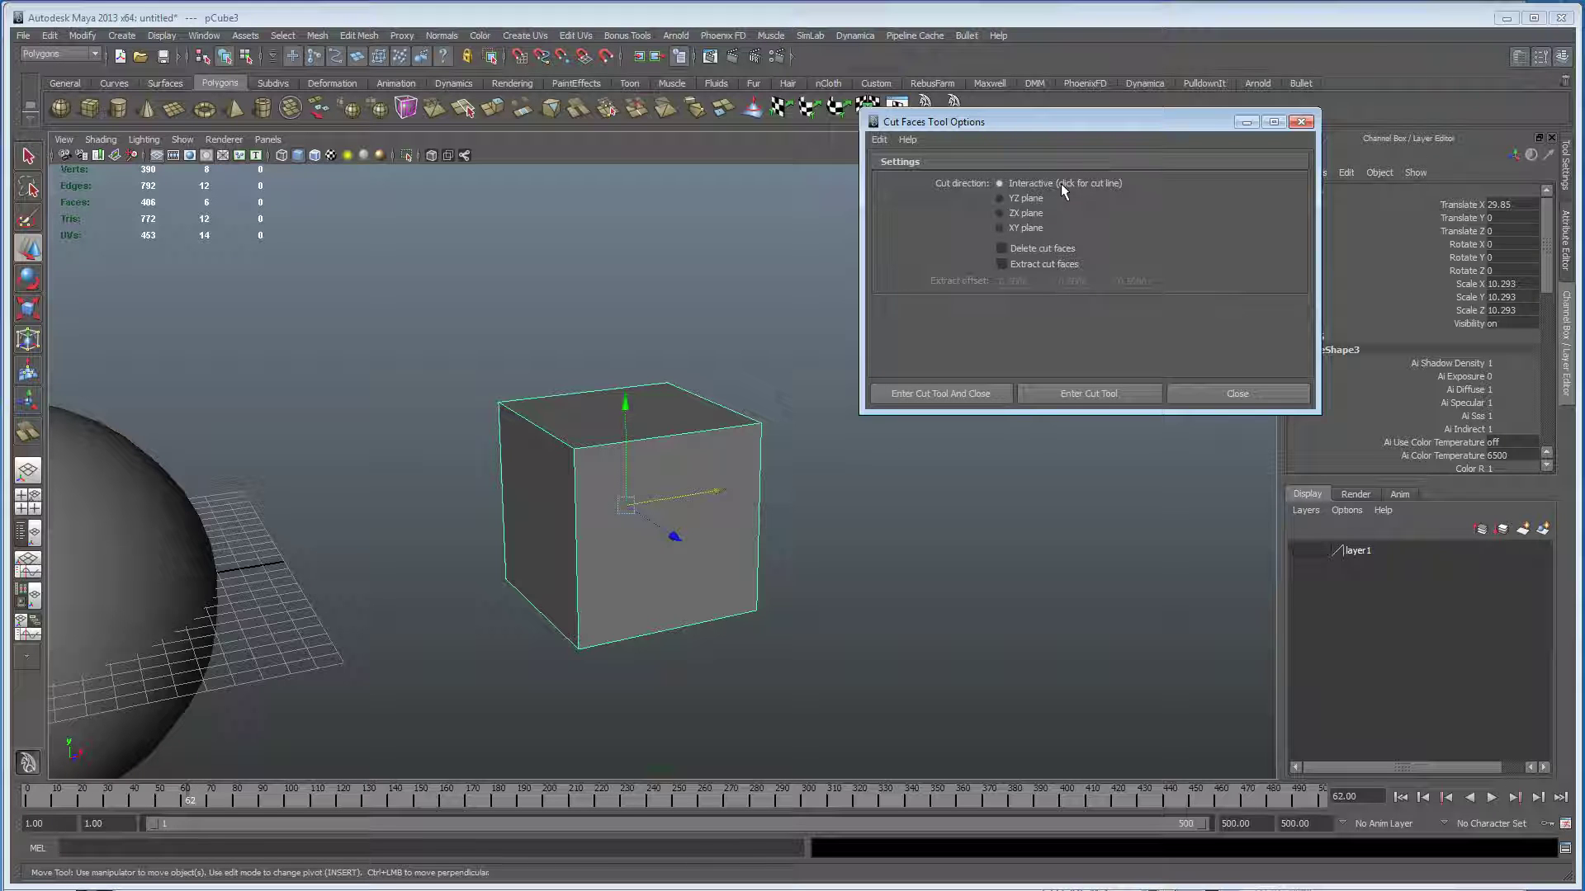
Try the interactive cut line on the cube and undo it.
click(1062, 393)
alt+drag(664, 437, 637, 467)
alt+drag(636, 467, 733, 463)
key(ctrl+z)
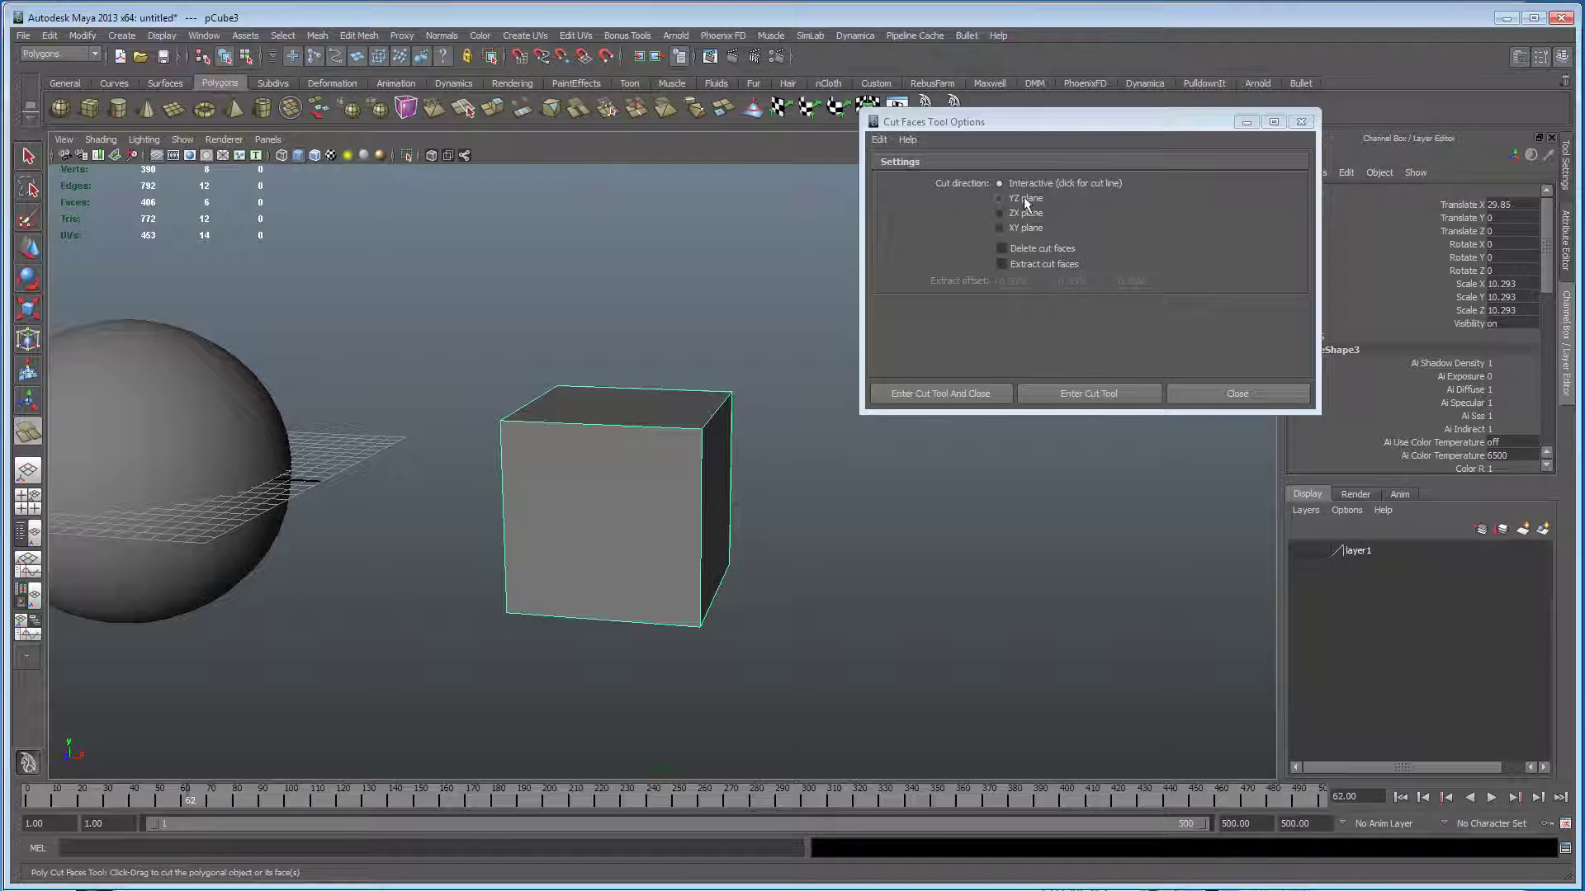
Cut the cube along the YZ plane with Delete cut faces enabled.
click(999, 198)
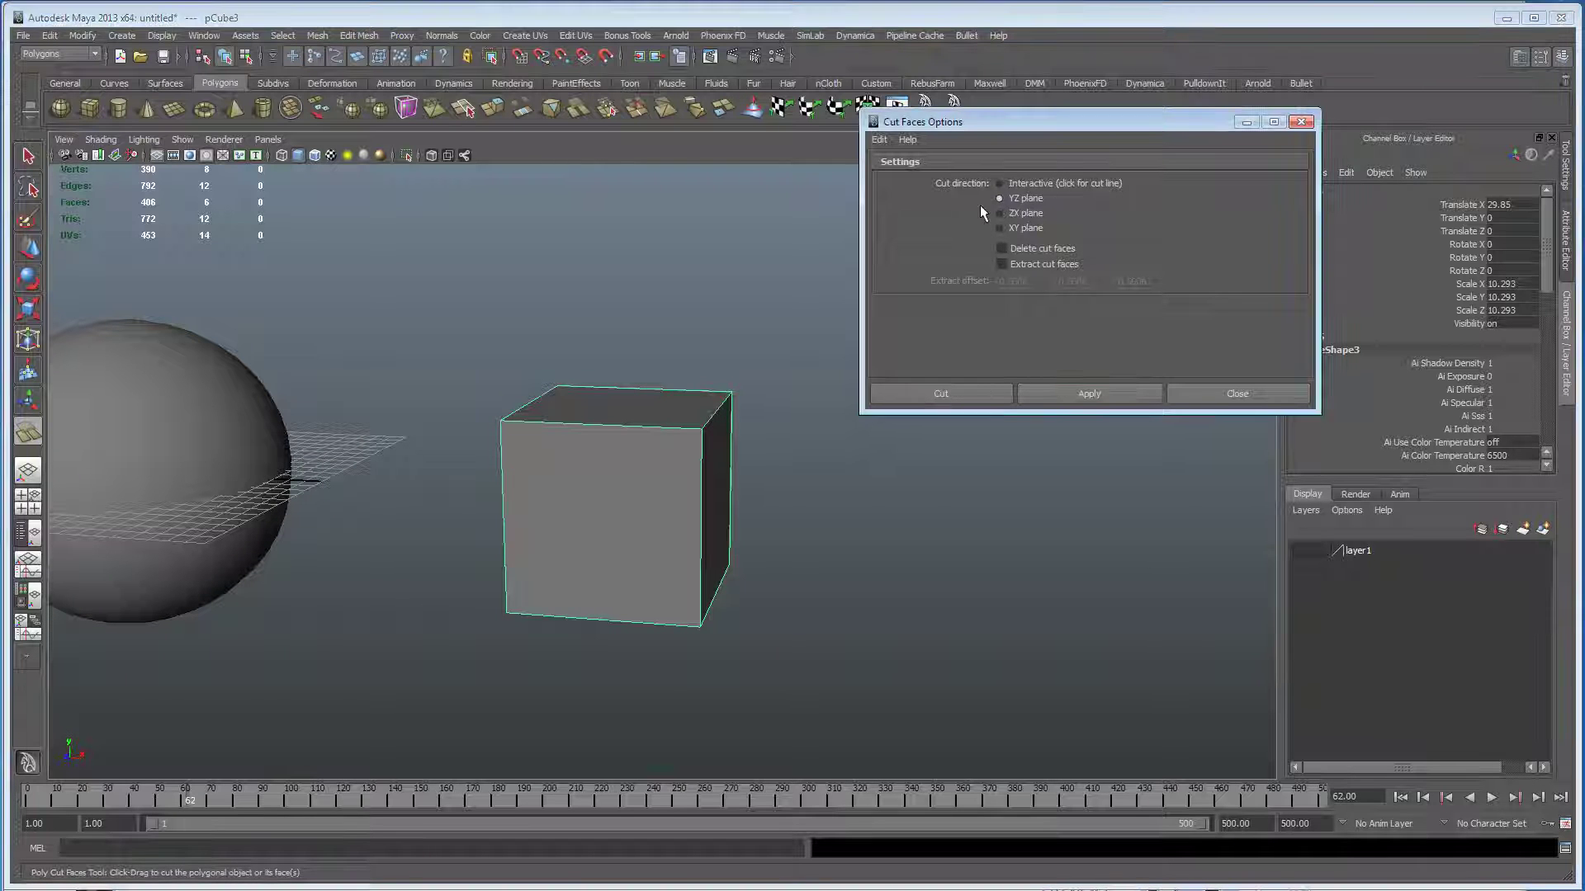
click(1002, 248)
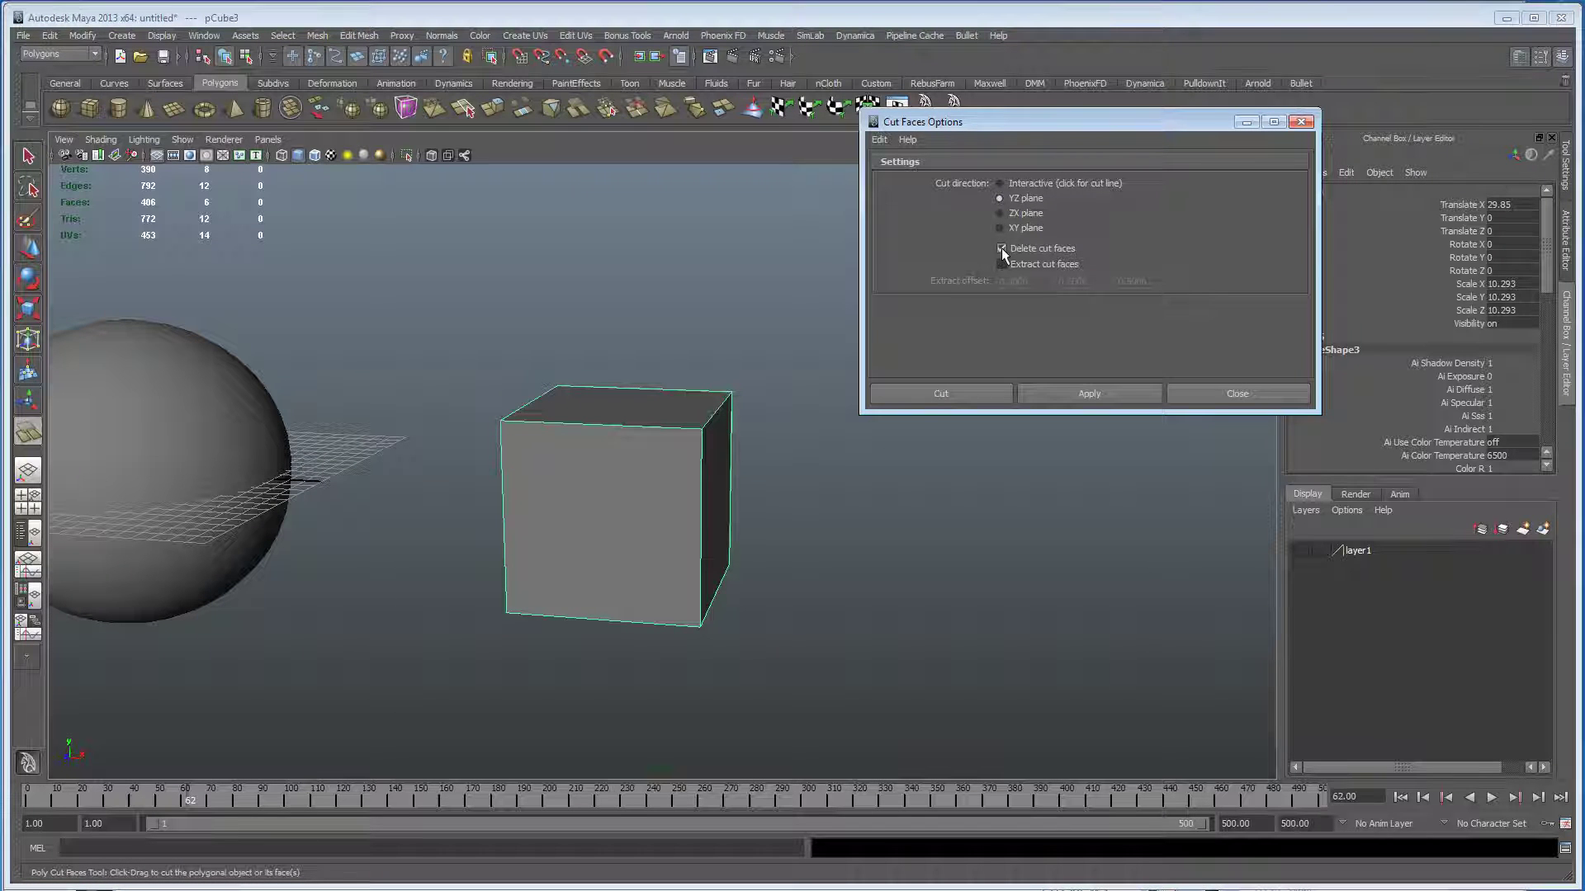
alt+drag(711, 350, 810, 431)
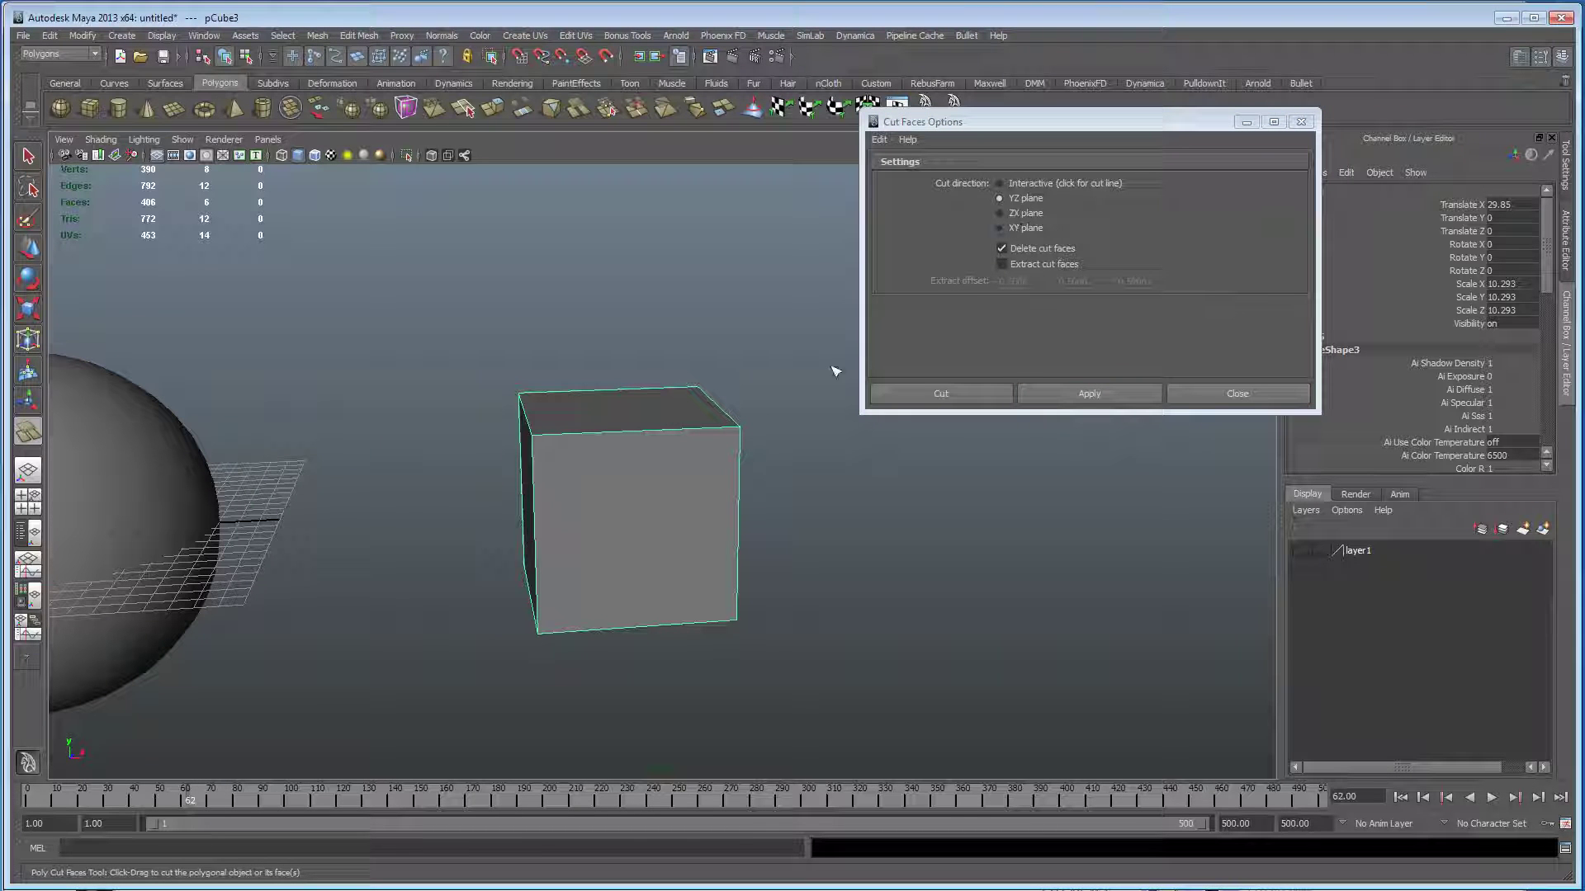
click(1100, 394)
Move the cut plane to about X 27.3, key the cube, and tilt the plane diagonally at frame 132.
alt+drag(776, 450, 764, 517)
mouse_move(658, 516)
mouse_down()
mouse_move(739, 498)
mouse_move(640, 516)
mouse_up()
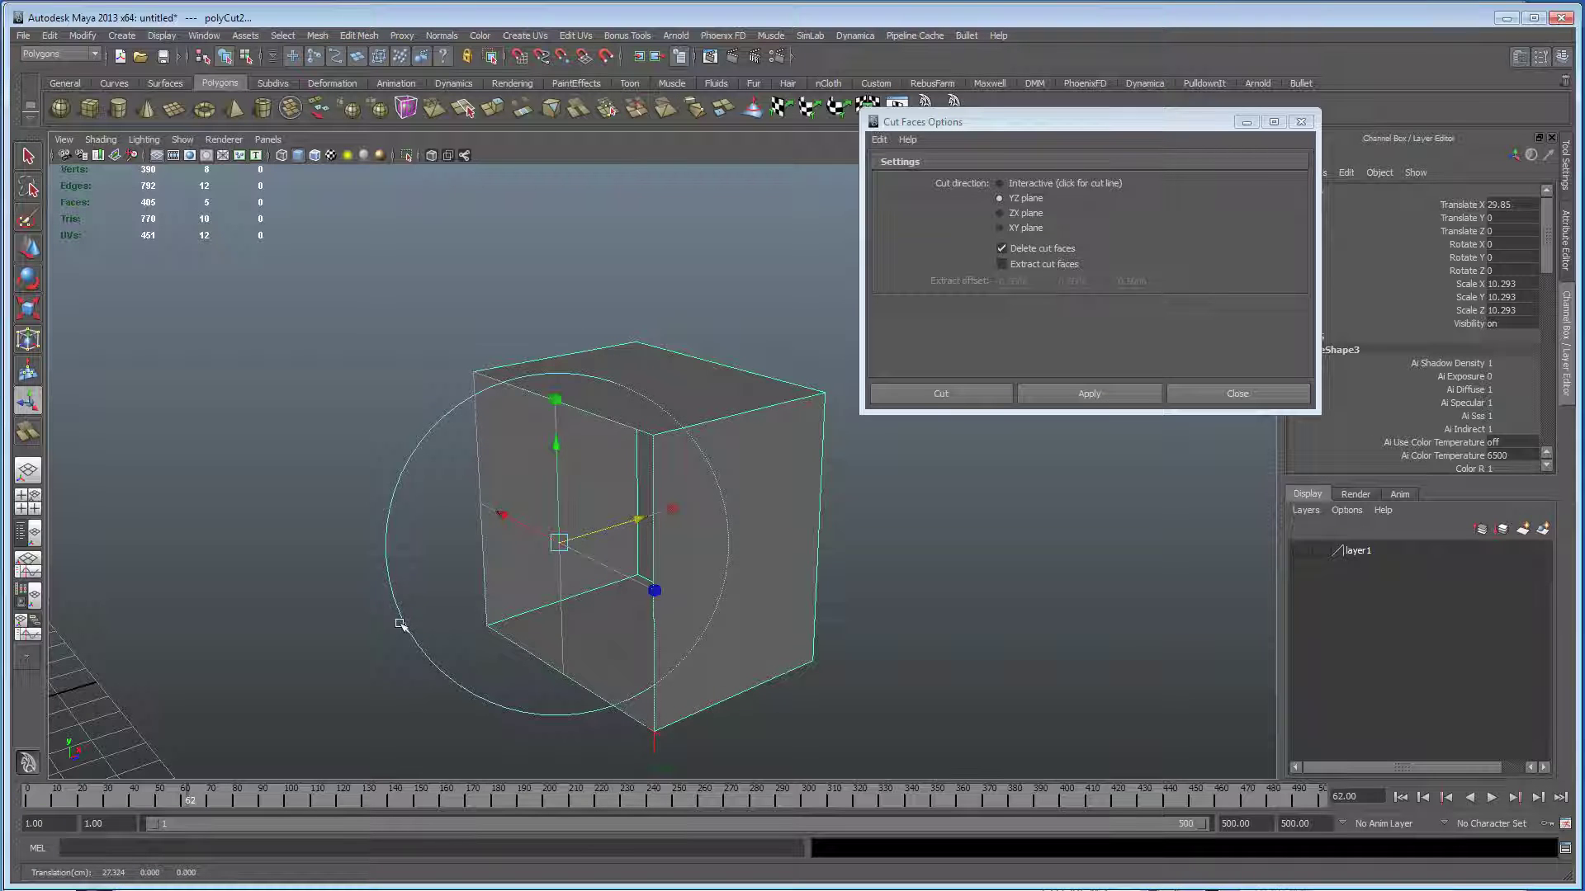
key(s)
drag(229, 802, 374, 802)
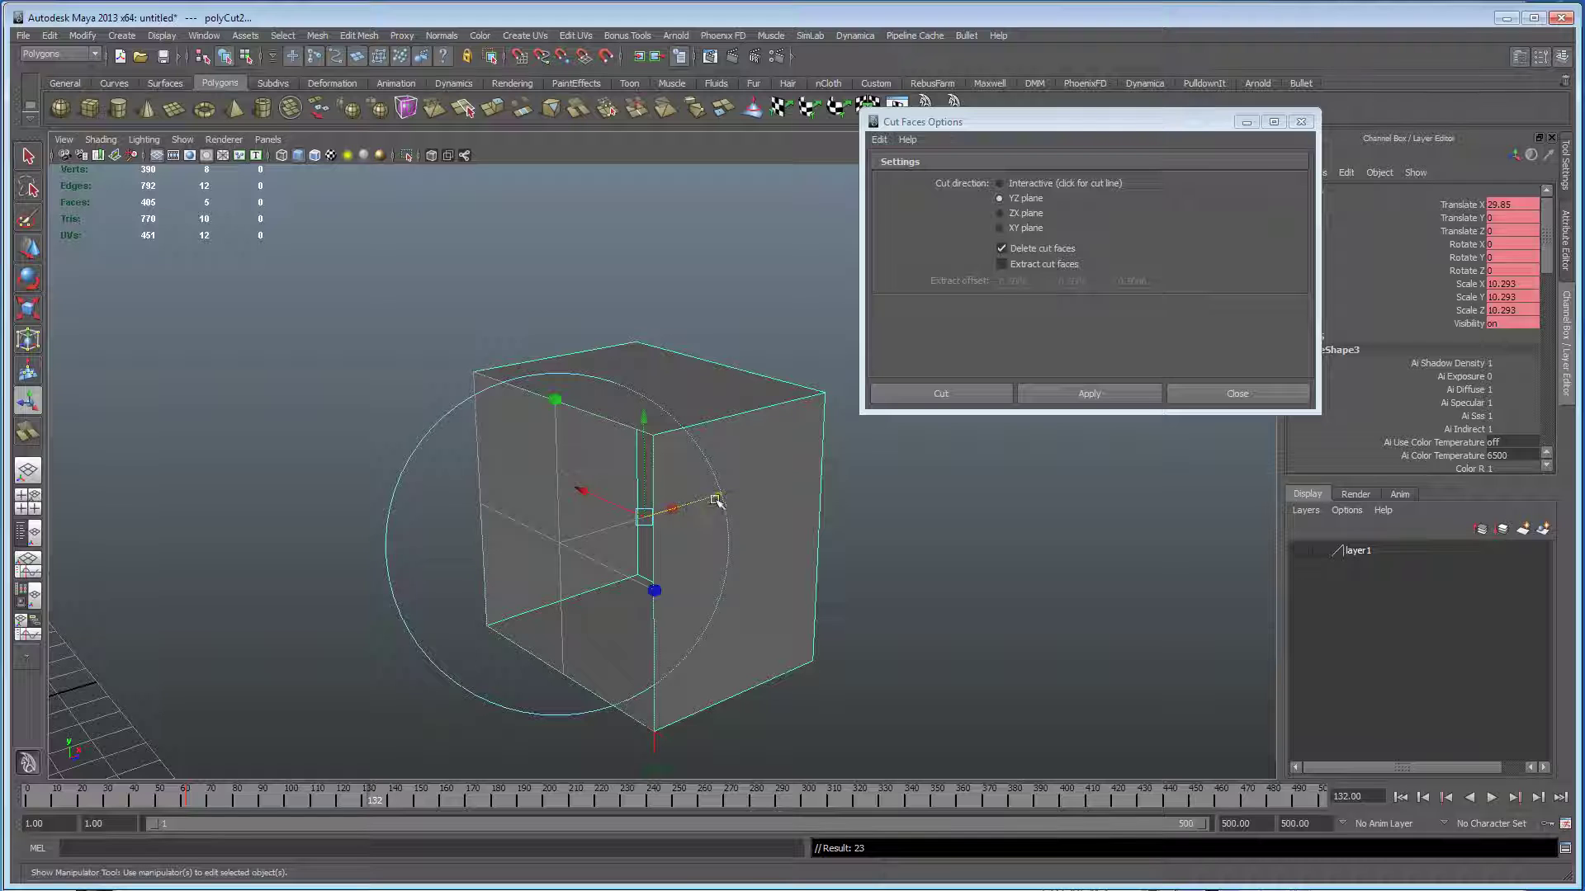
drag(463, 492, 583, 423)
key(w)
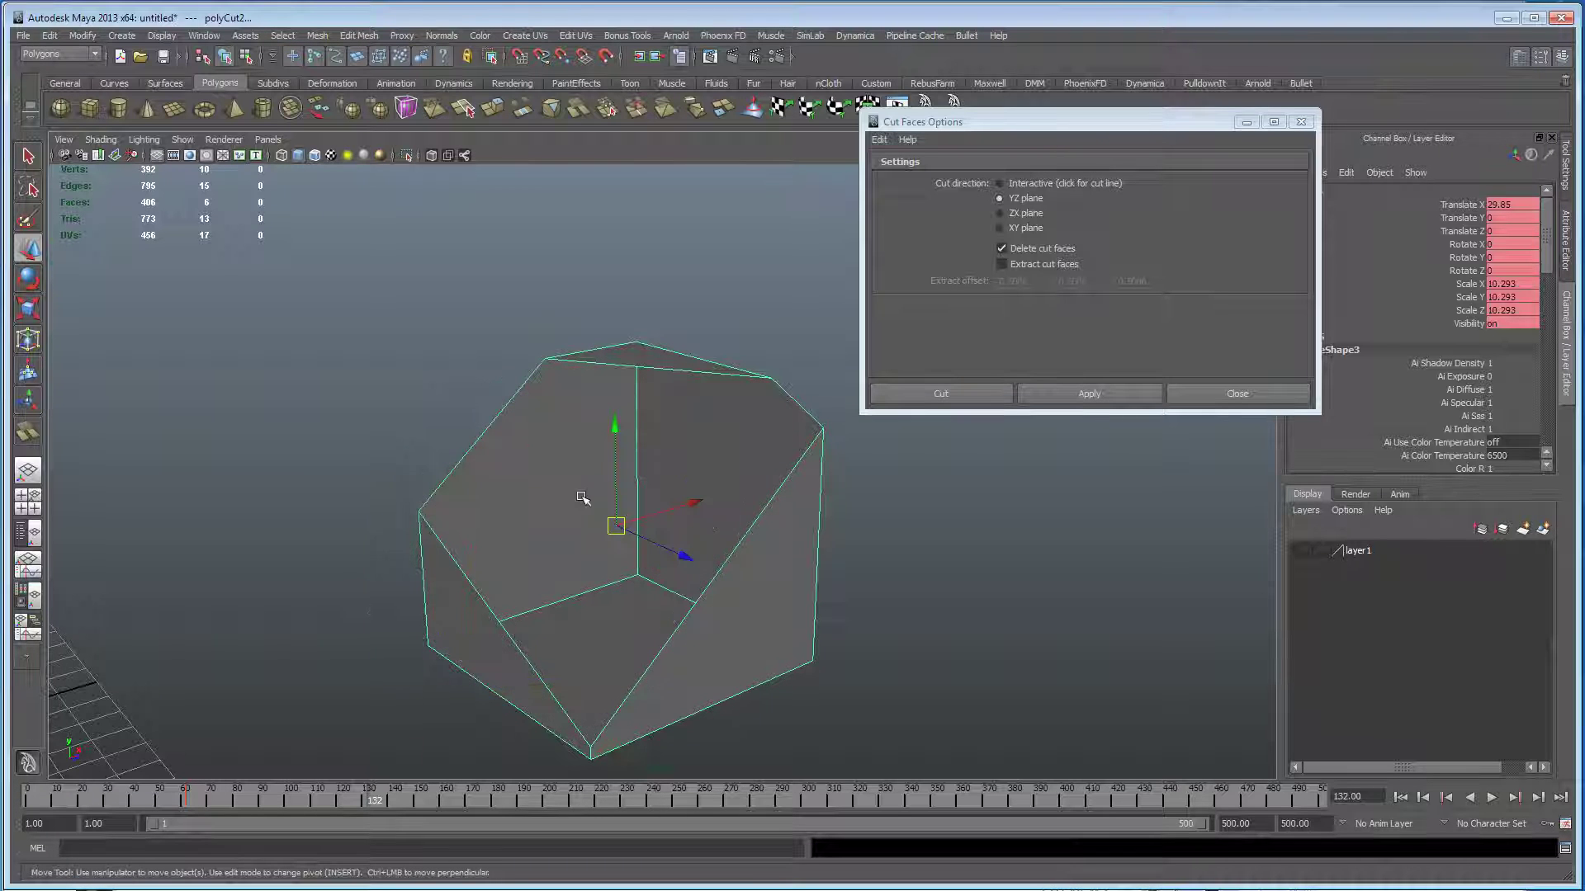
Return to frame 60 and delete the key there.
drag(360, 802, 185, 804)
right_click(229, 797)
click(298, 634)
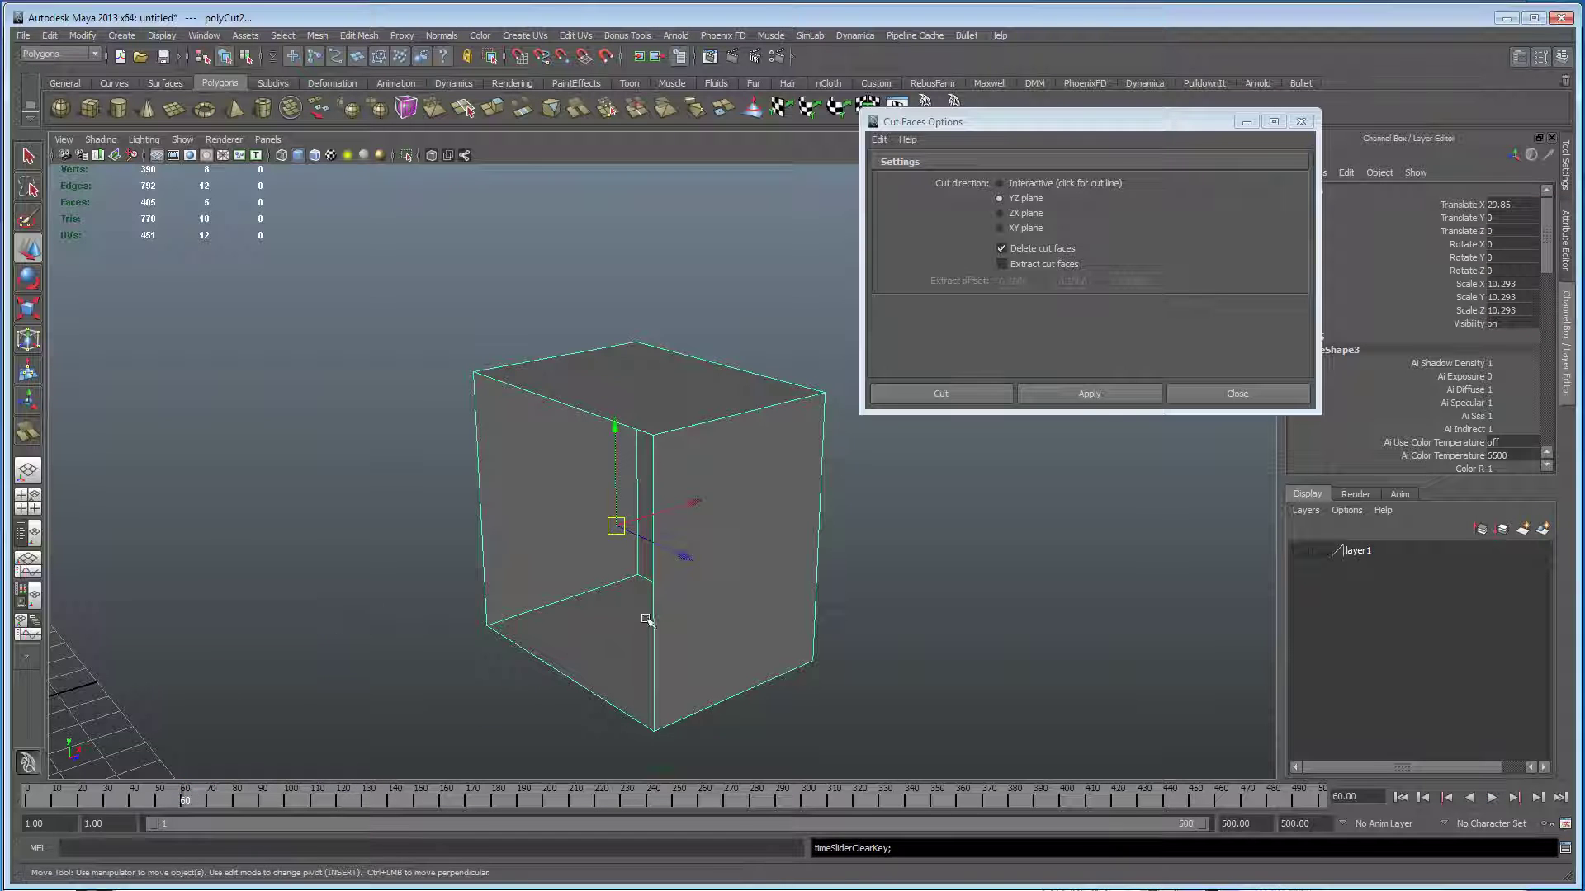
Show the manipulator of the cube's polyCut2 input, move its plane to about X 29.9 and tilt it to about 49, 142, 8 degrees.
drag(1547, 253, 1550, 431)
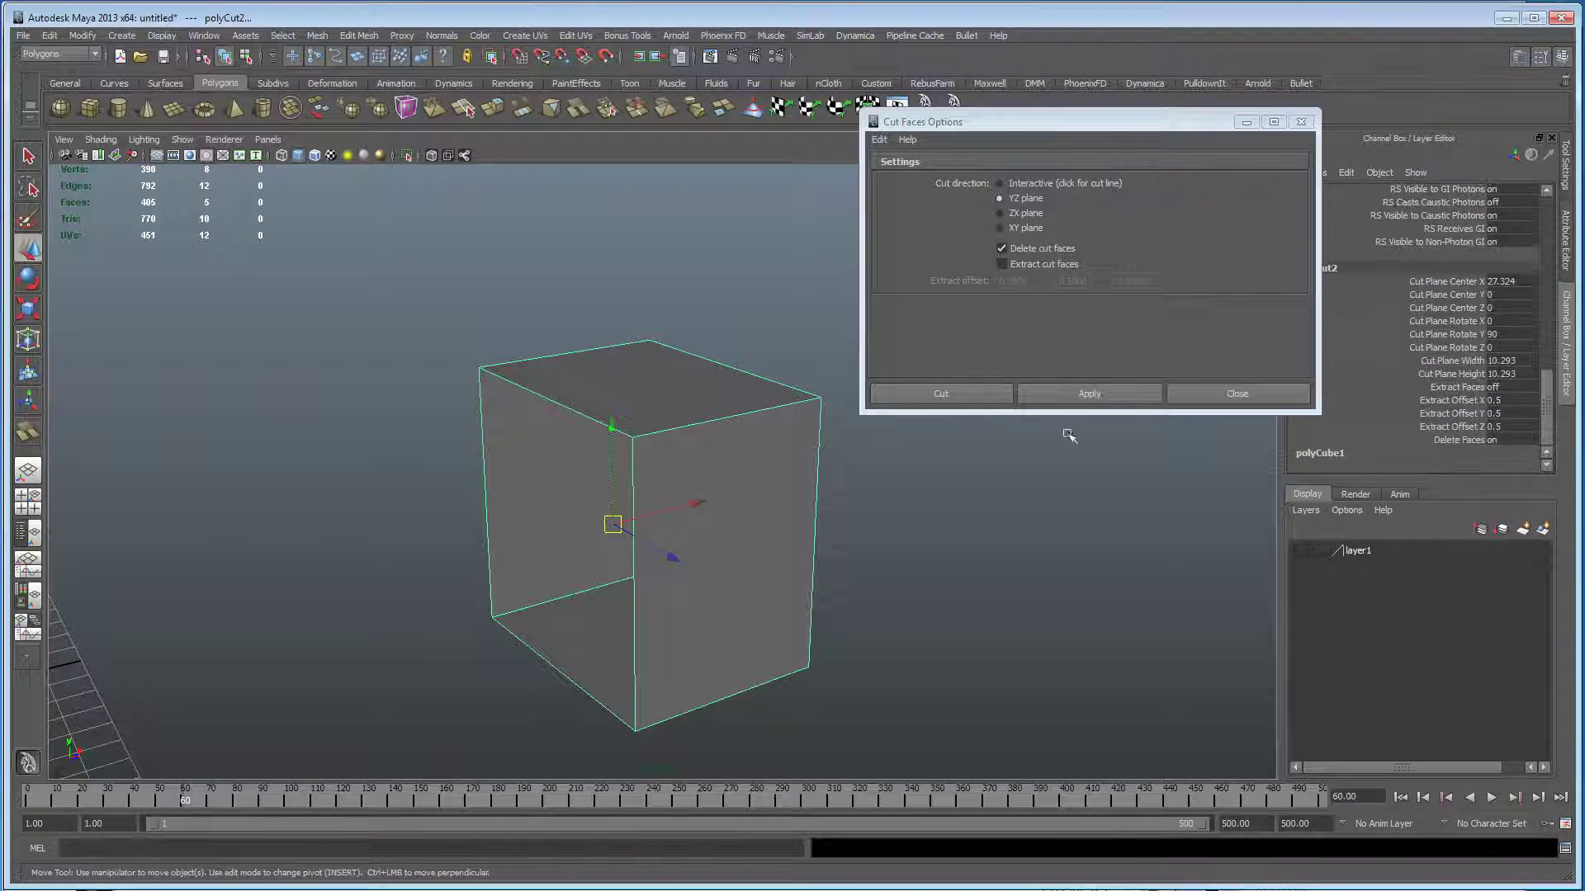
drag(1131, 123, 1044, 124)
double_click(1340, 268)
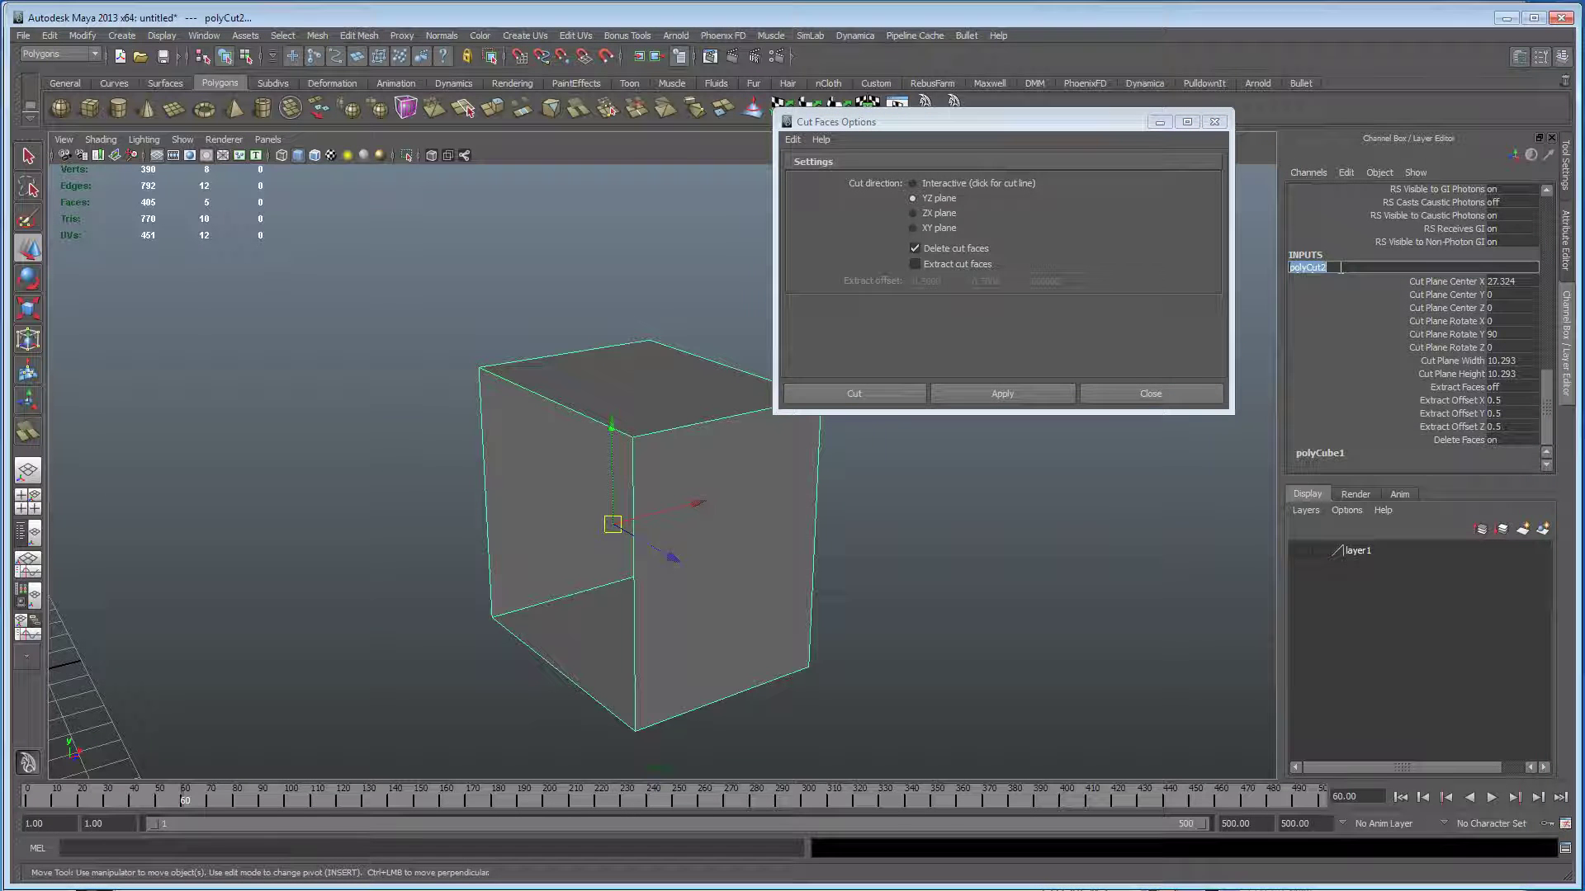
click(27, 400)
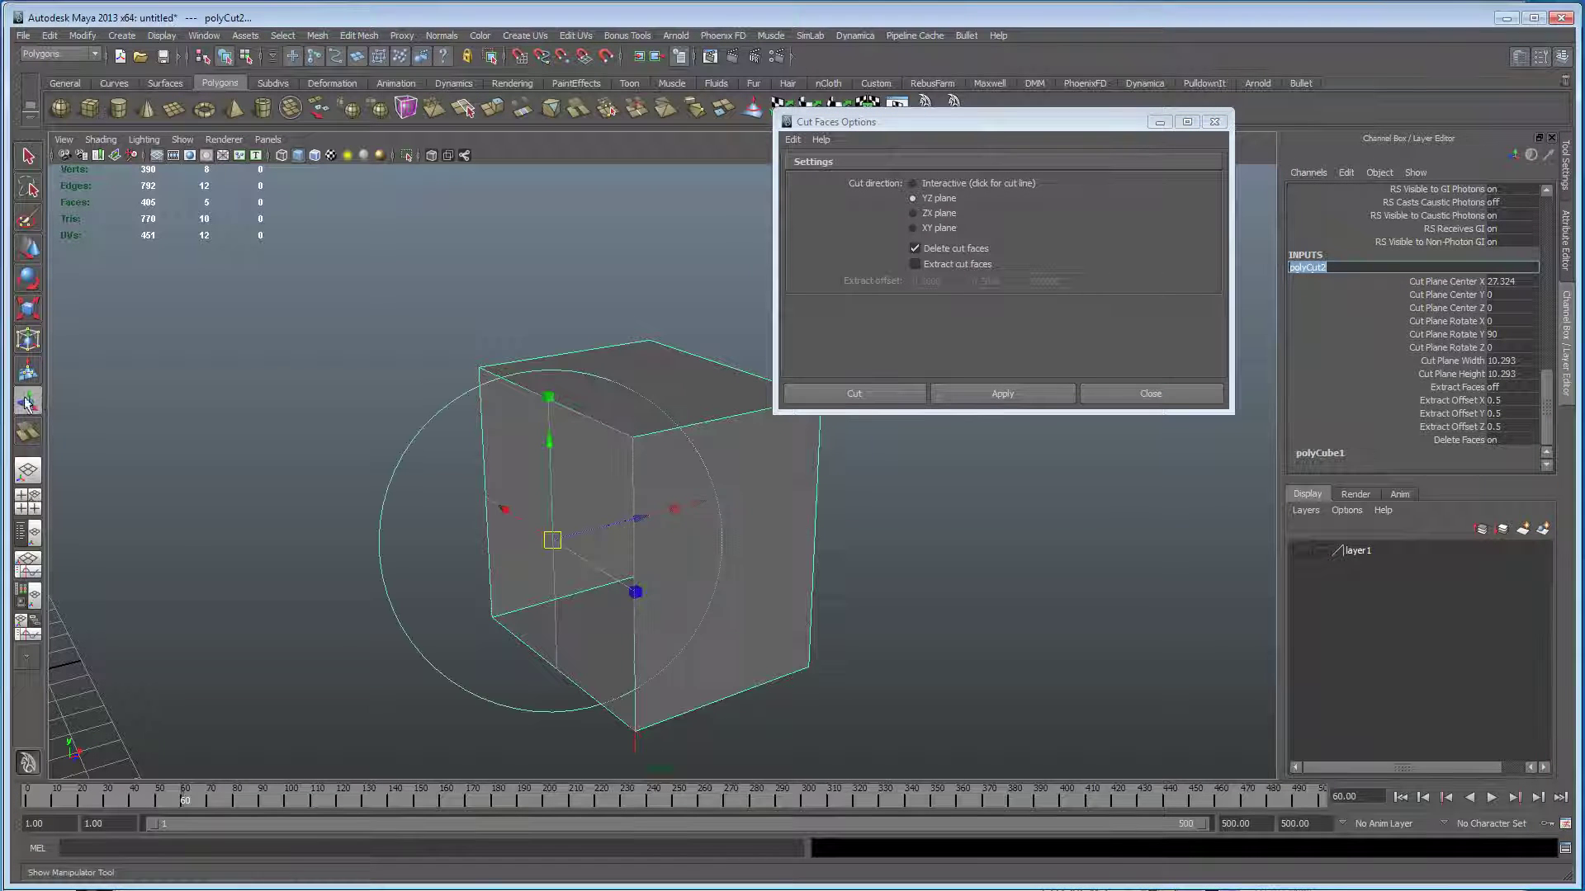
drag(674, 507, 639, 509)
drag(464, 445, 679, 435)
drag(645, 546, 610, 571)
drag(684, 501, 597, 583)
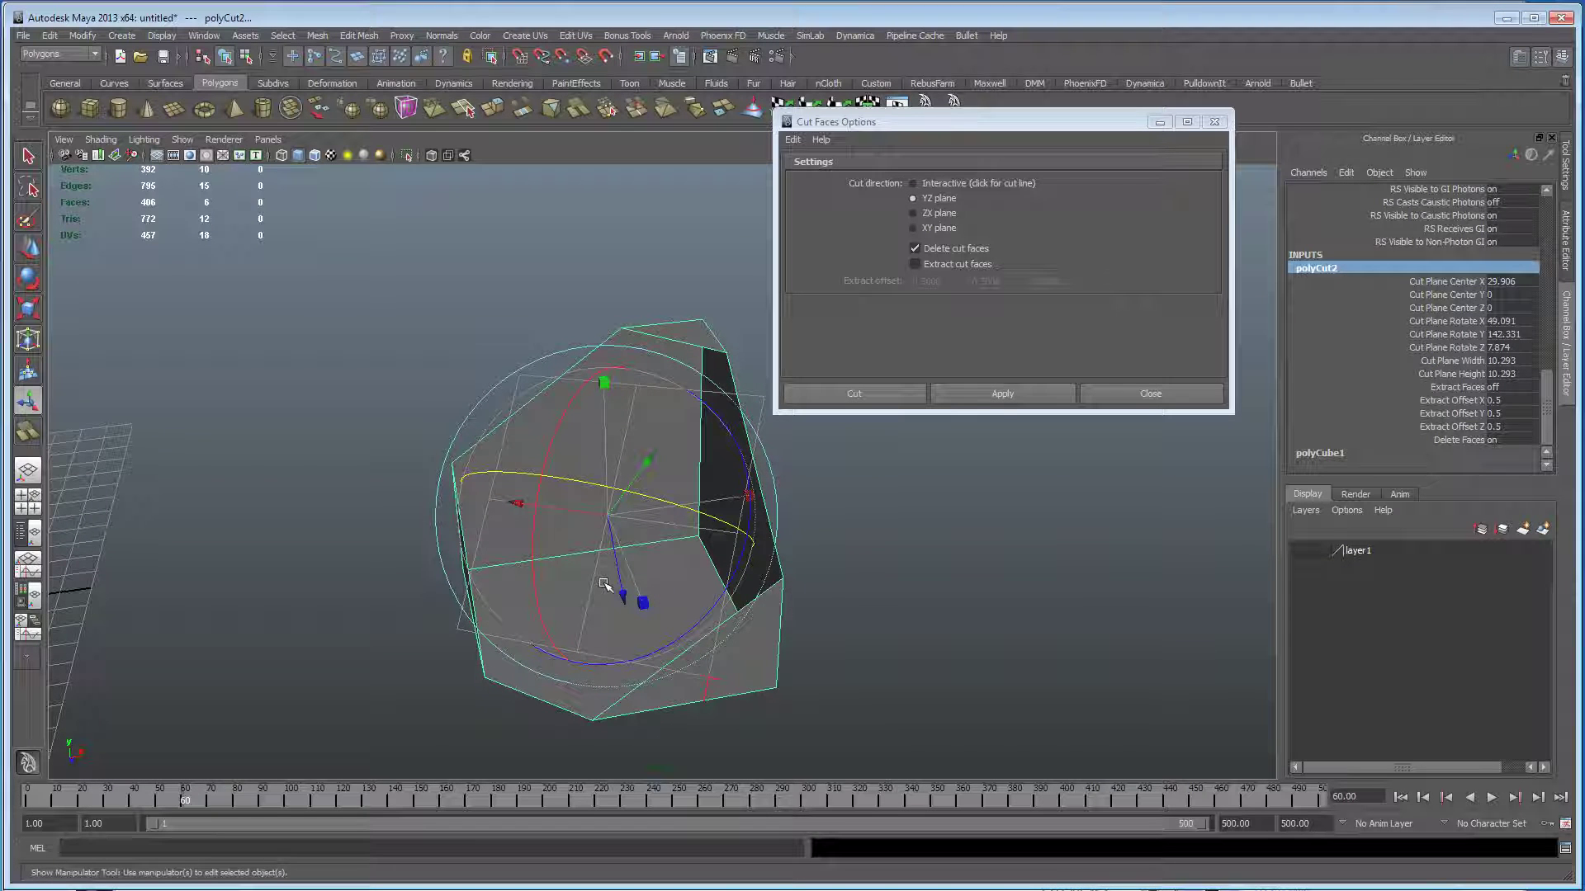
Undo the latest cut plane adjustments and the key deletion.
key(ctrl+z)
key(ctrl+z)
key(ctrl+z)
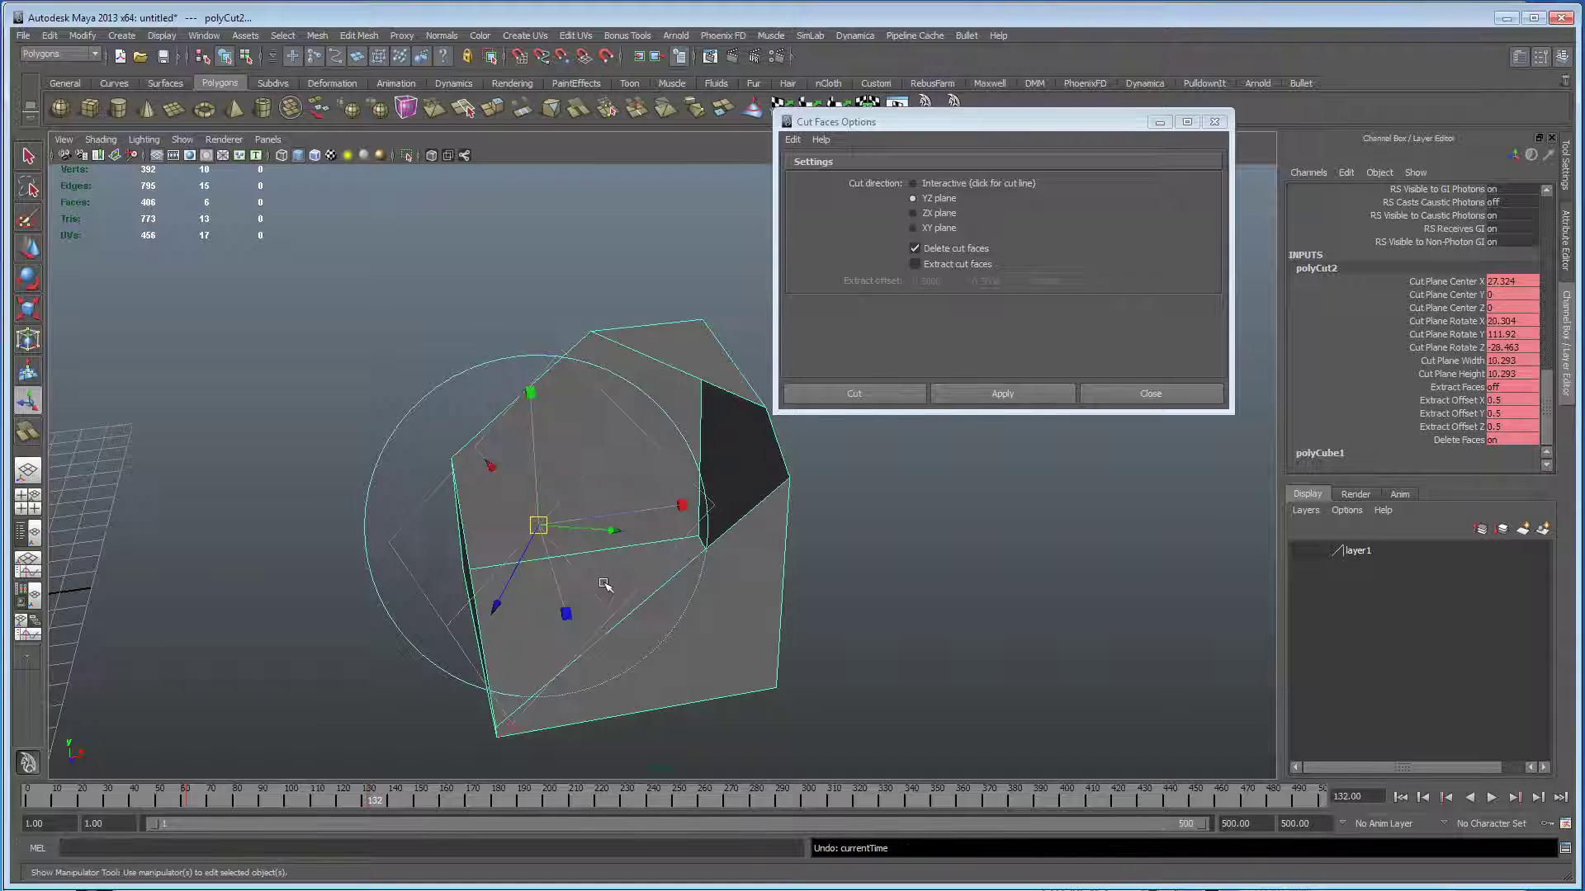
key(ctrl+z)
Rotate the cut plane nearly upright and slide it out of the cube until the whole cube is restored.
alt+drag(526, 545, 628, 576)
drag(641, 520, 592, 557)
click(431, 432)
drag(521, 486, 251, 388)
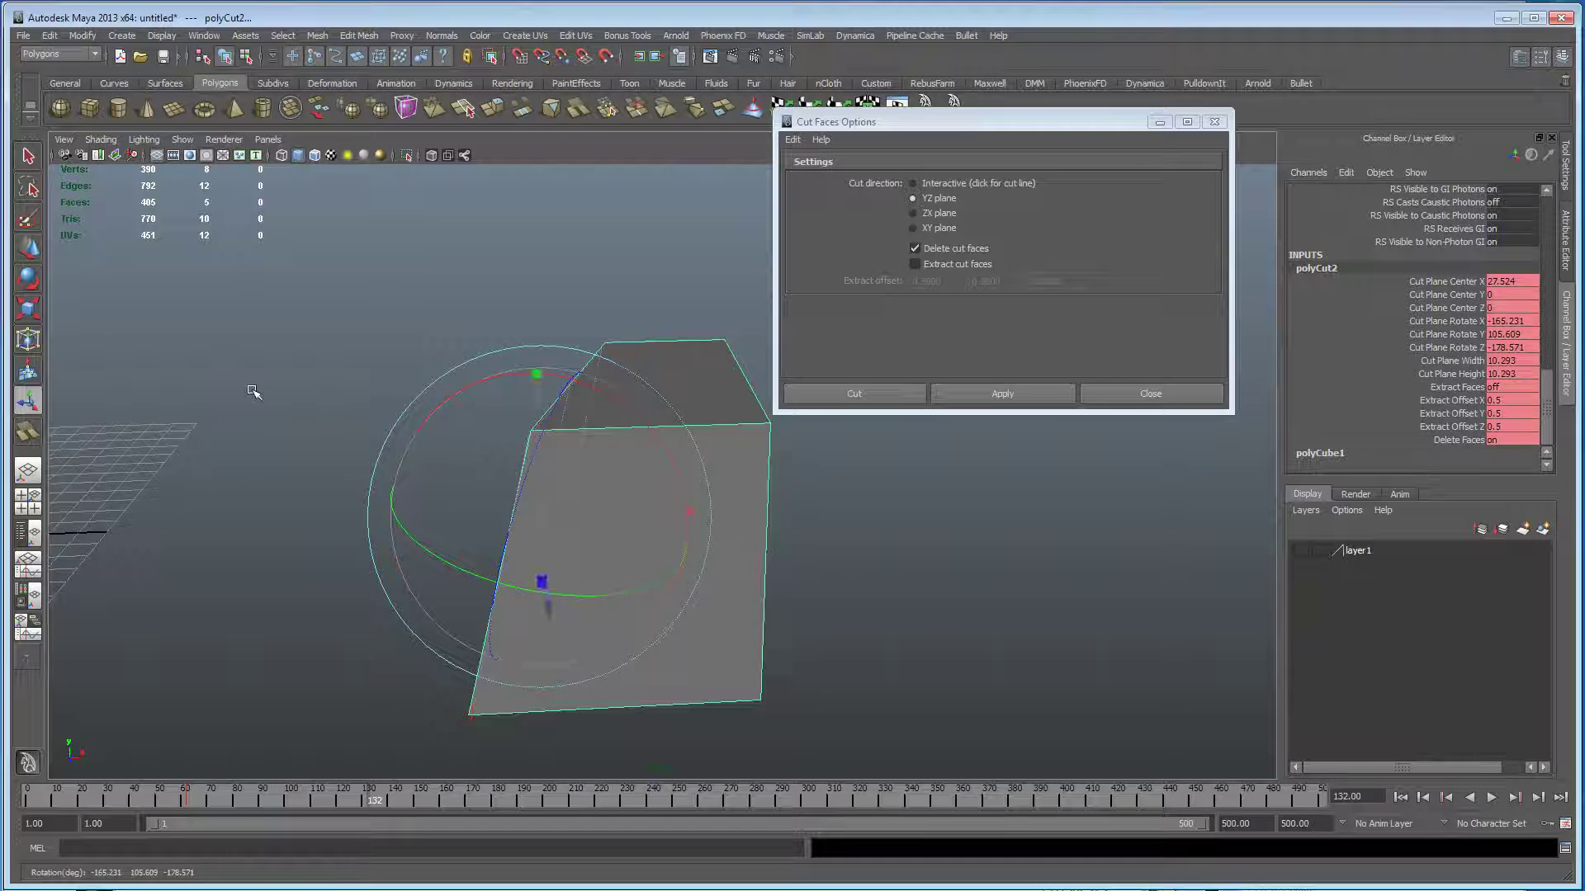
alt+drag(404, 462, 514, 519)
drag(655, 522, 531, 516)
click(530, 516)
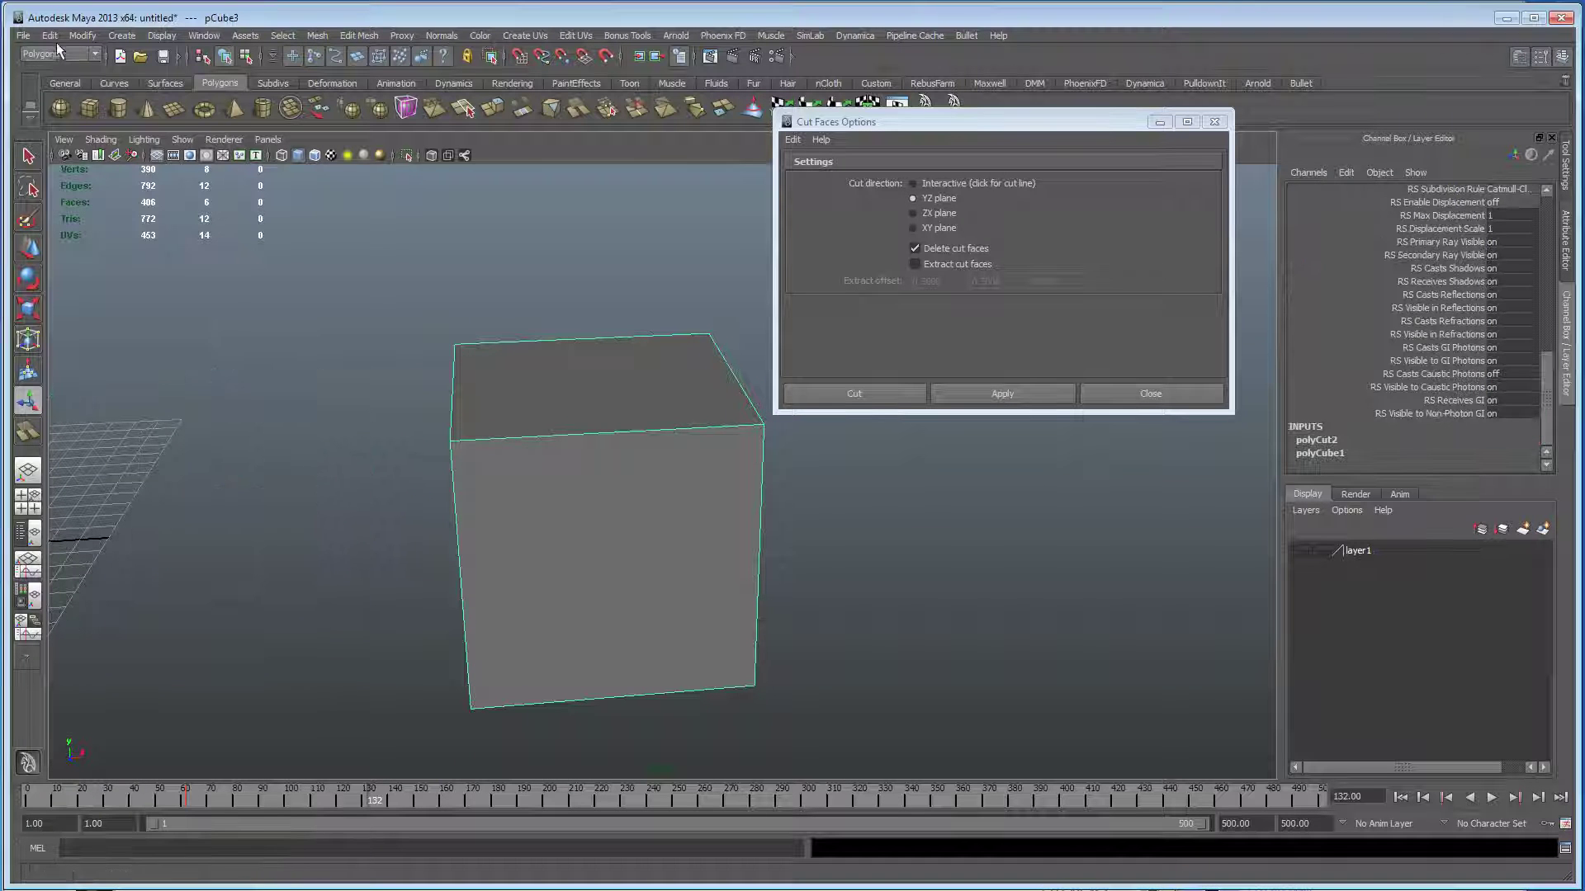
Delete the cube's construction history and cut it again along the YZ plane, deleting the cut faces.
click(49, 36)
click(271, 214)
alt+drag(275, 276, 532, 417)
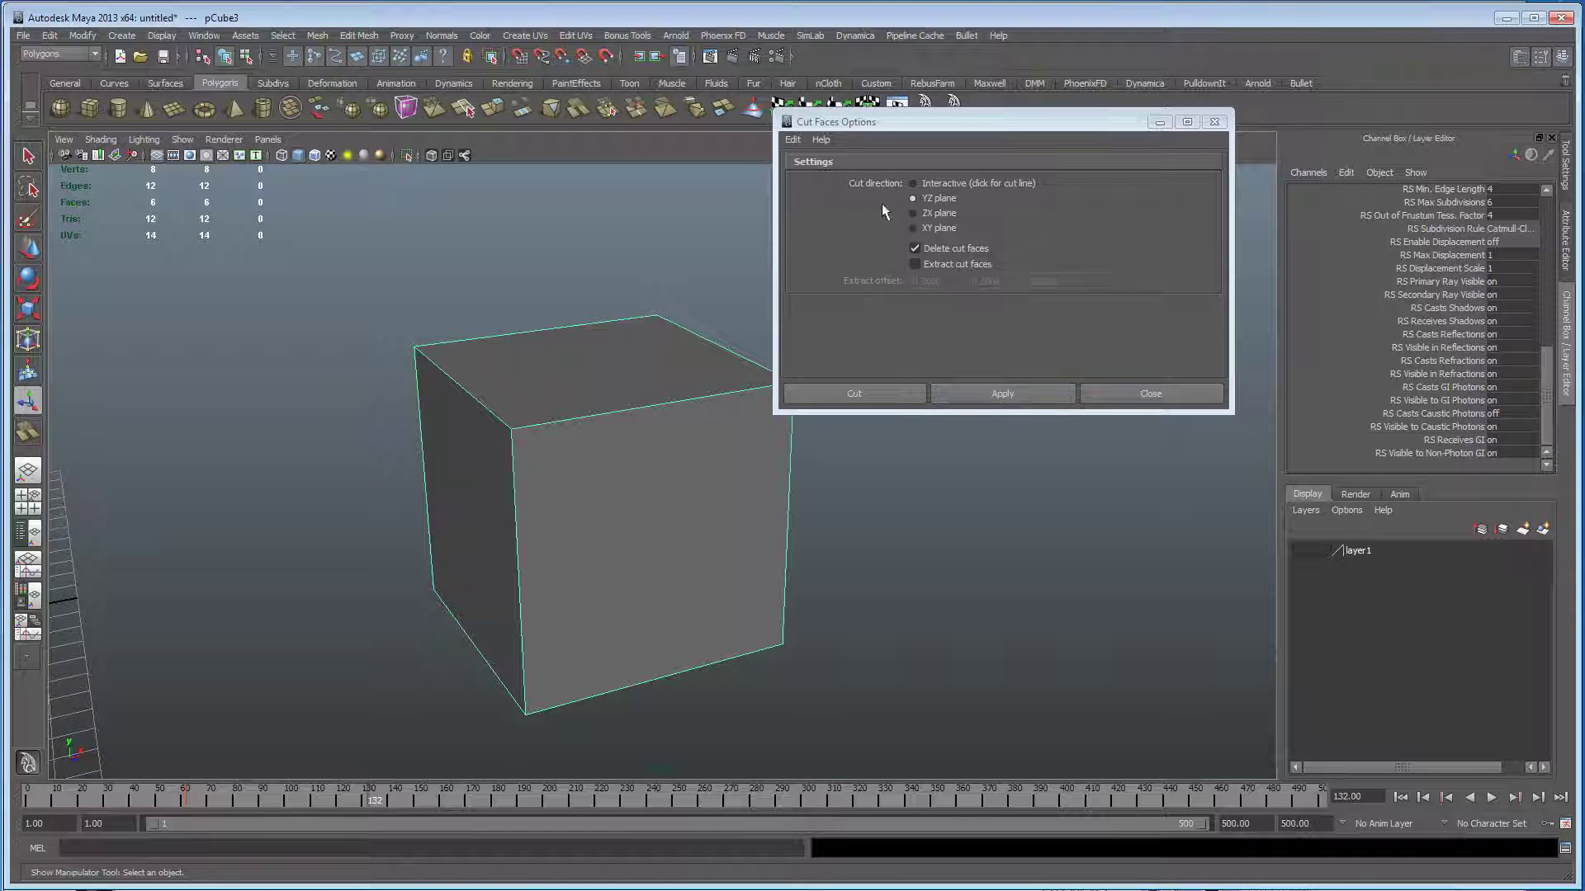
click(989, 395)
alt+drag(283, 418, 323, 420)
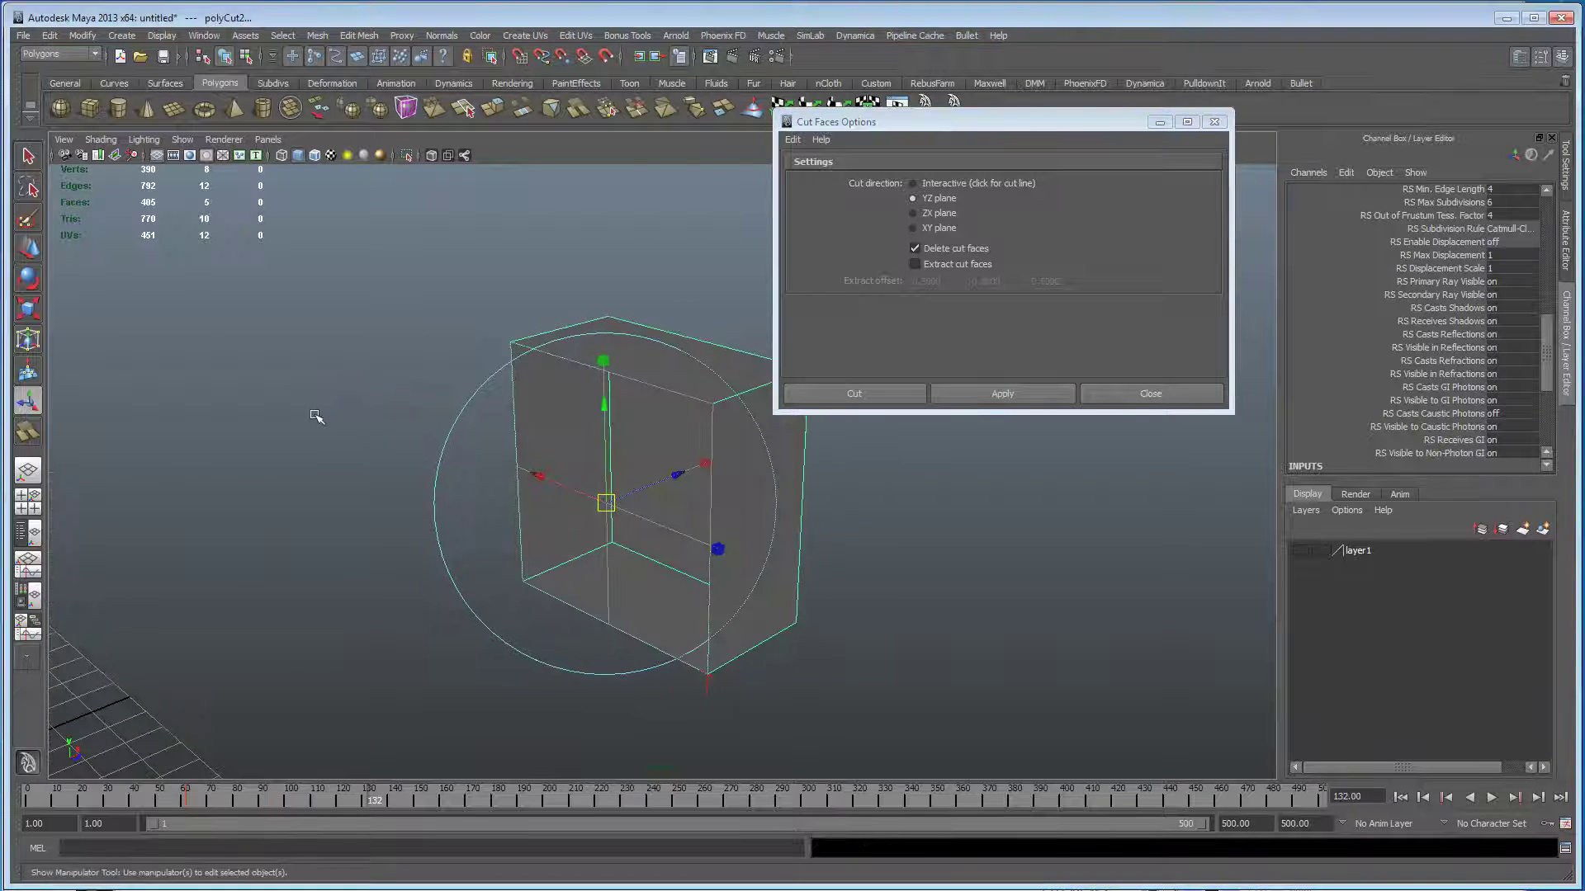
mouse_move(621, 520)
alt+mouse_down()
mouse_move(601, 523)
mouse_move(690, 530)
mouse_move(594, 537)
alt+mouse_up()
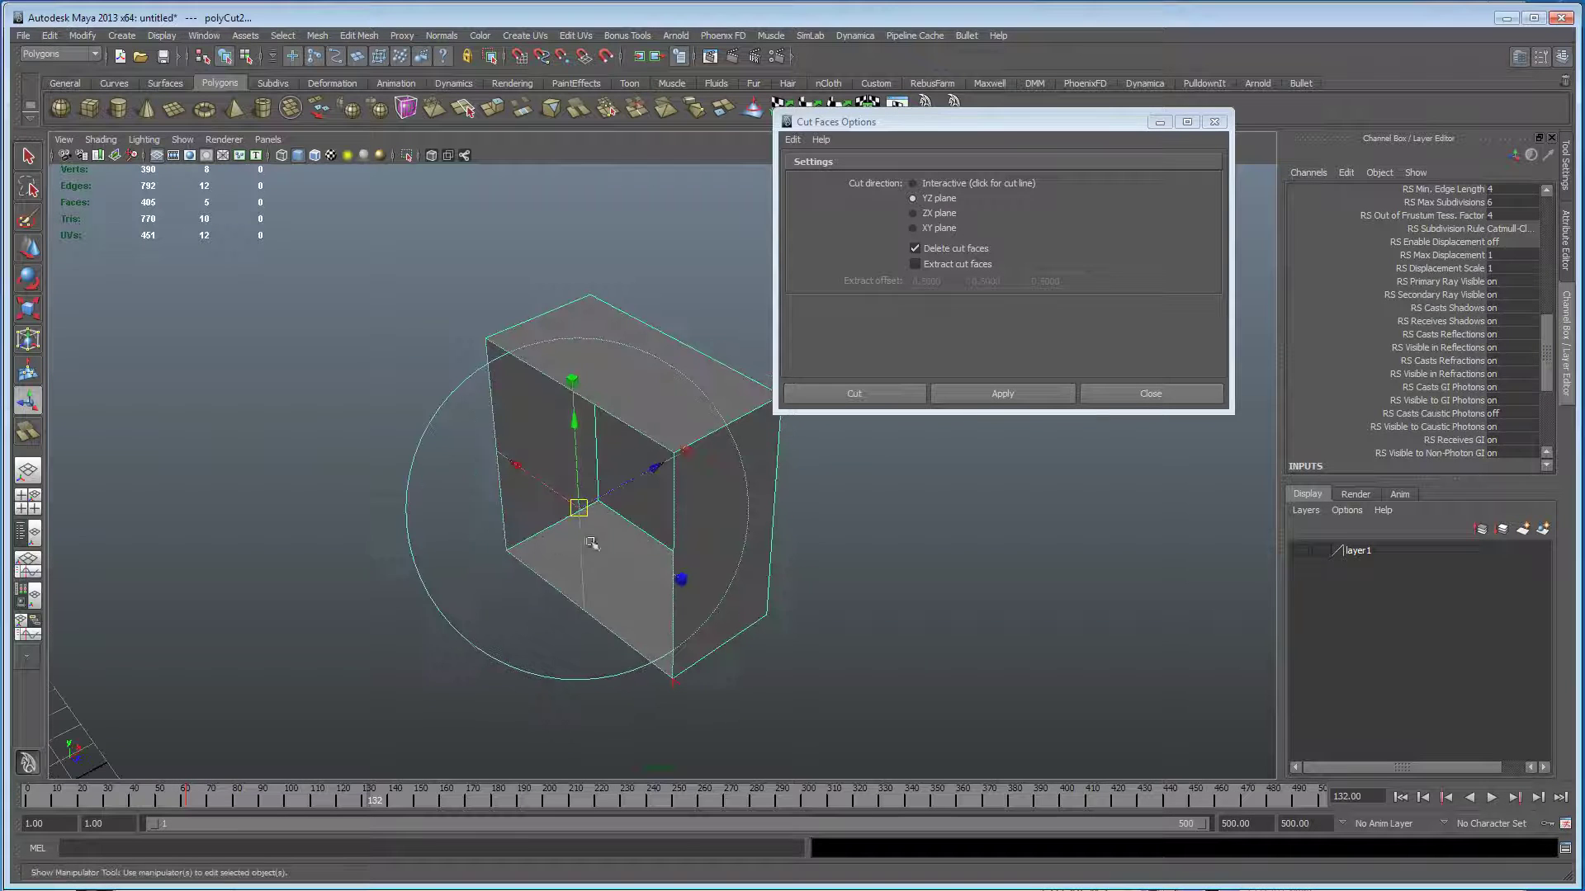
alt+drag(687, 483, 732, 500)
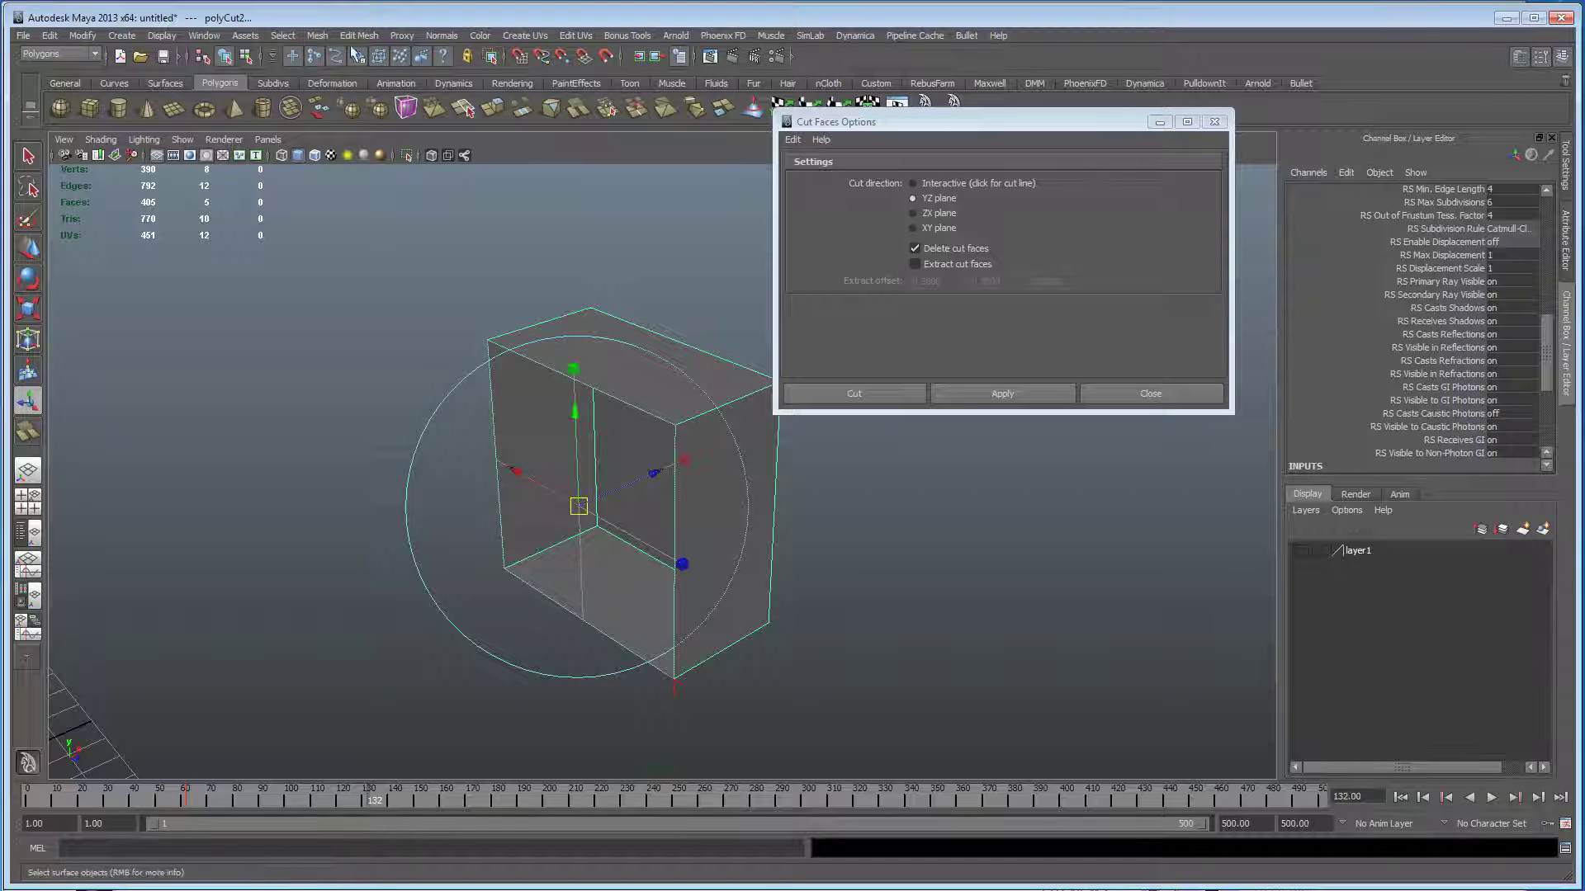
Close the cube's open cut side with Fill Hole.
click(325, 36)
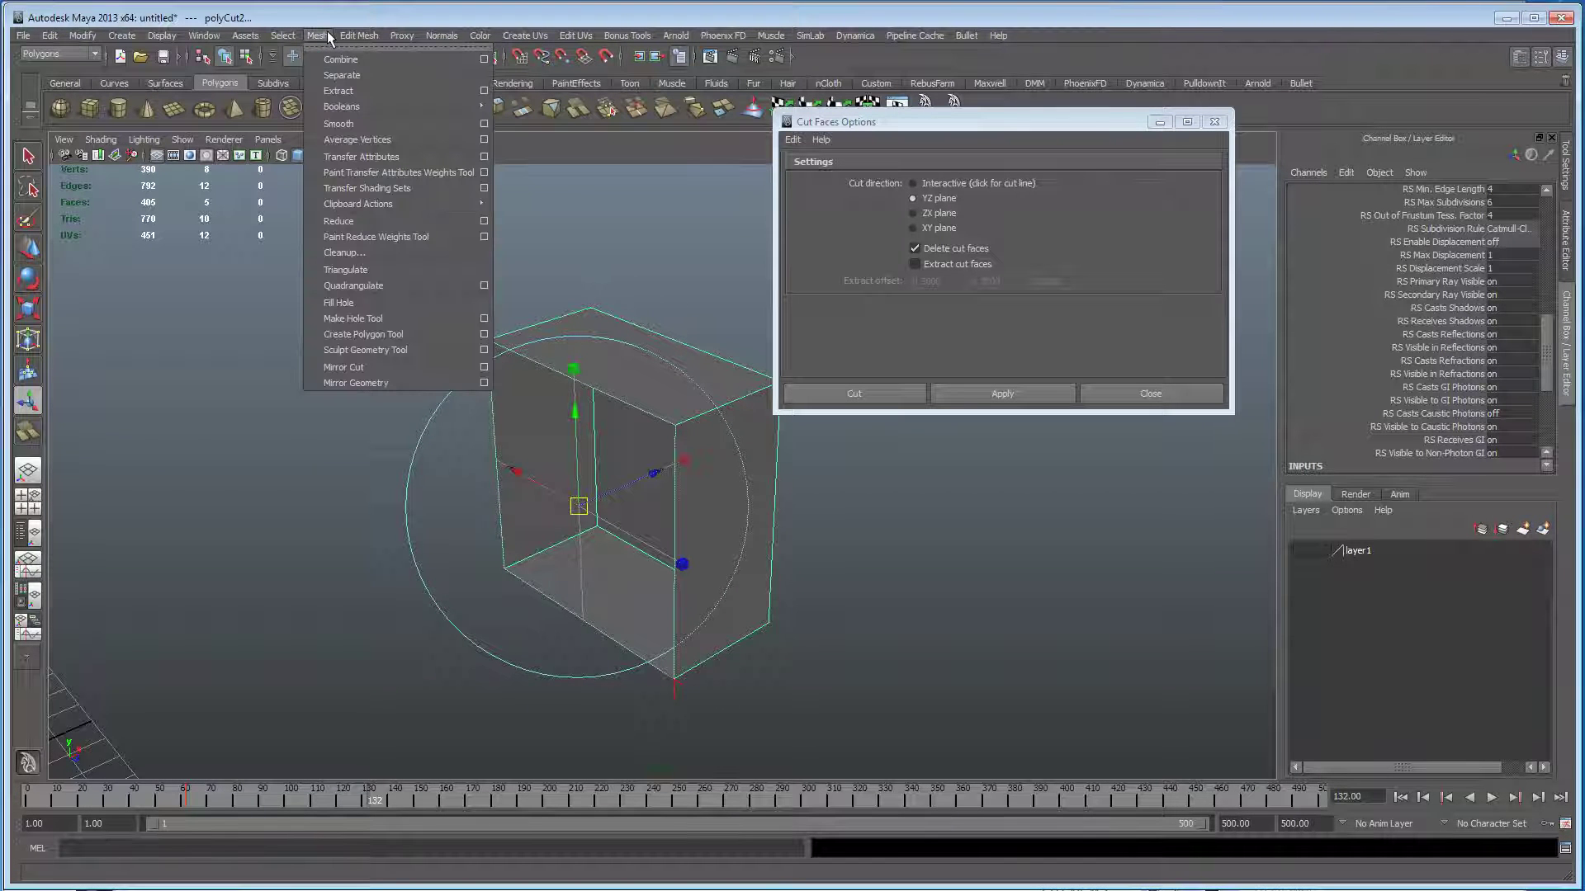
click(350, 304)
alt+drag(522, 476, 478, 484)
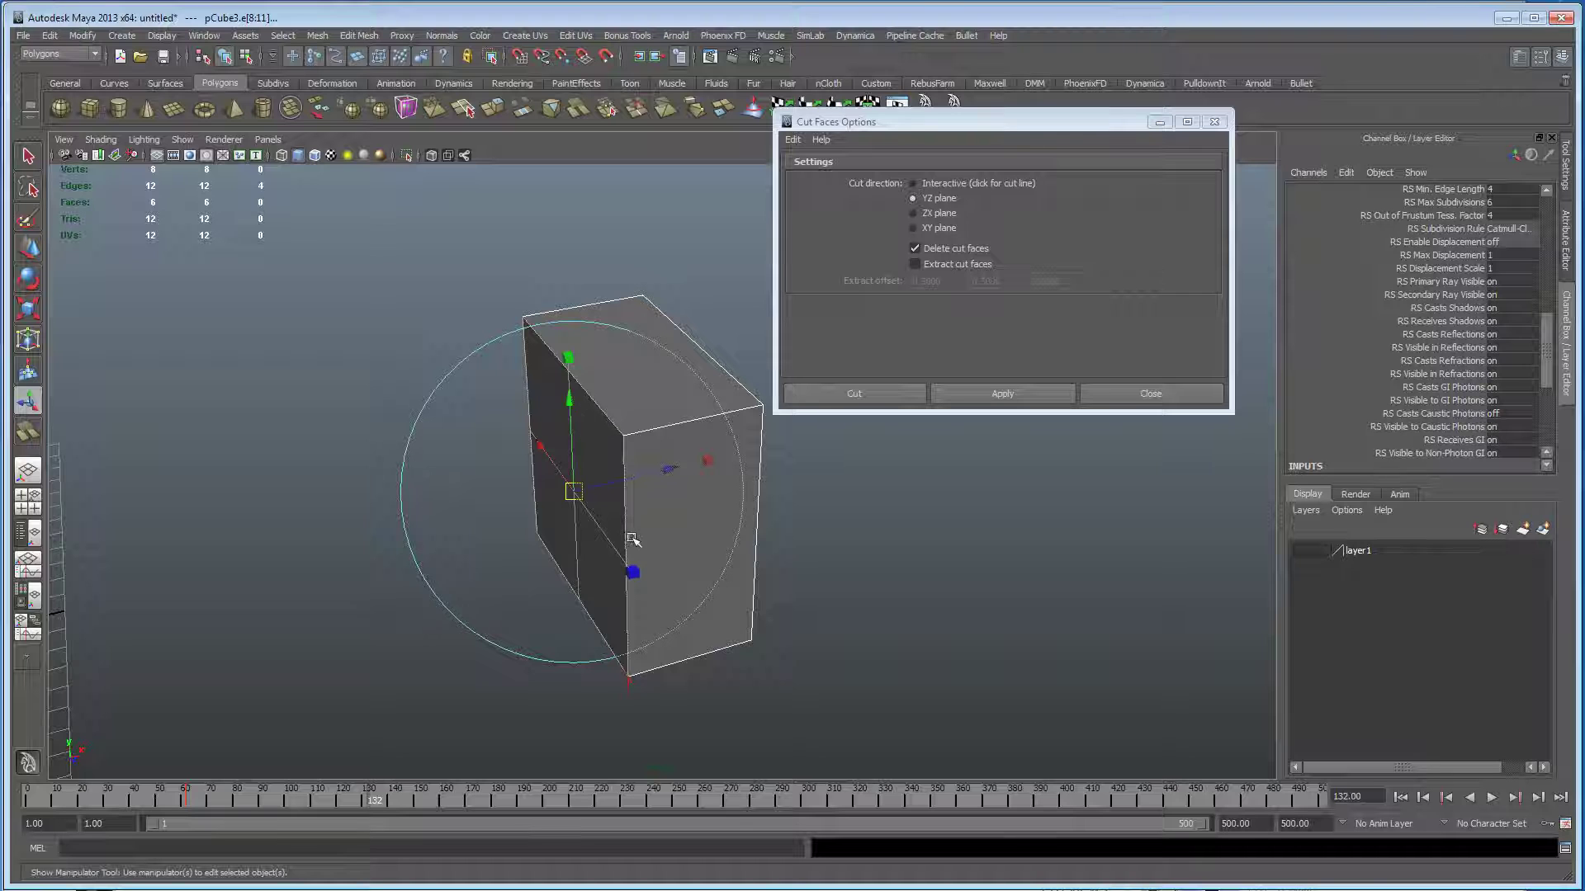
alt+drag(632, 539, 660, 539)
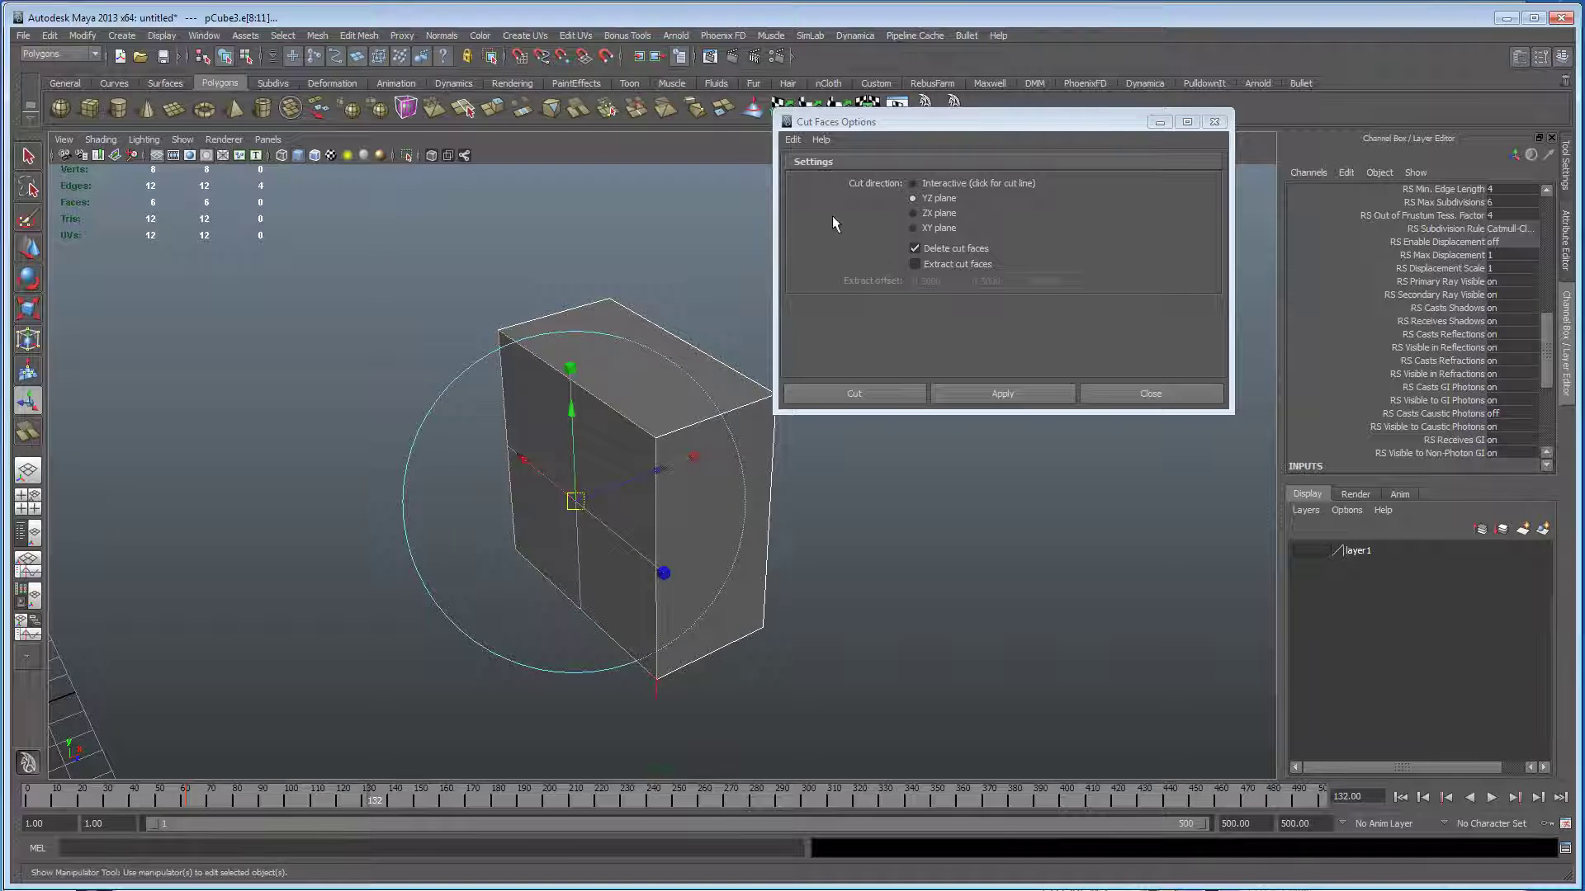
Move the capped cube's cut plane outward to about X 24.7 and reselect the cube.
alt+drag(543, 513, 556, 528)
alt+drag(664, 469, 538, 525)
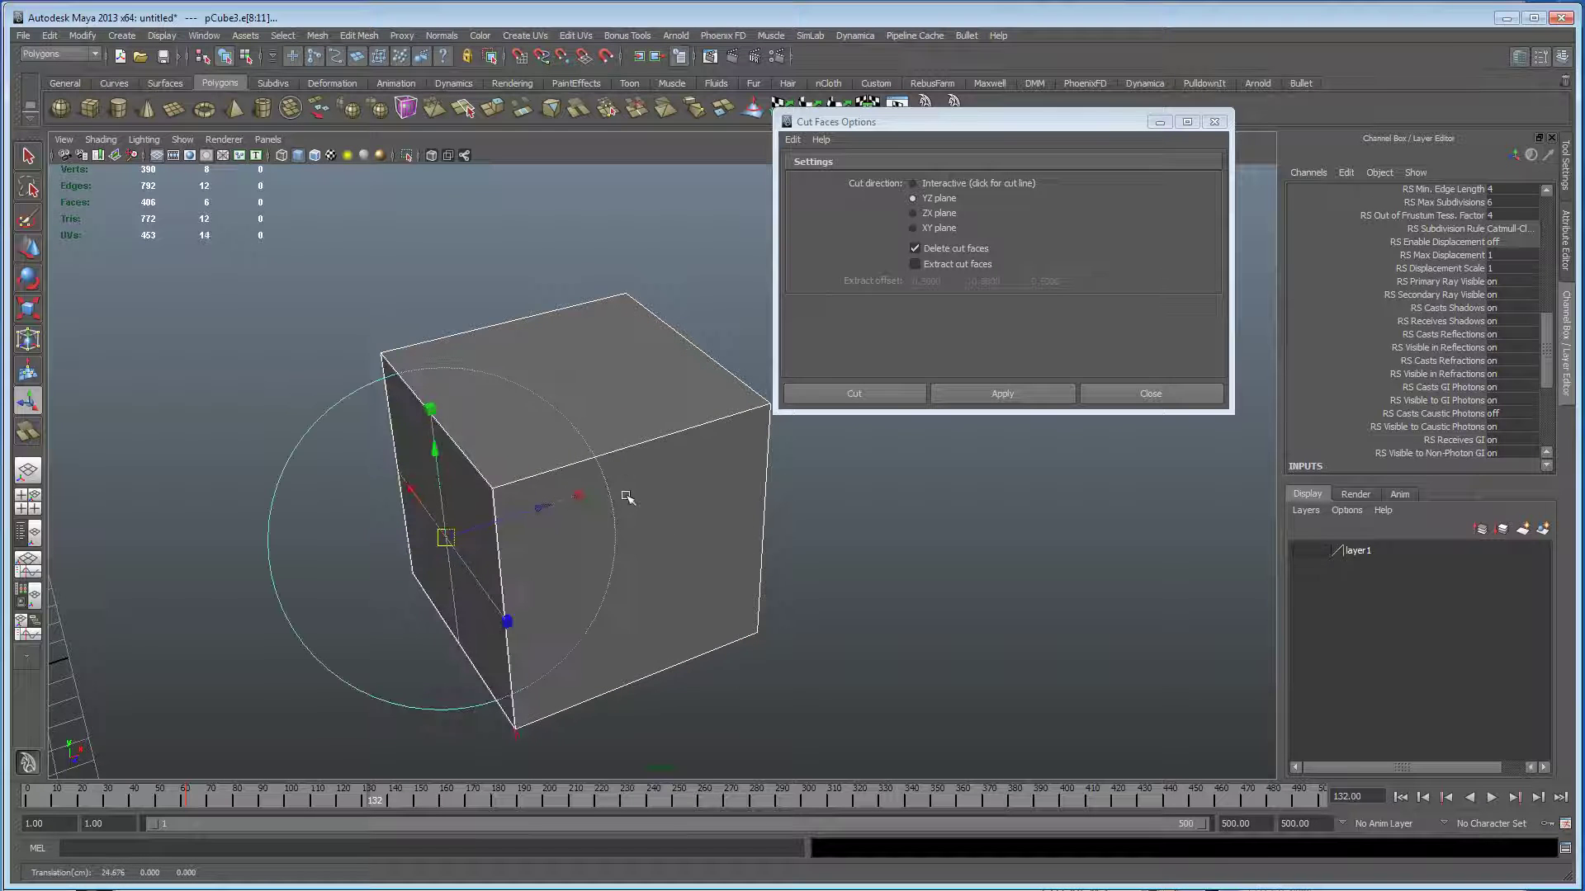
click(643, 474)
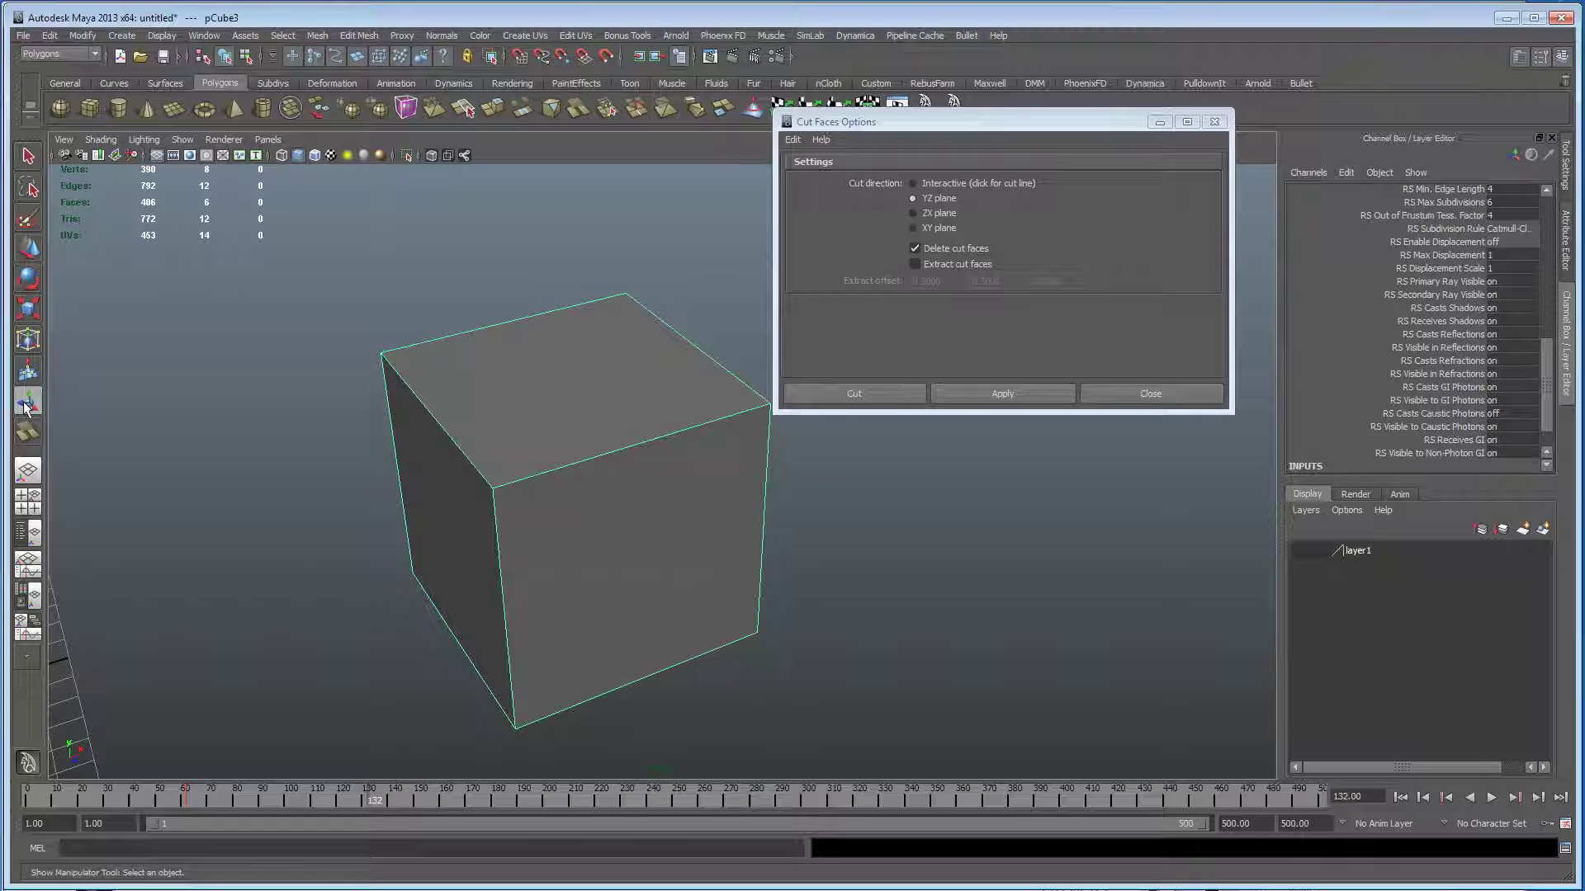
Move the polyCut2 plane to about X 29.8, tilt it diagonally, key it at frame 132, and scrub the timeline back.
drag(1548, 355, 1548, 379)
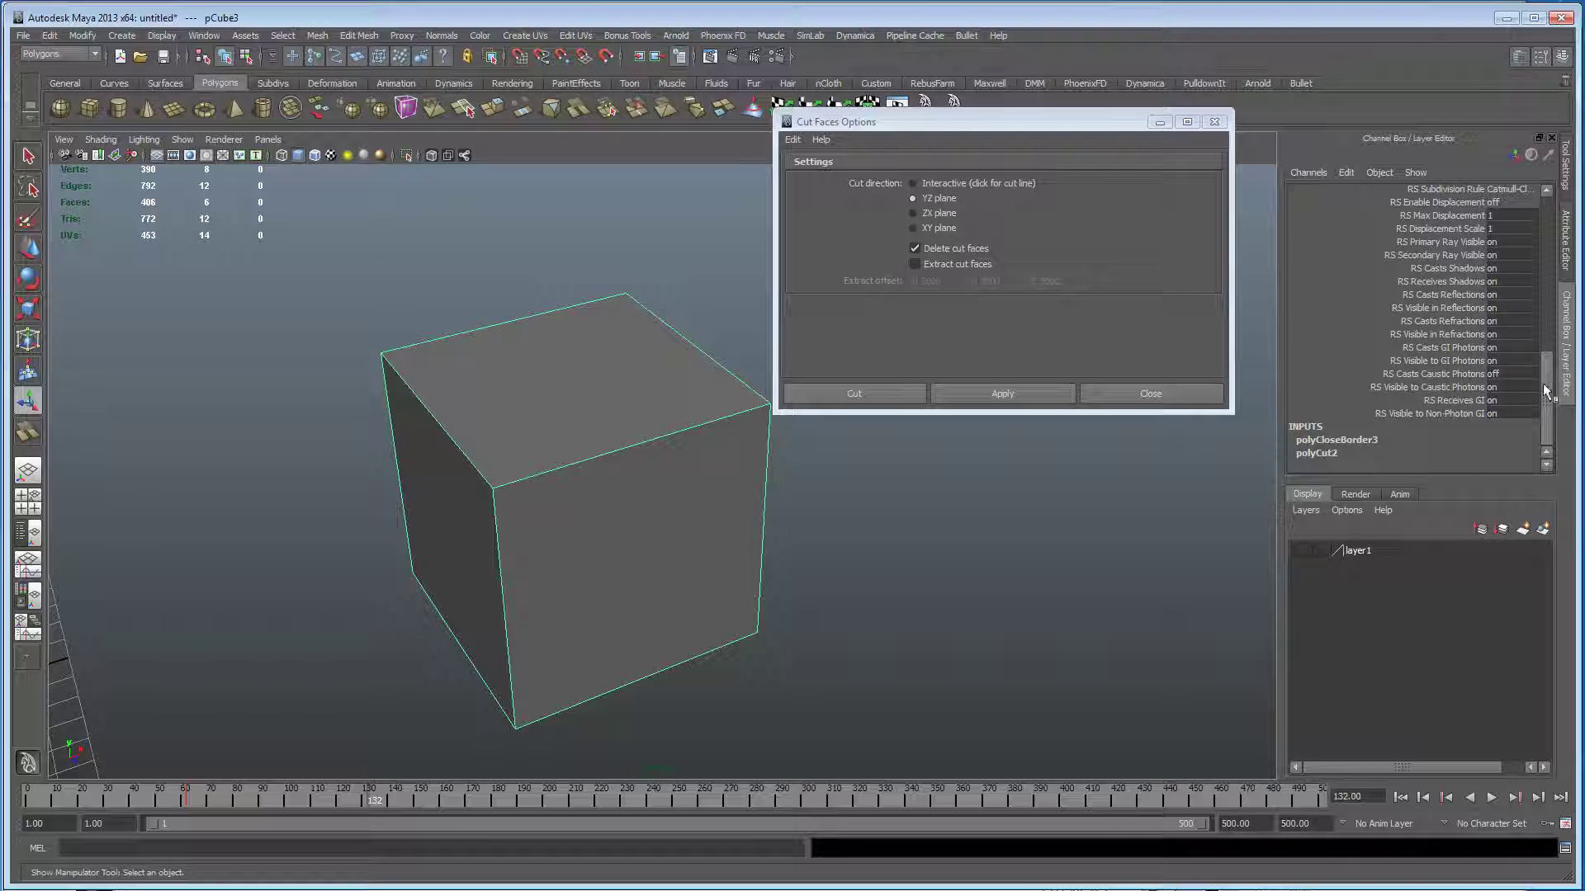
click(1344, 453)
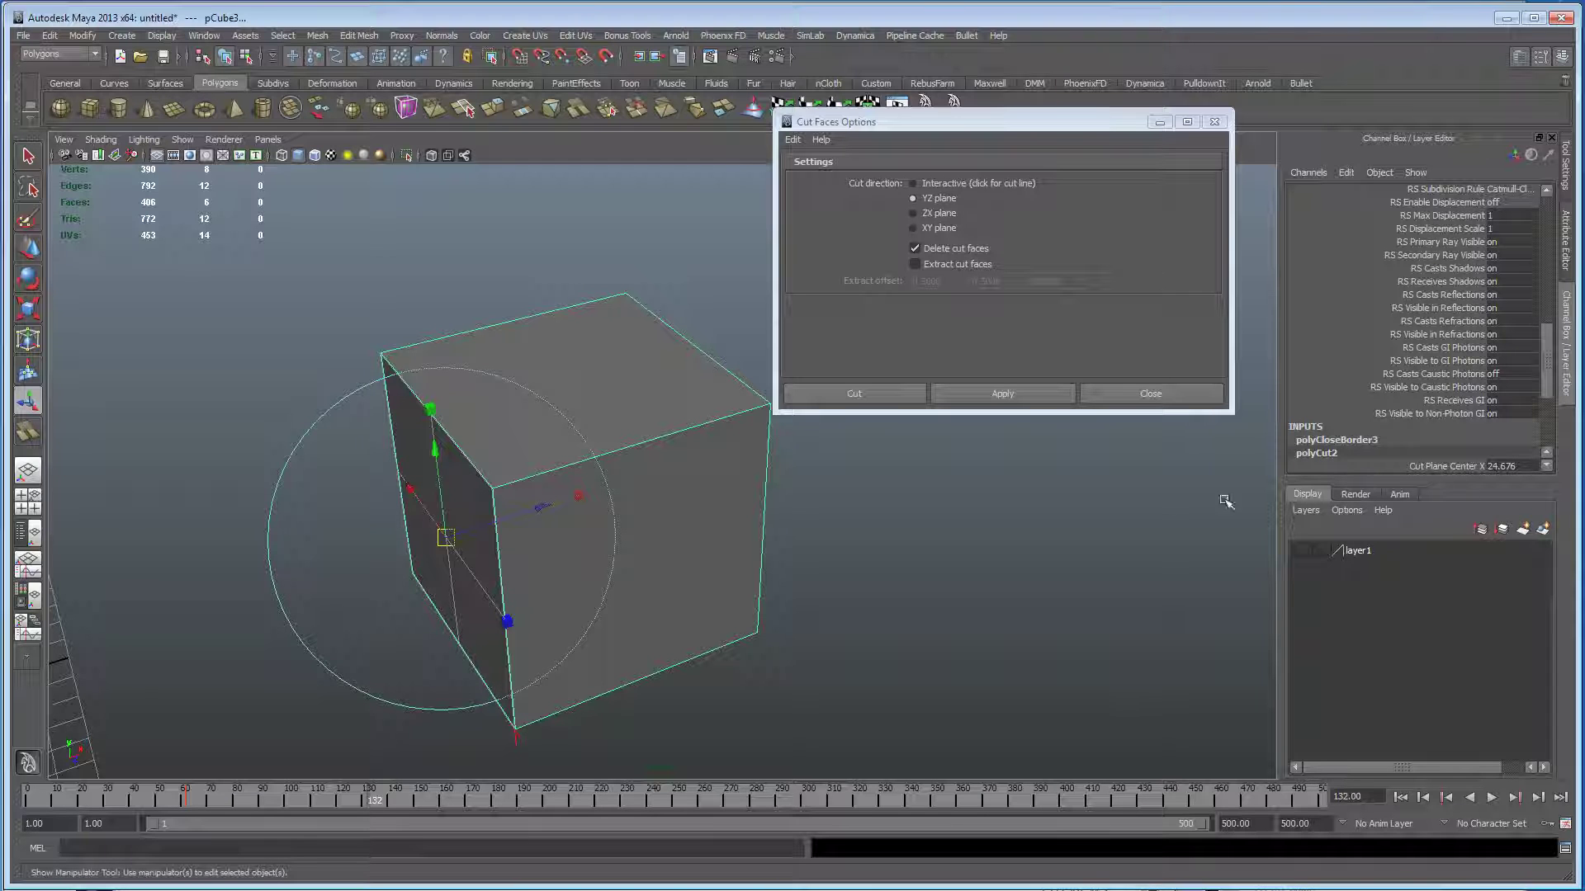
drag(541, 506, 659, 497)
drag(430, 404, 504, 484)
drag(496, 393, 536, 424)
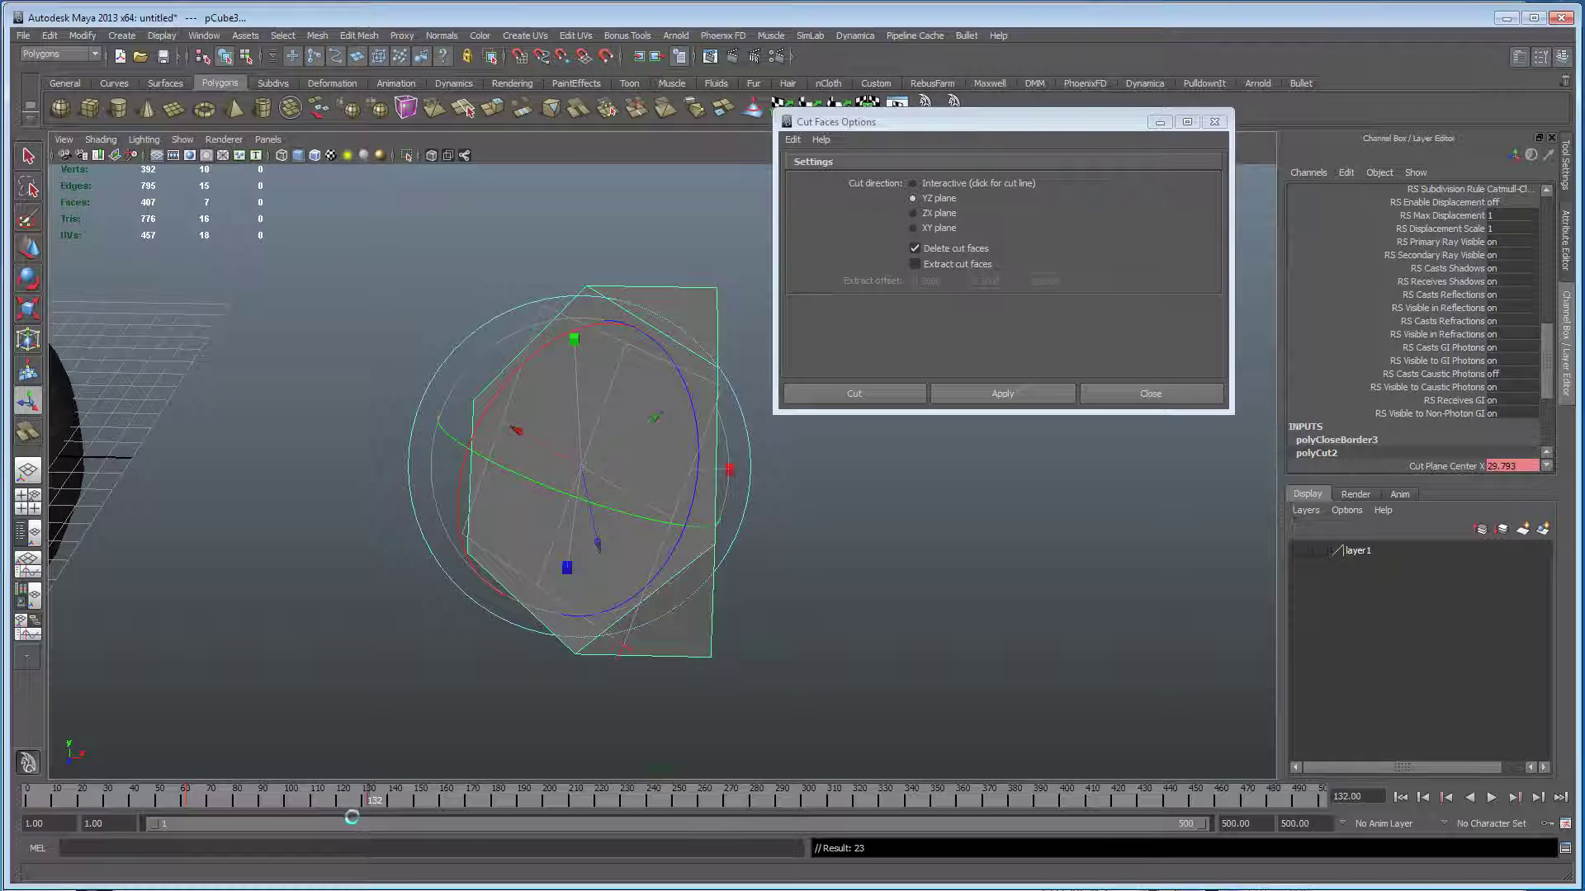
drag(368, 801, 307, 802)
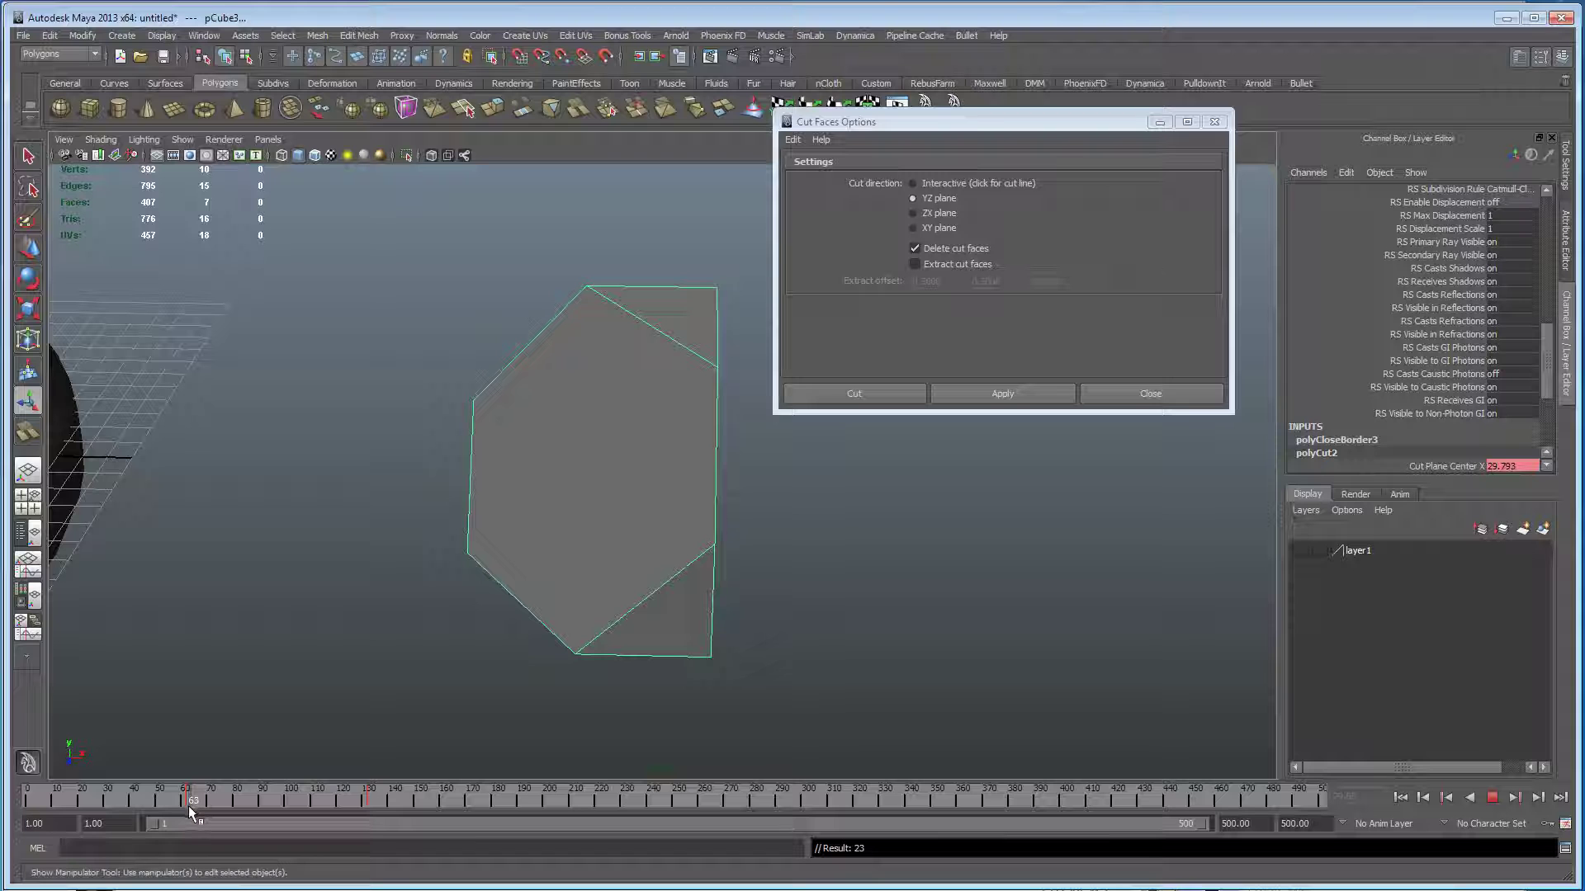
Scrub and play the timeline between frames 62 and 132, examining the cube's animated cut and cap from several angles.
drag(187, 805, 187, 806)
drag(600, 396, 502, 442)
key(w)
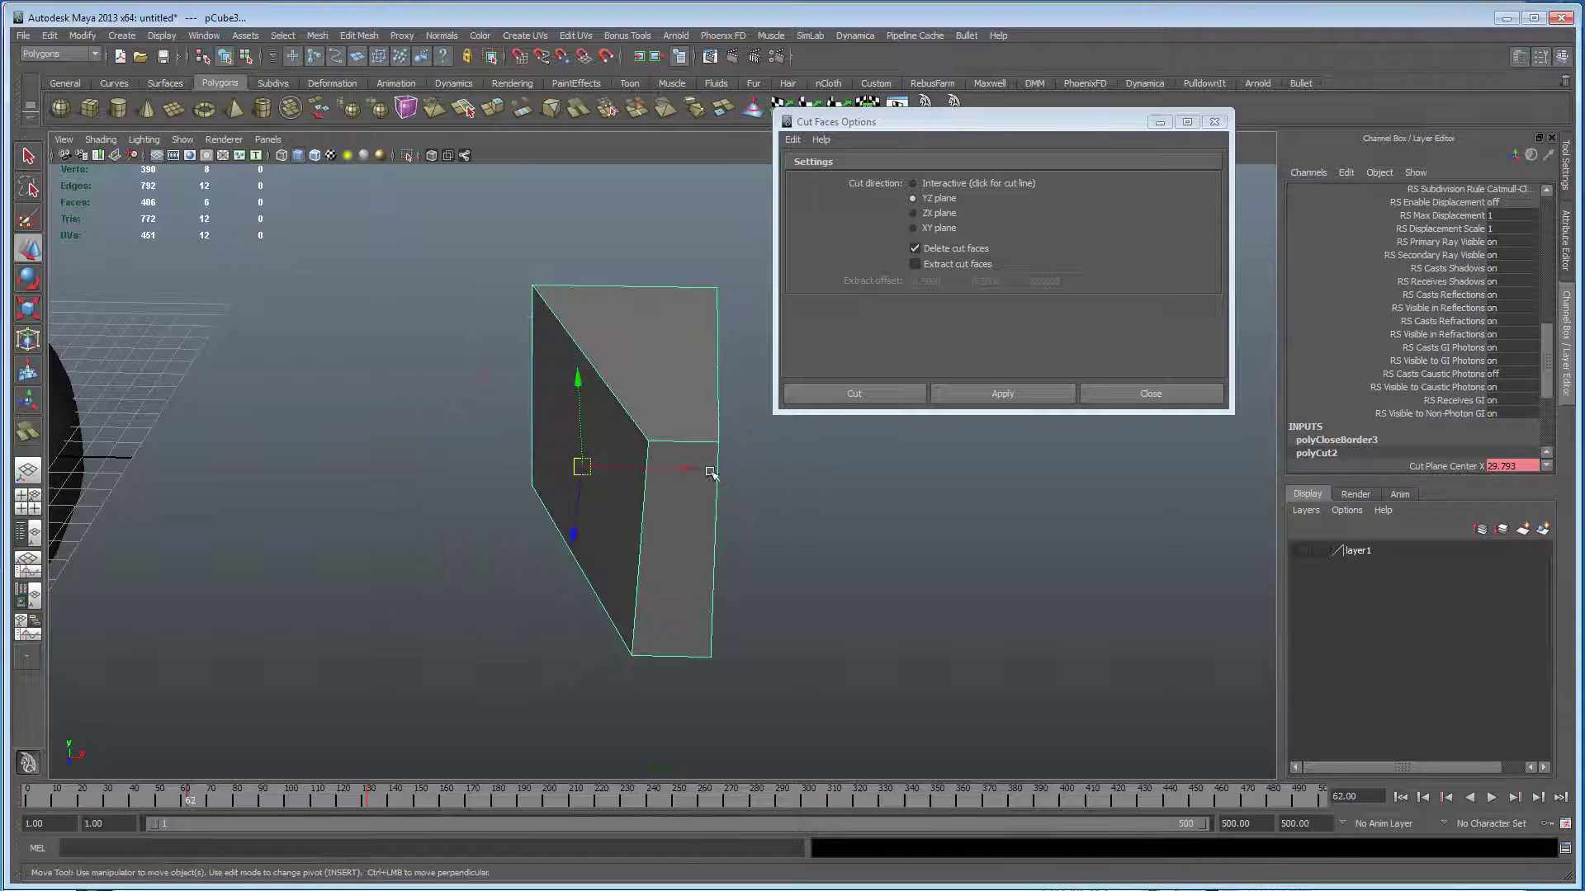
alt+drag(675, 492, 654, 533)
key(alt+v)
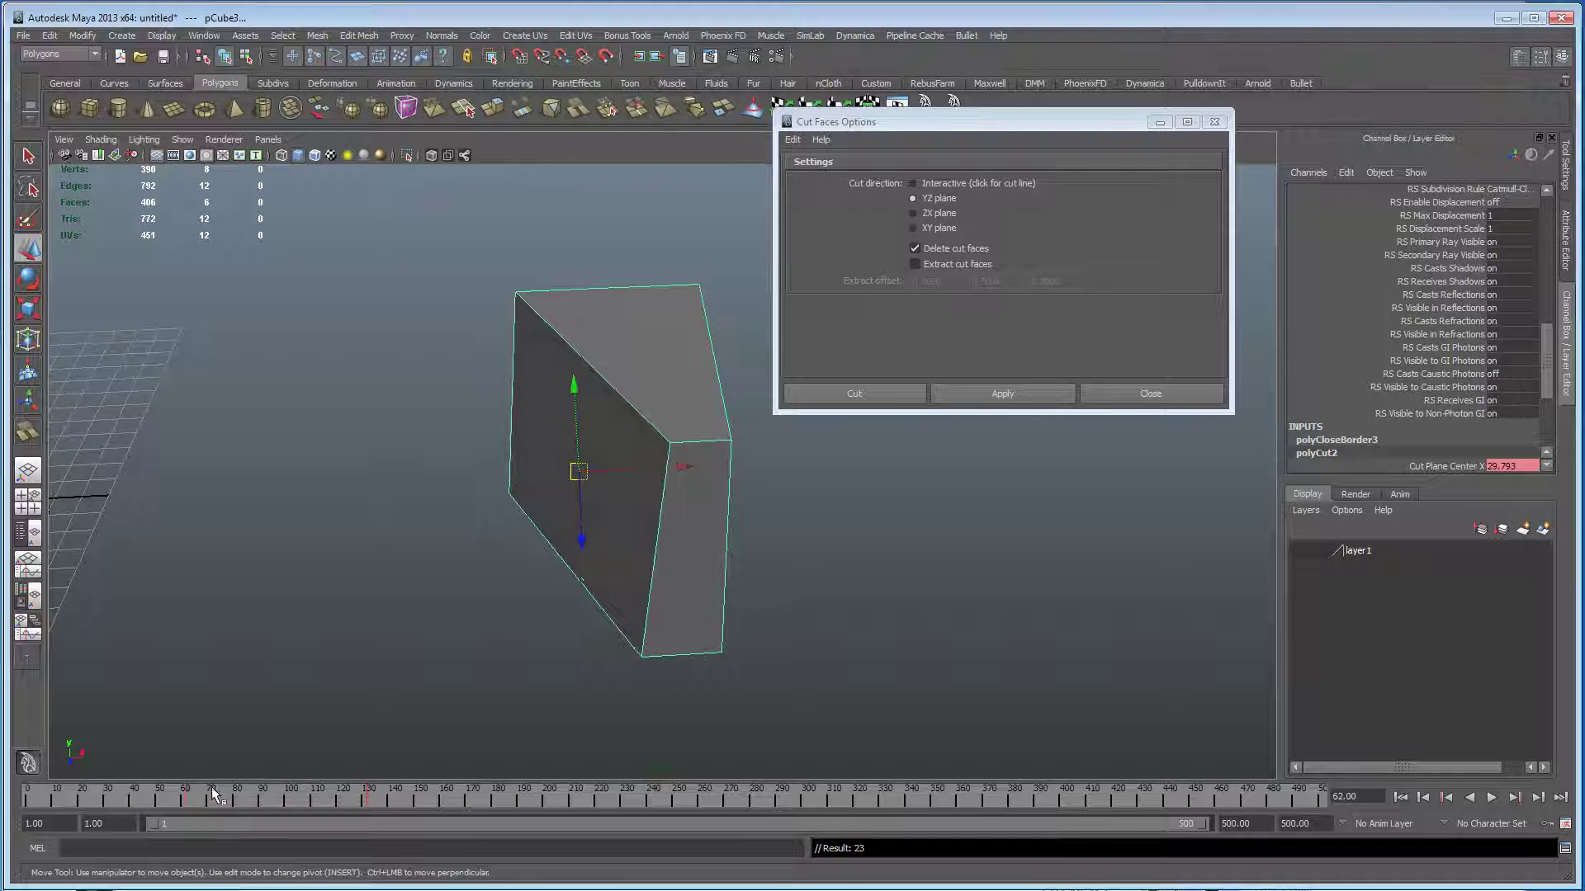
drag(426, 795, 371, 786)
alt+drag(549, 459, 651, 386)
mouse_move(614, 554)
alt+mouse_down()
mouse_move(641, 548)
mouse_move(589, 545)
alt+mouse_up()
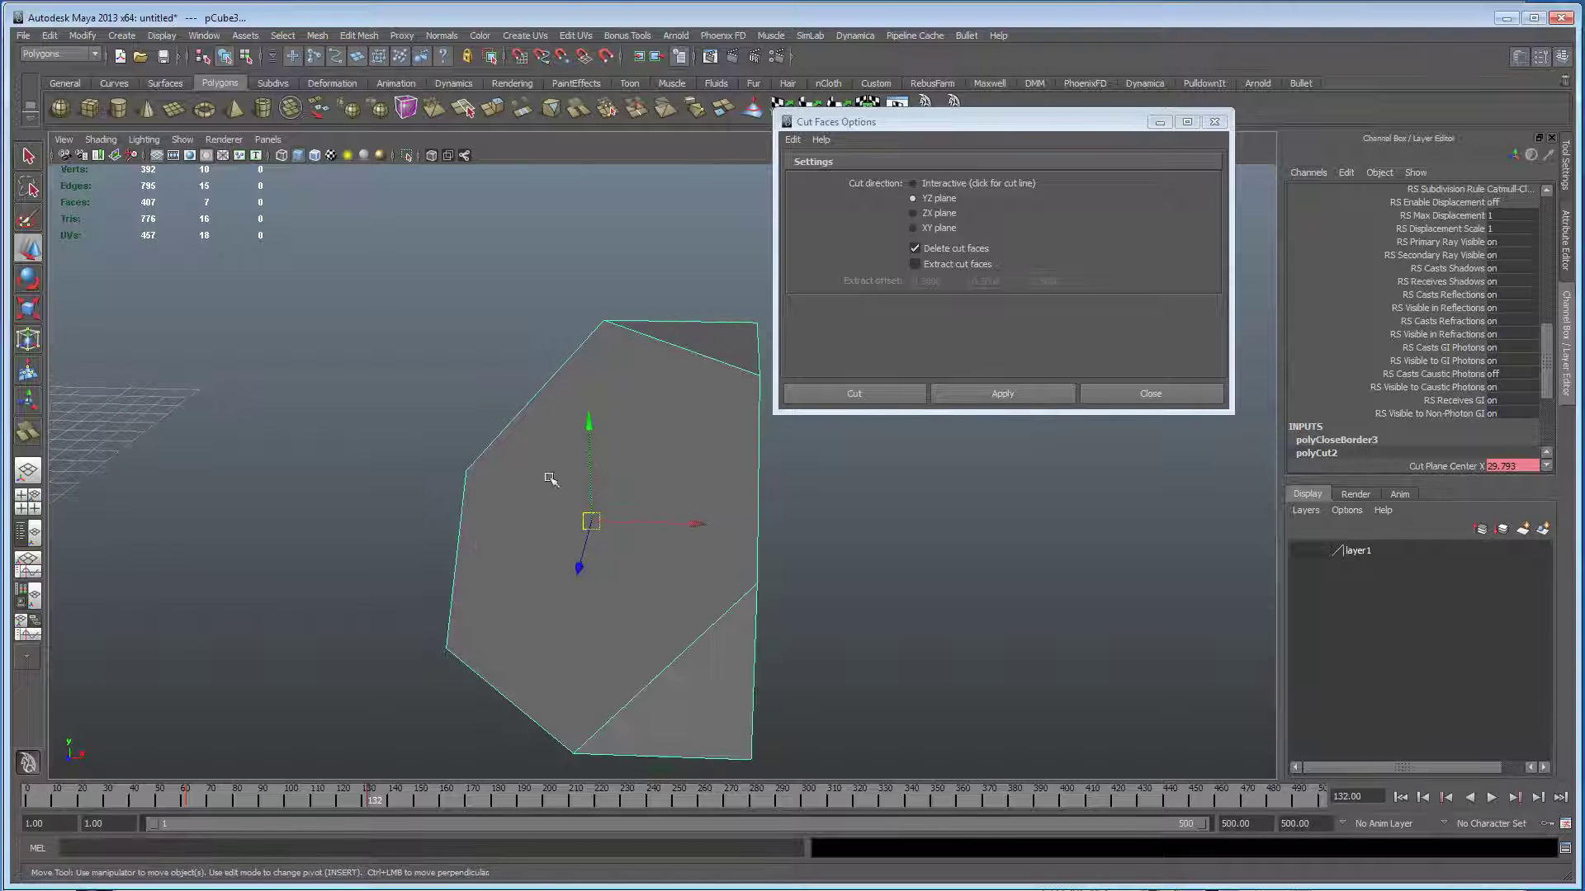
alt+drag(485, 501, 74, 222)
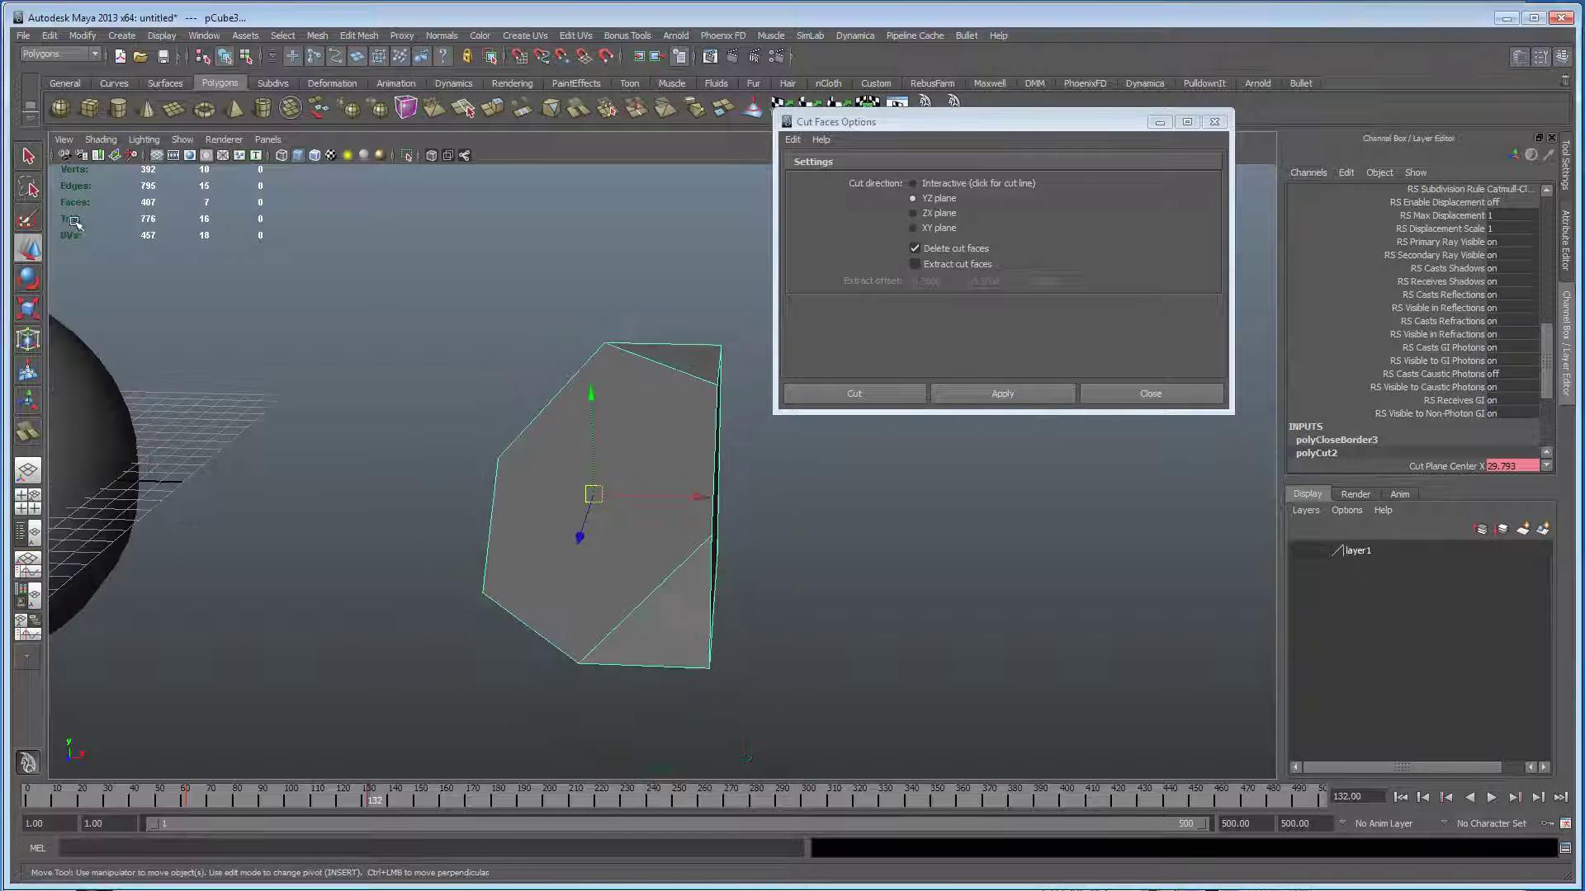
Create a new polygon cube, scale it up, and move it along X to about 30.5, inside the cut cube.
click(91, 114)
alt+middle_drag(258, 447, 353, 456)
alt+drag(353, 457, 302, 456)
key(r)
alt+middle_drag(141, 457, 230, 469)
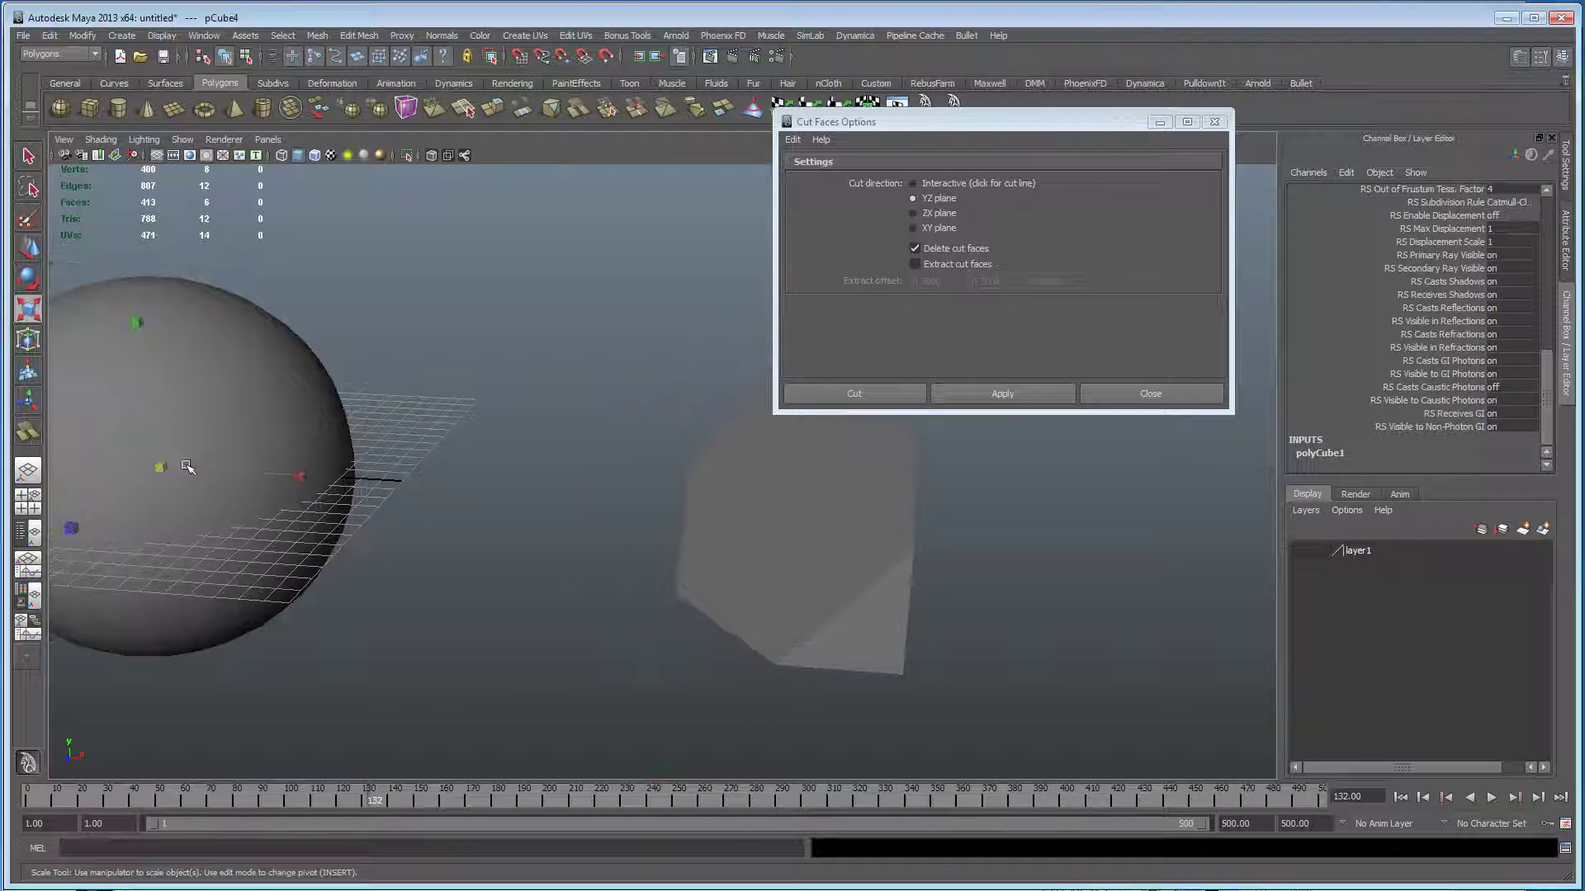
key(w)
drag(248, 467, 880, 539)
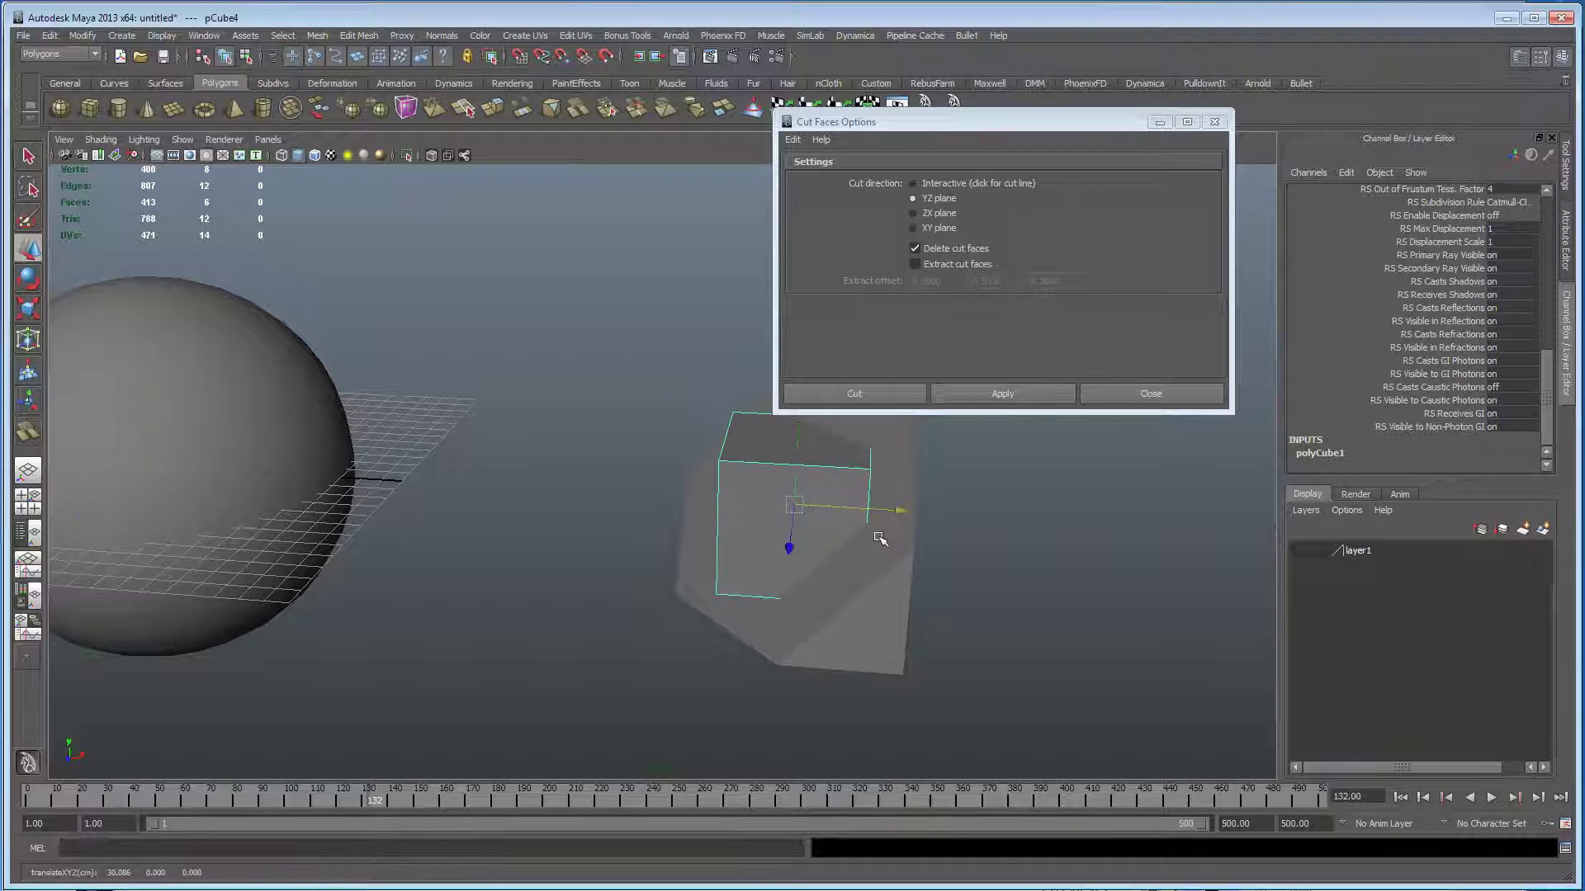
alt+middle_drag(880, 539, 578, 536)
alt+right_drag(577, 537, 587, 531)
alt+drag(587, 531, 641, 524)
key(r)
alt+right_drag(640, 523, 506, 522)
alt+drag(504, 524, 407, 354)
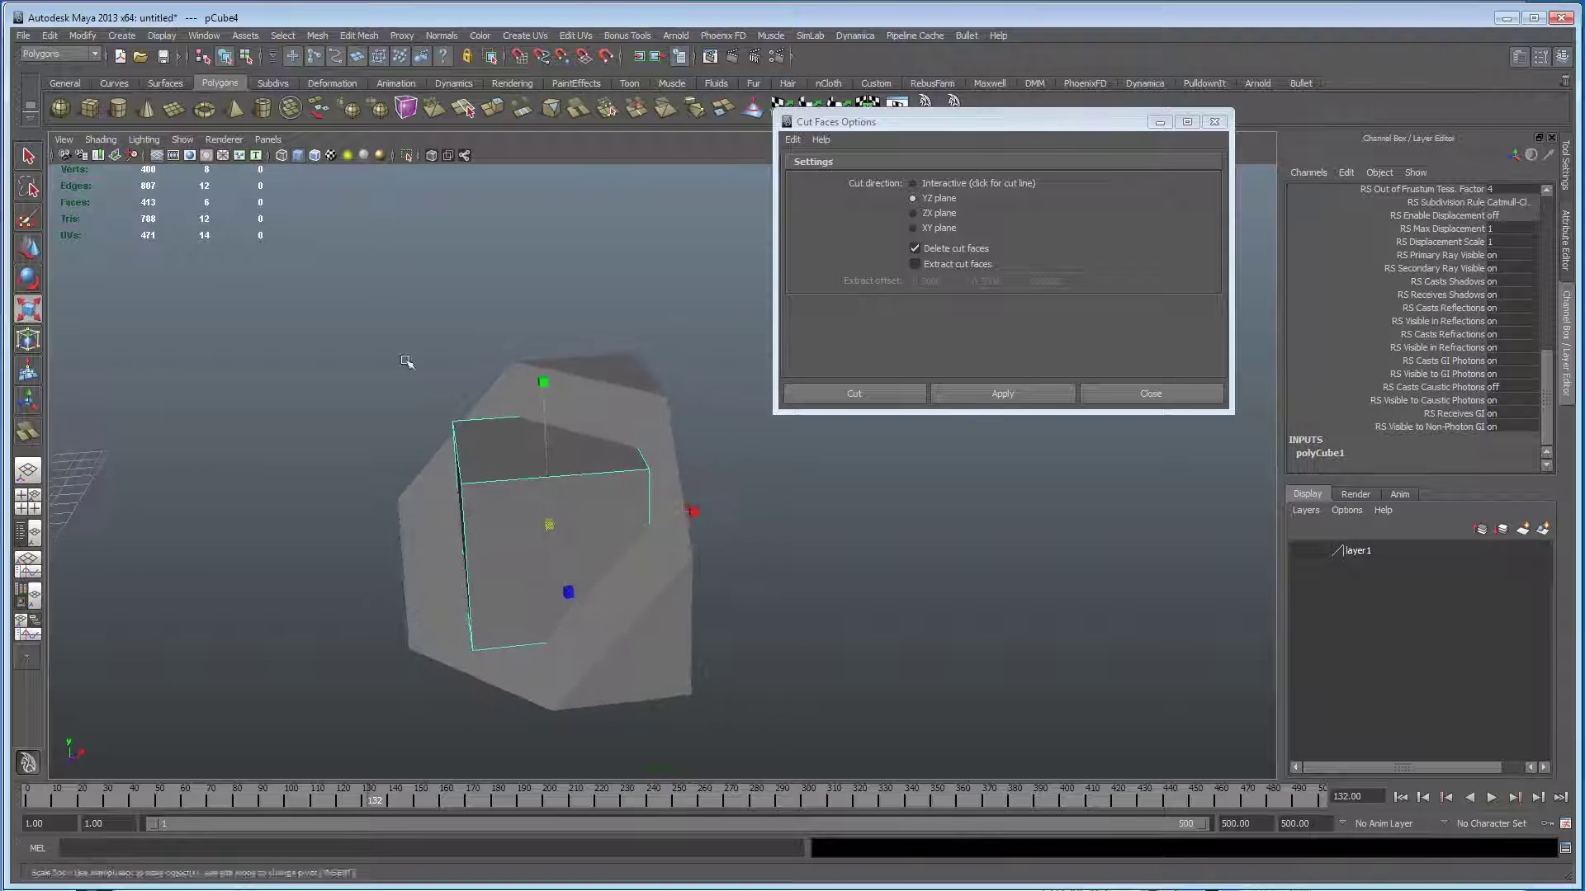
Assign a new Lambert material to the inner cube and set its color to red.
click(335, 83)
click(511, 84)
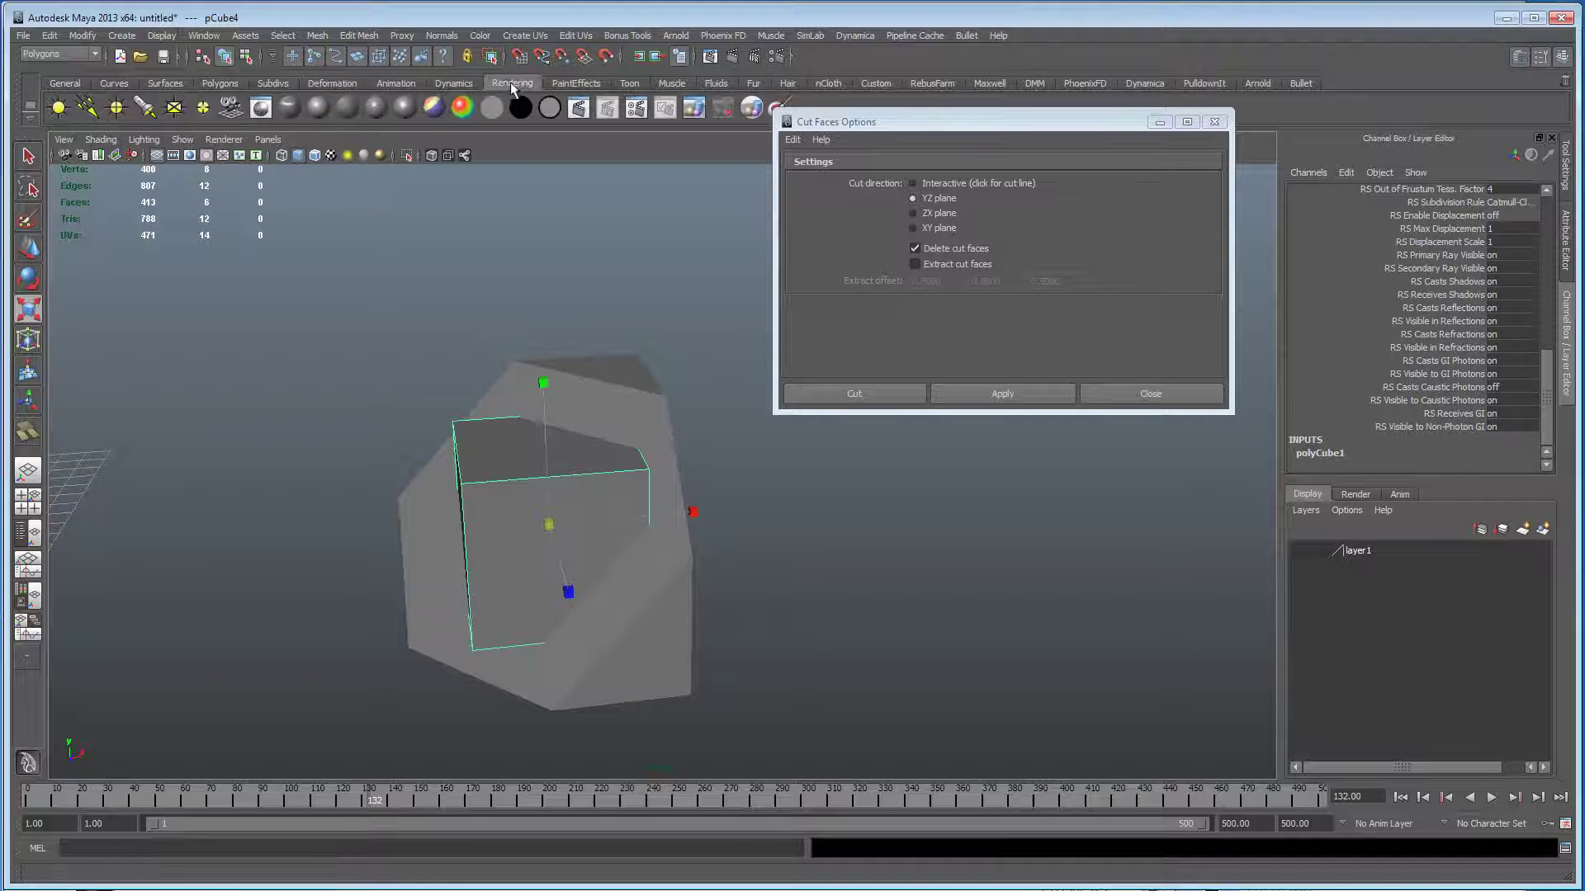
click(348, 107)
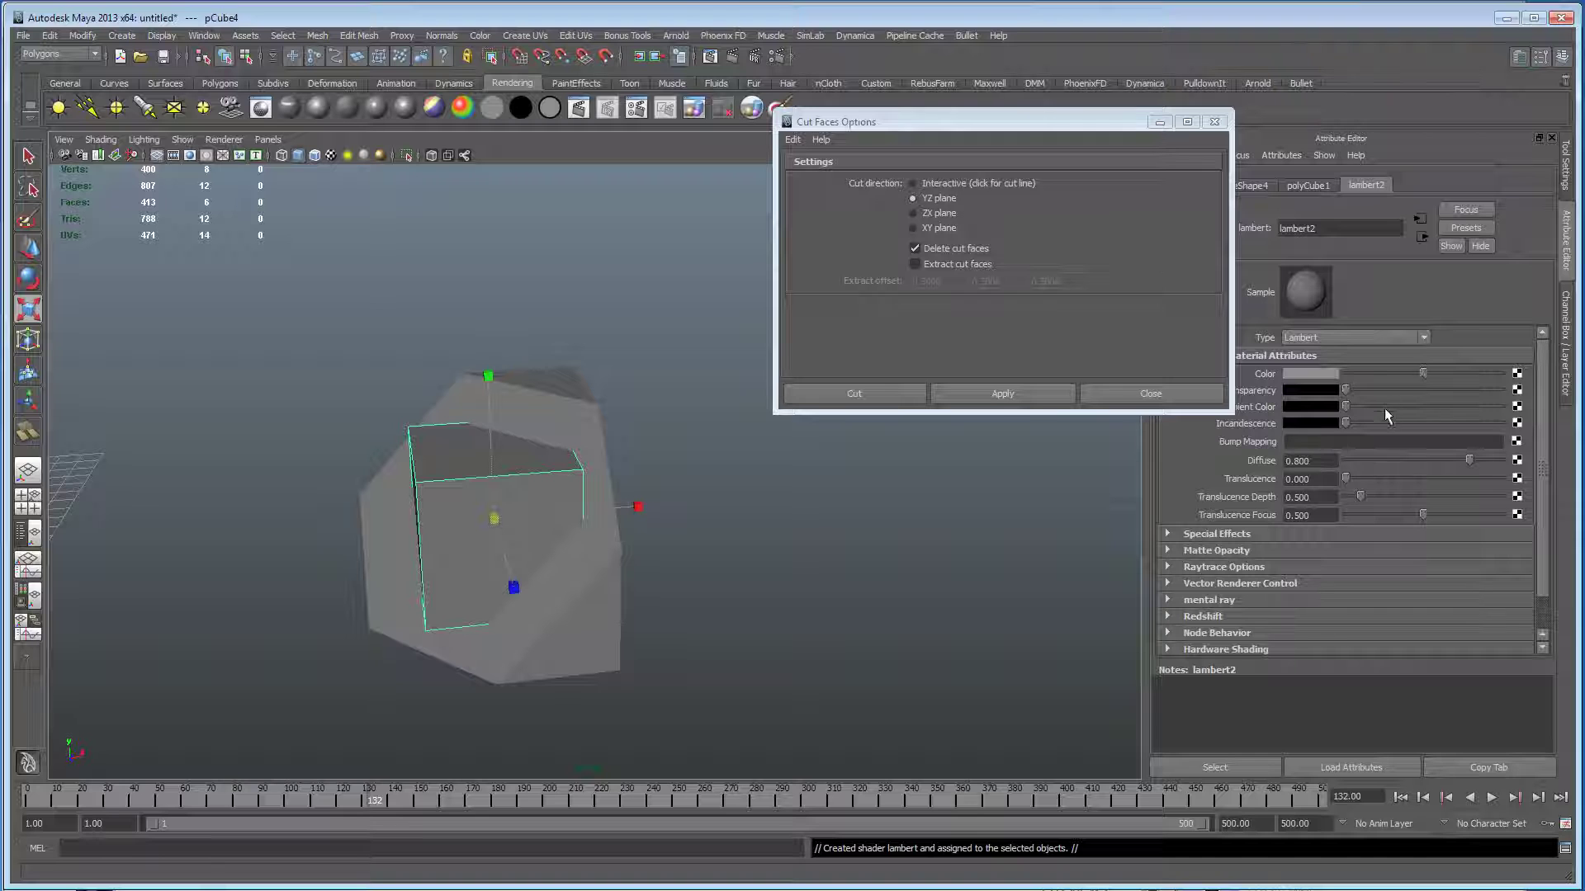
click(1297, 374)
click(1238, 343)
alt+drag(555, 484, 571, 481)
alt+middle_drag(571, 481, 643, 481)
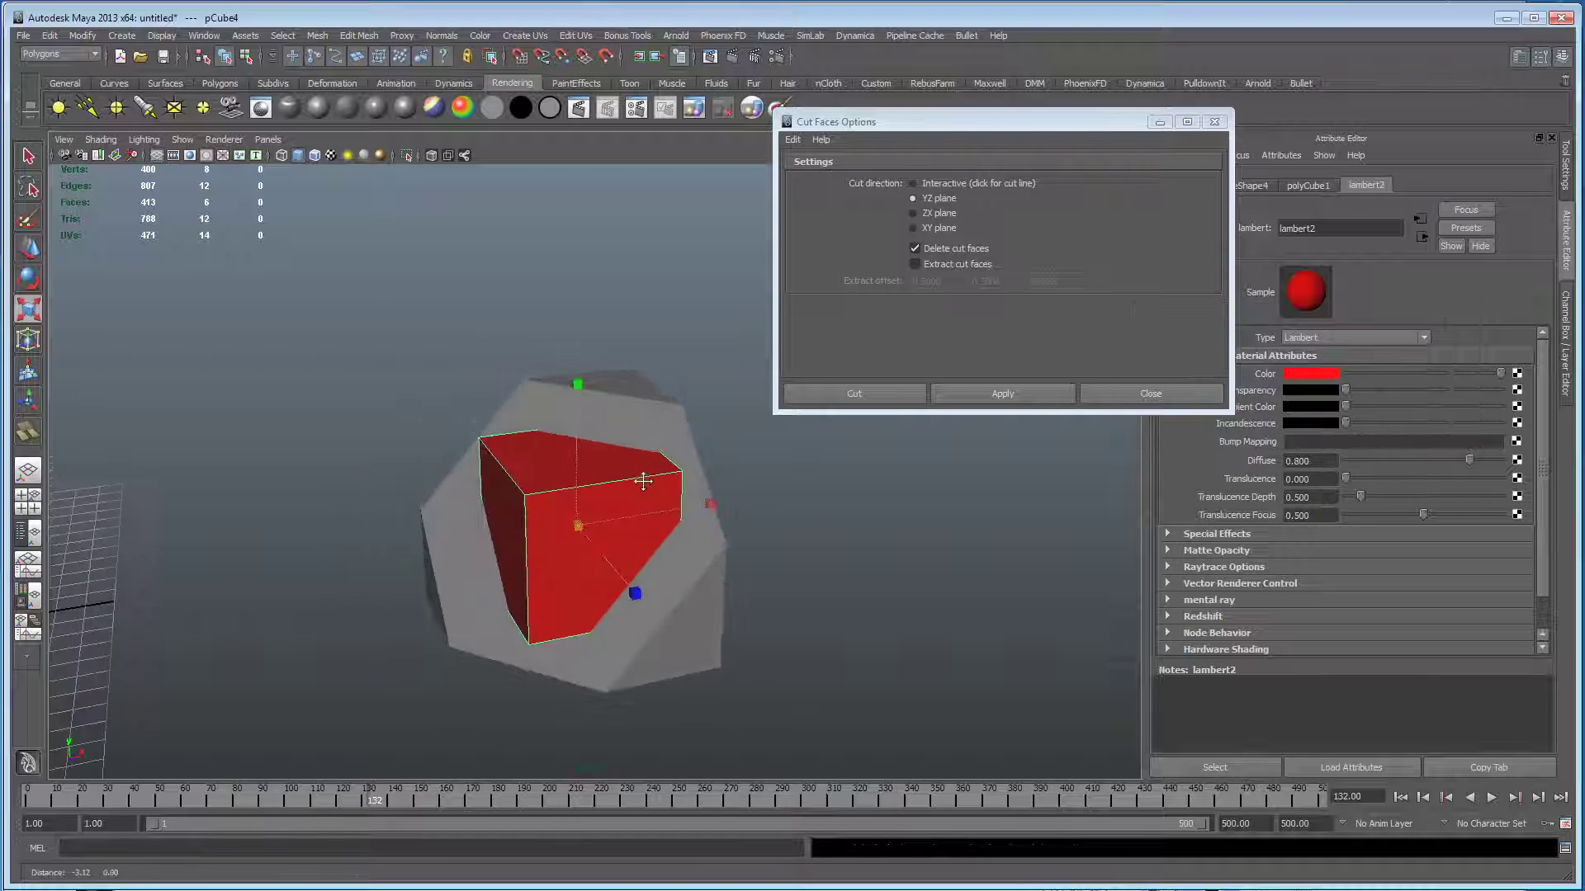
Cut the red cube along the YZ plane with cut faces deleted and close the opening with Fill Hole.
click(359, 35)
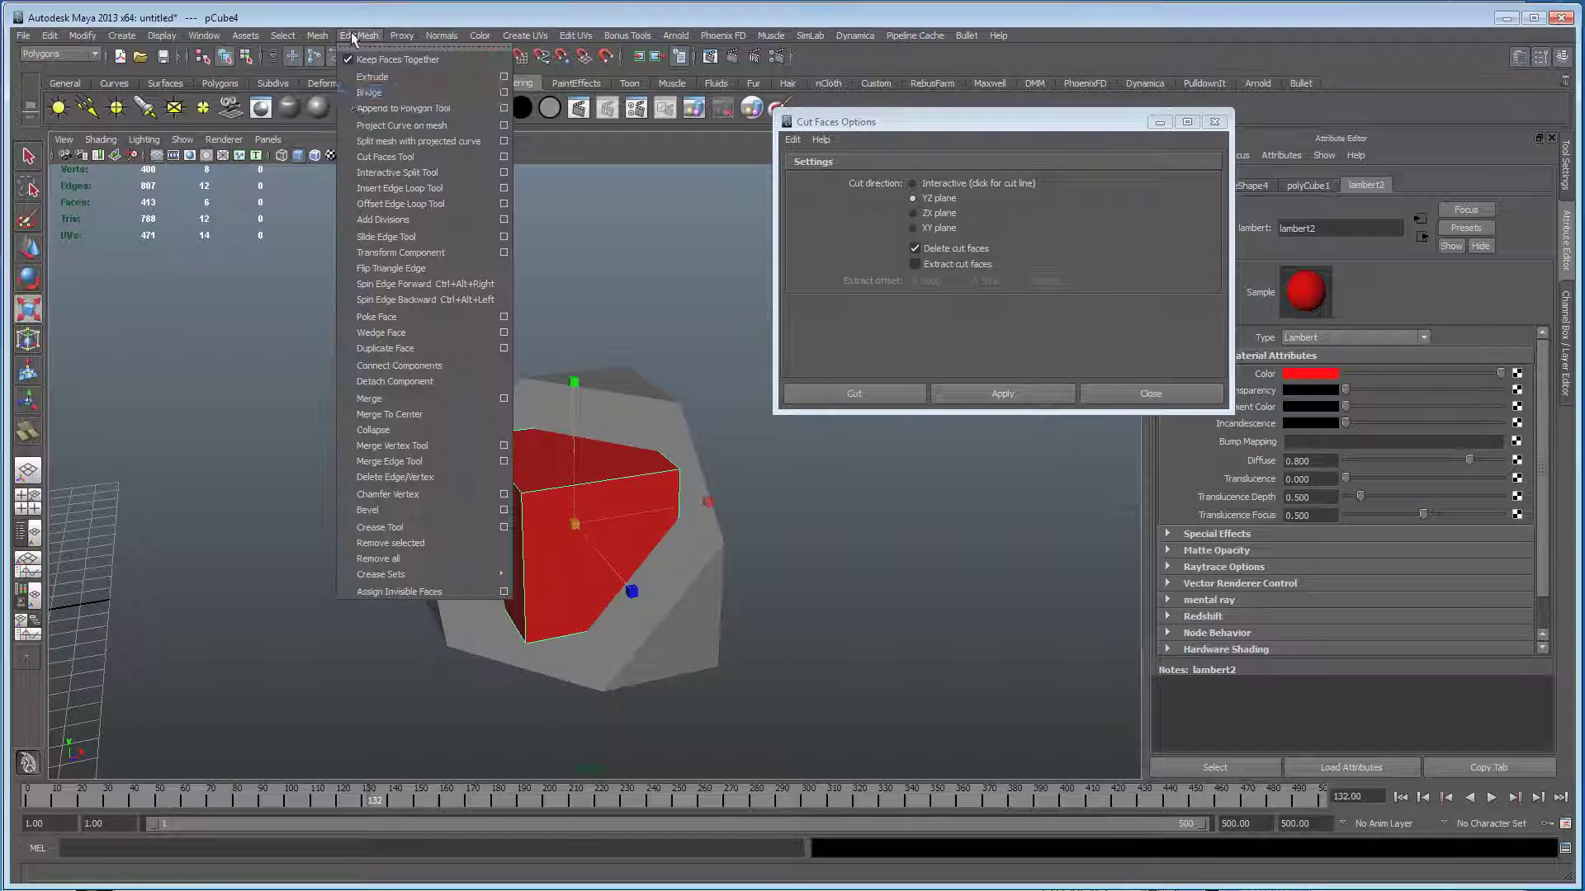
click(961, 384)
click(318, 35)
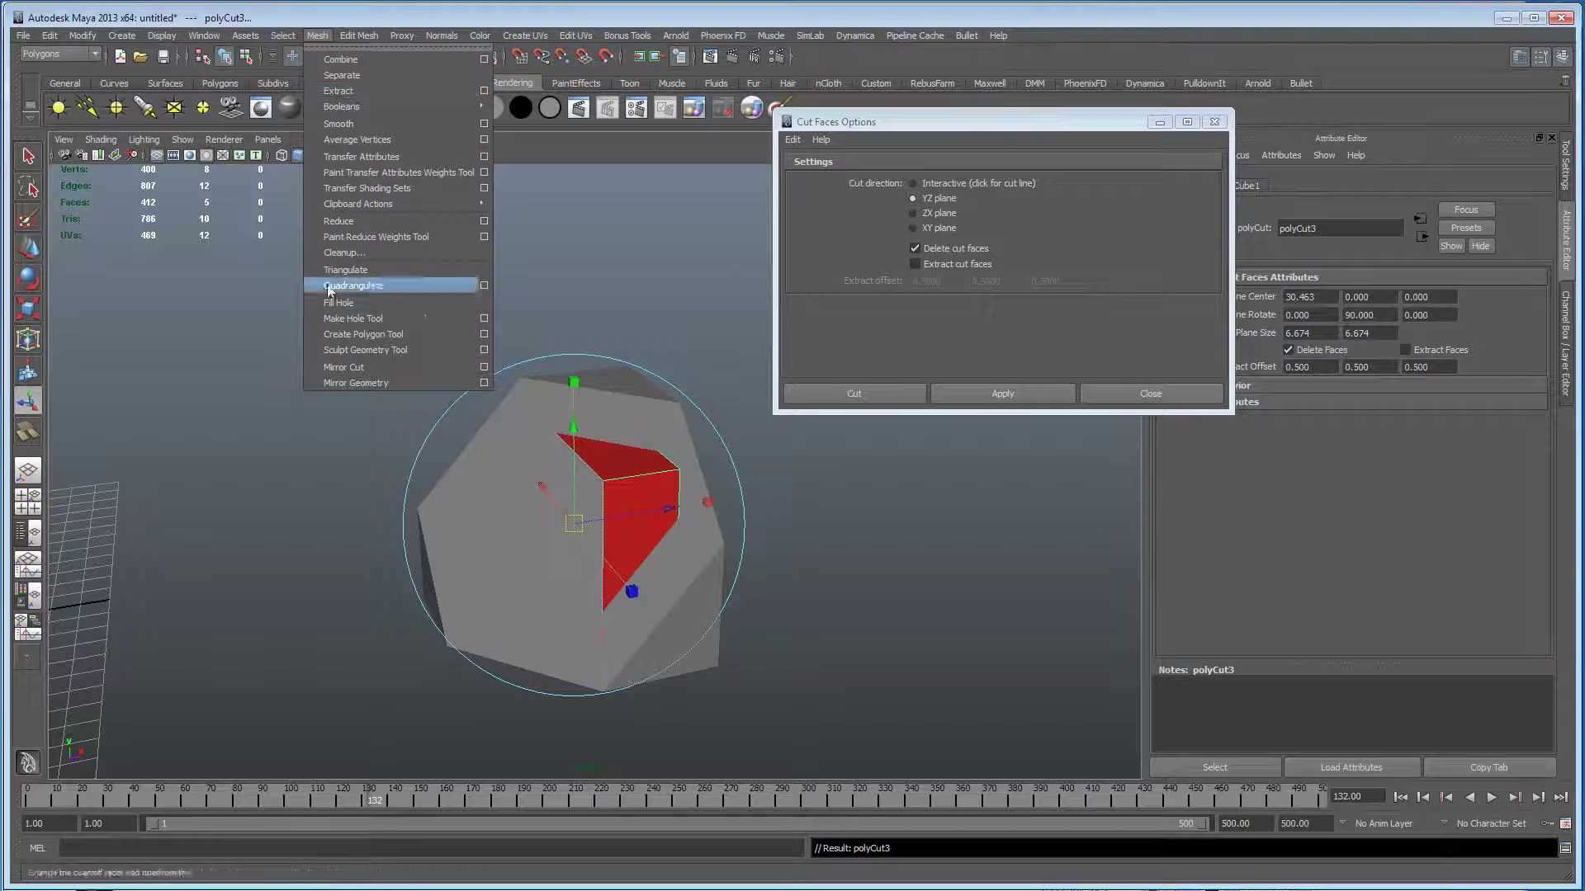
click(357, 304)
Tilt the red cube's cut plane diagonally to match the outer cube's cut, and reselect the red cube.
alt+drag(664, 500, 711, 467)
mouse_move(478, 561)
mouse_down()
mouse_move(499, 520)
mouse_move(589, 484)
mouse_move(558, 542)
mouse_move(501, 543)
mouse_up()
click(576, 526)
alt+drag(411, 587, 576, 560)
alt+right_drag(470, 592, 396, 532)
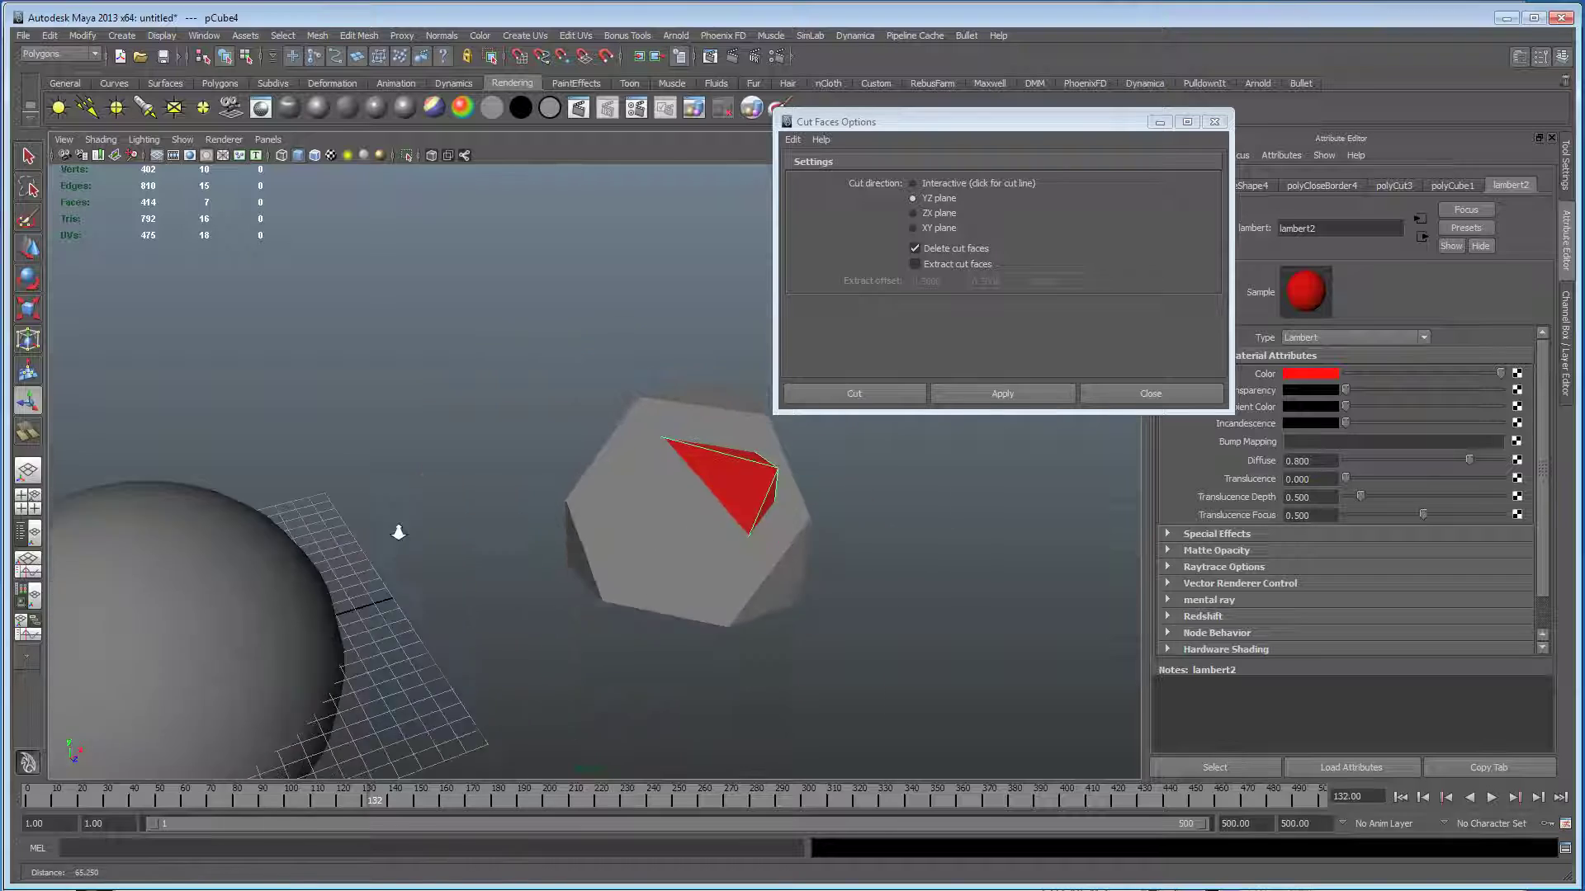
Cut the sphere at the grid's origin in half along the YZ plane, deleting the cut faces.
alt+middle_drag(396, 533, 742, 495)
alt+drag(743, 495, 532, 533)
click(510, 496)
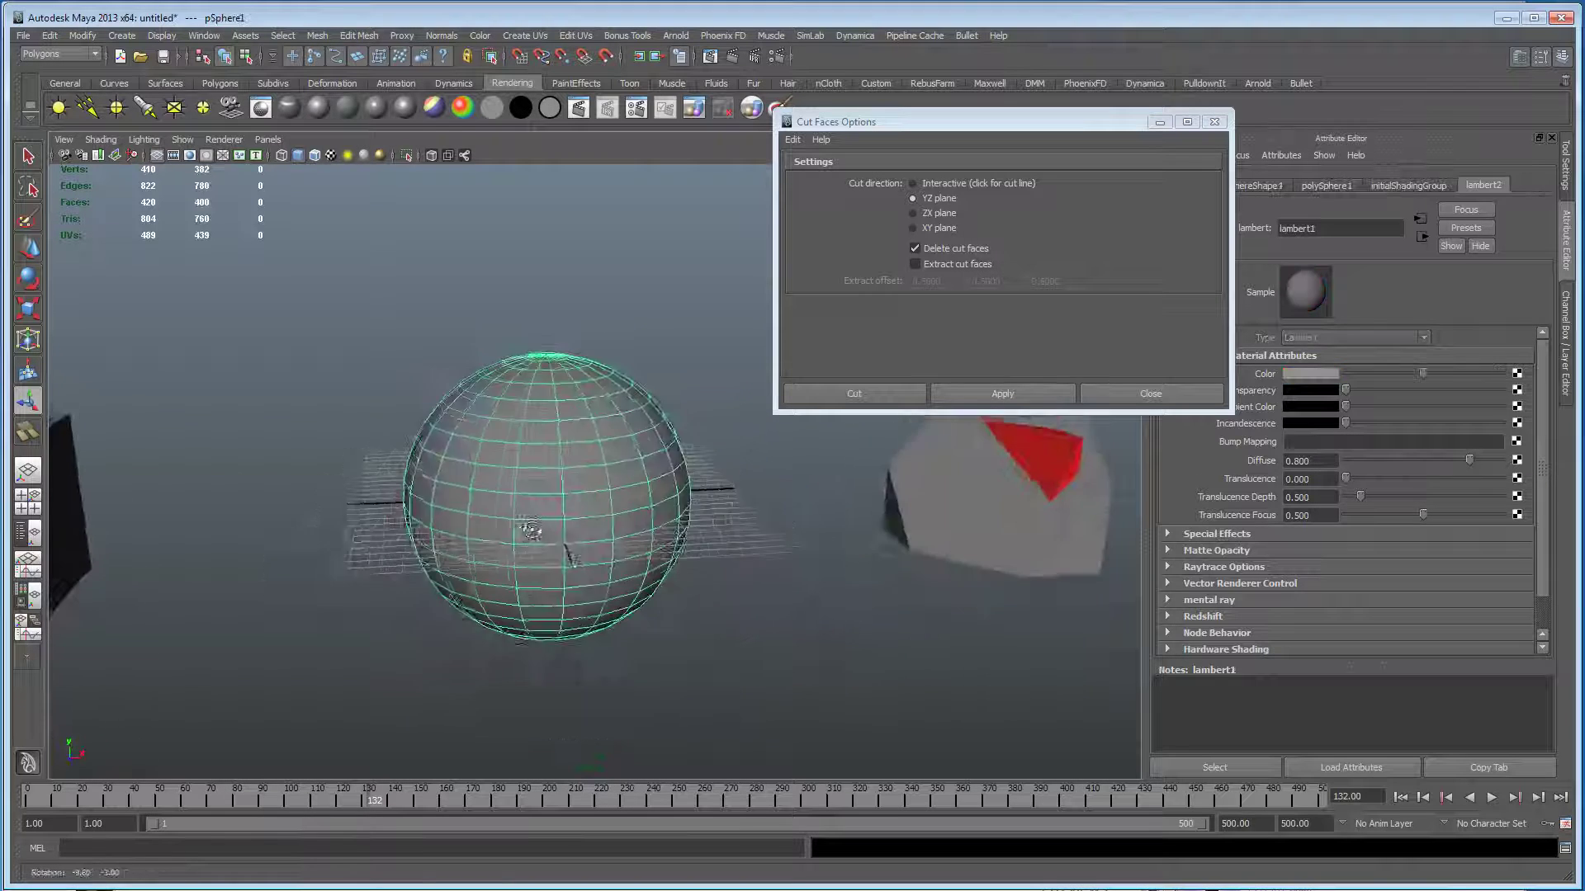
alt+right_drag(532, 532, 690, 541)
alt+drag(690, 541, 691, 551)
alt+right_drag(691, 551, 628, 542)
alt+drag(629, 542, 619, 526)
alt+drag(644, 582, 682, 587)
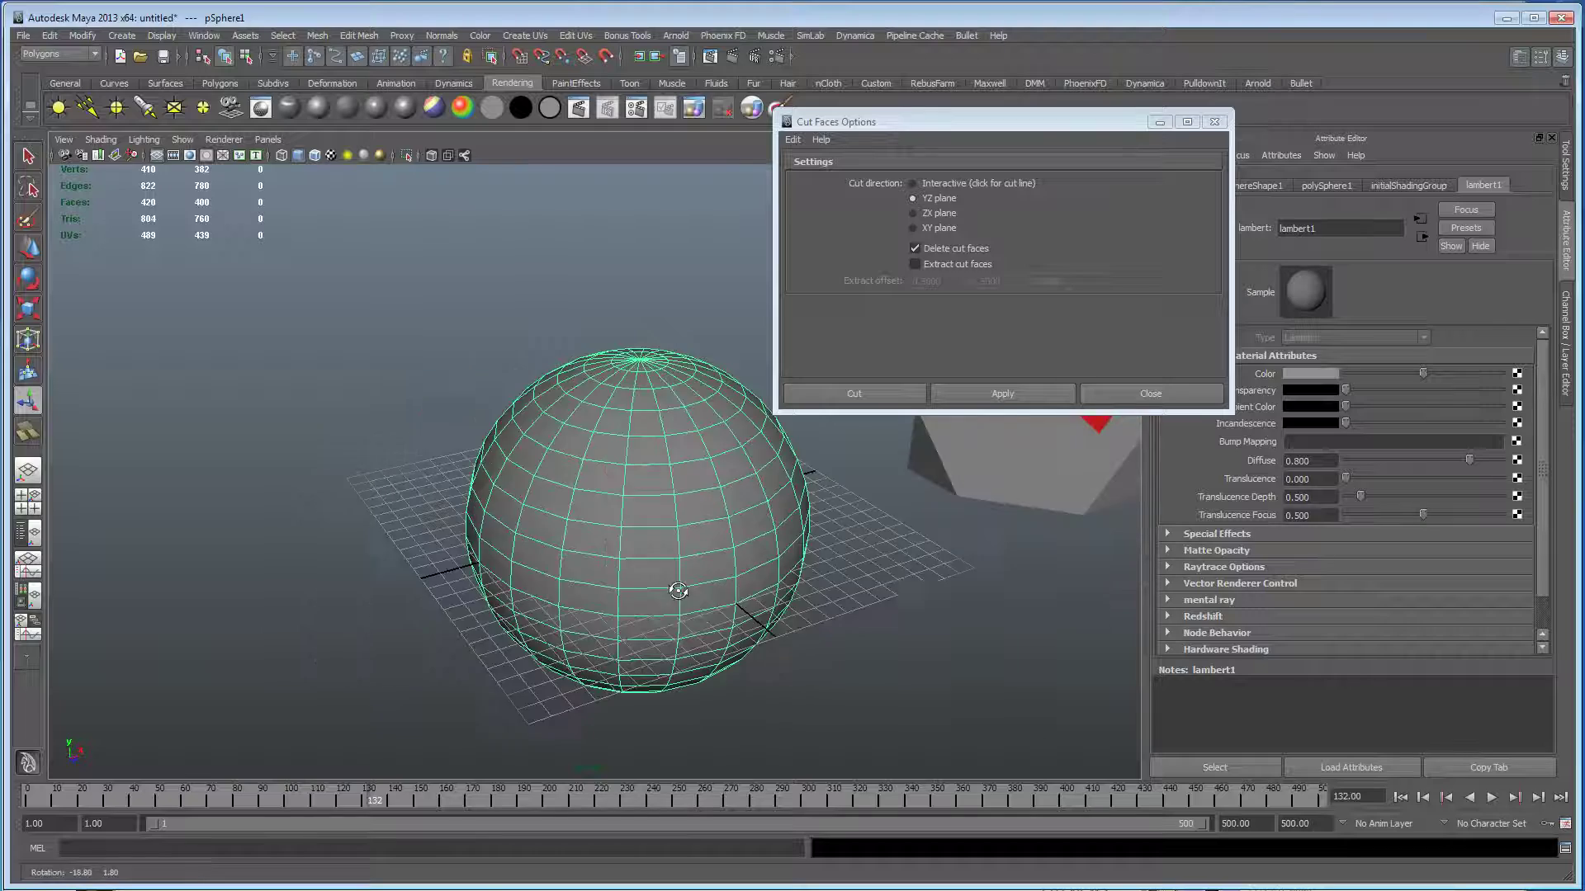
alt+middle_drag(682, 587, 591, 584)
alt+right_drag(591, 584, 693, 586)
mouse_move(693, 585)
alt+mouse_down()
mouse_move(715, 584)
mouse_move(683, 587)
alt+mouse_up()
alt+right_drag(682, 587, 625, 578)
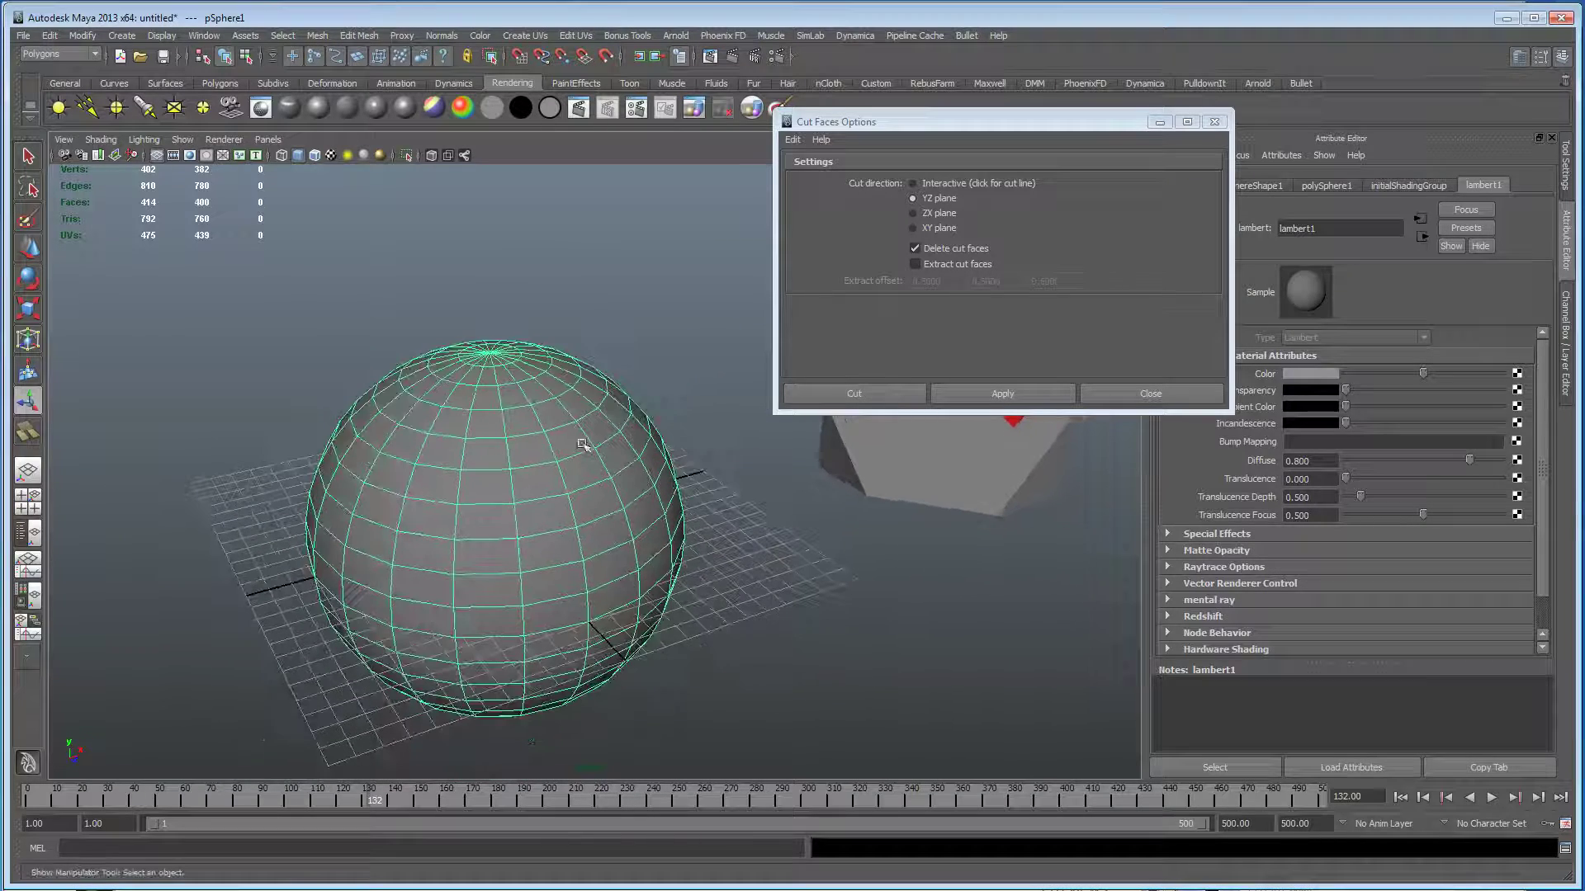
click(1000, 394)
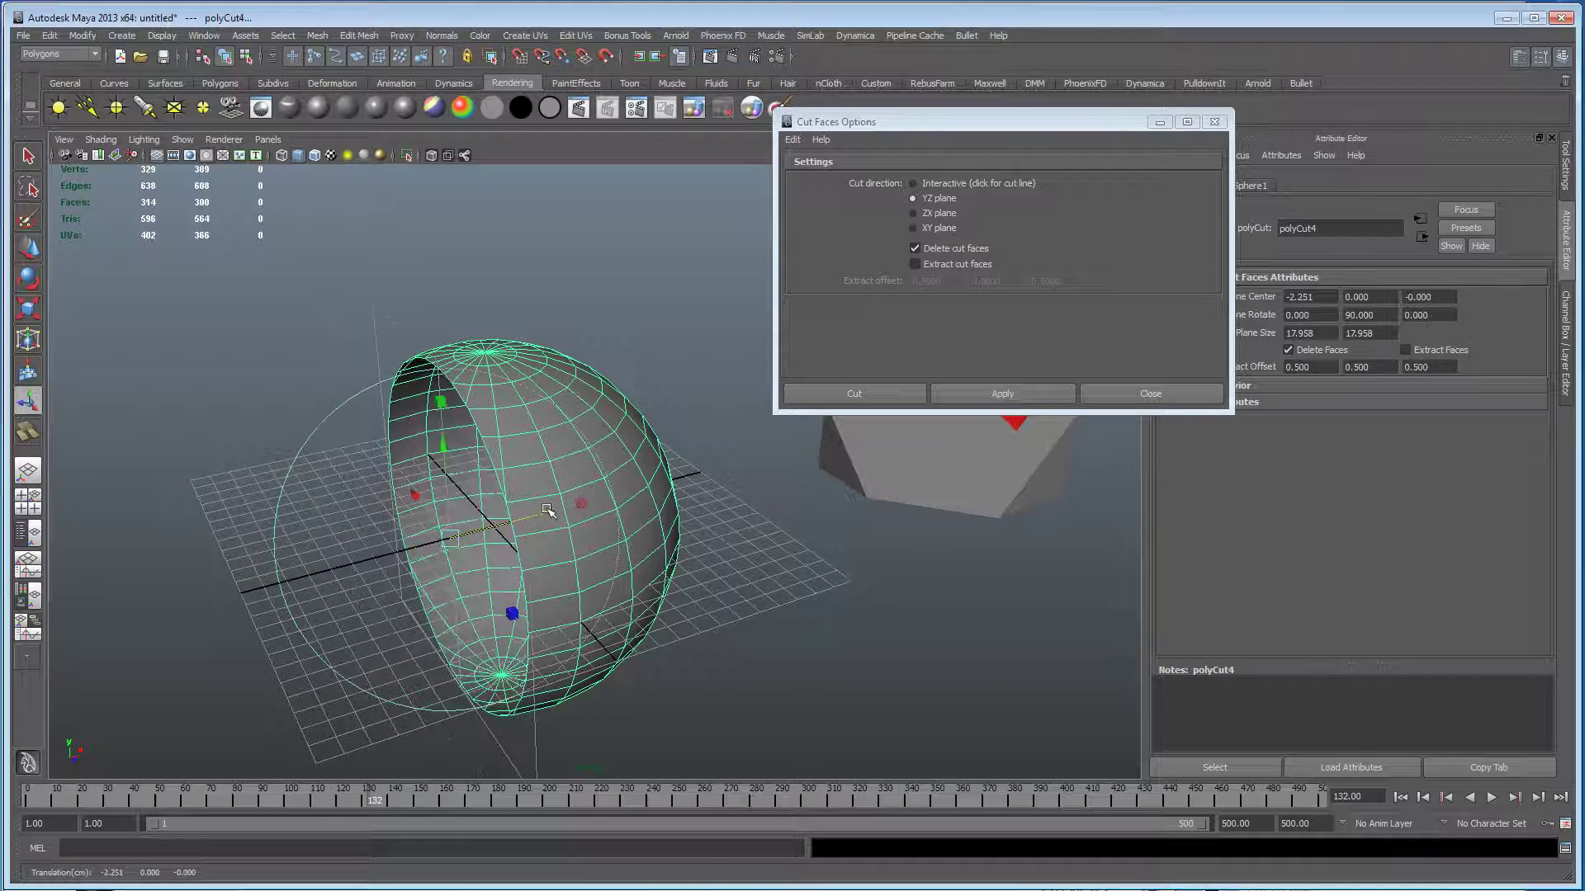
key(ctrl+z)
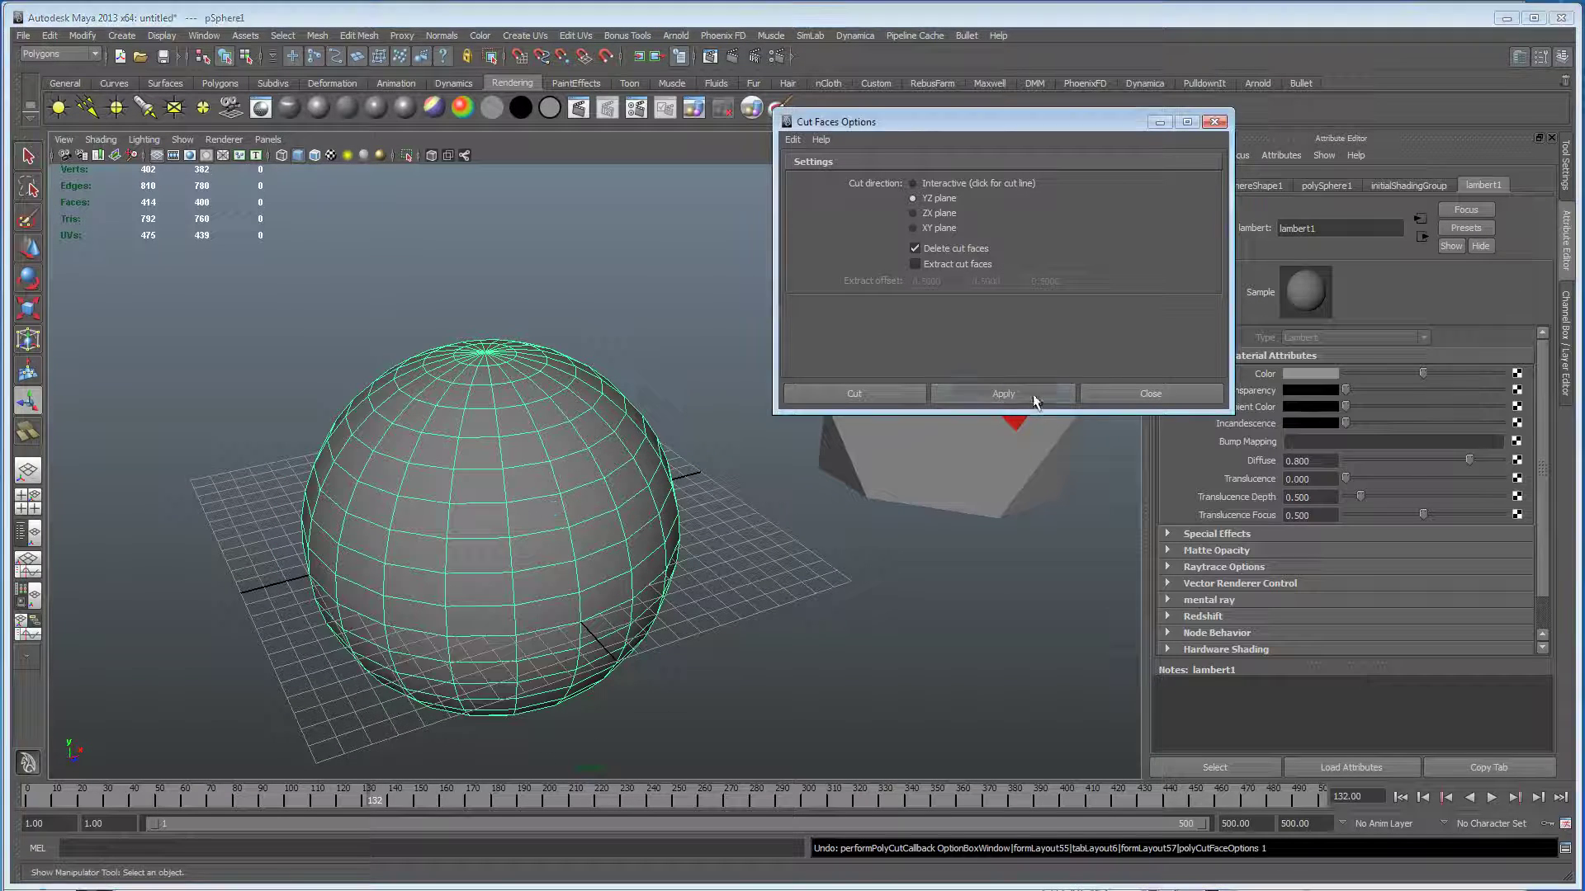
click(1002, 394)
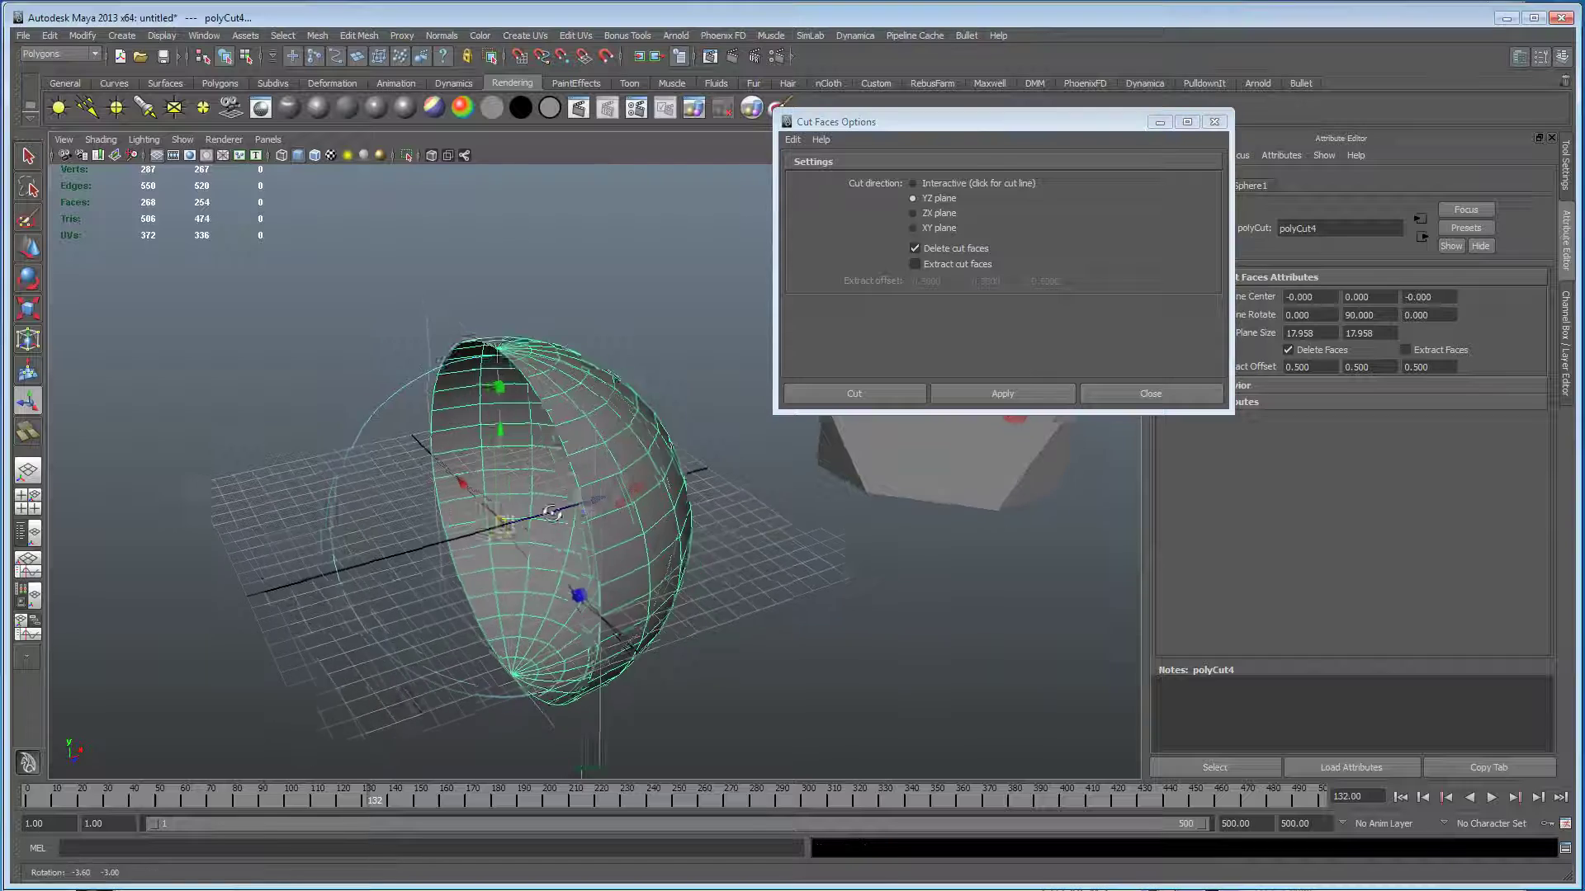
Close the halved sphere's open side with Fill Hole and nudge its cut plane to about X 0.04.
click(316, 35)
click(336, 299)
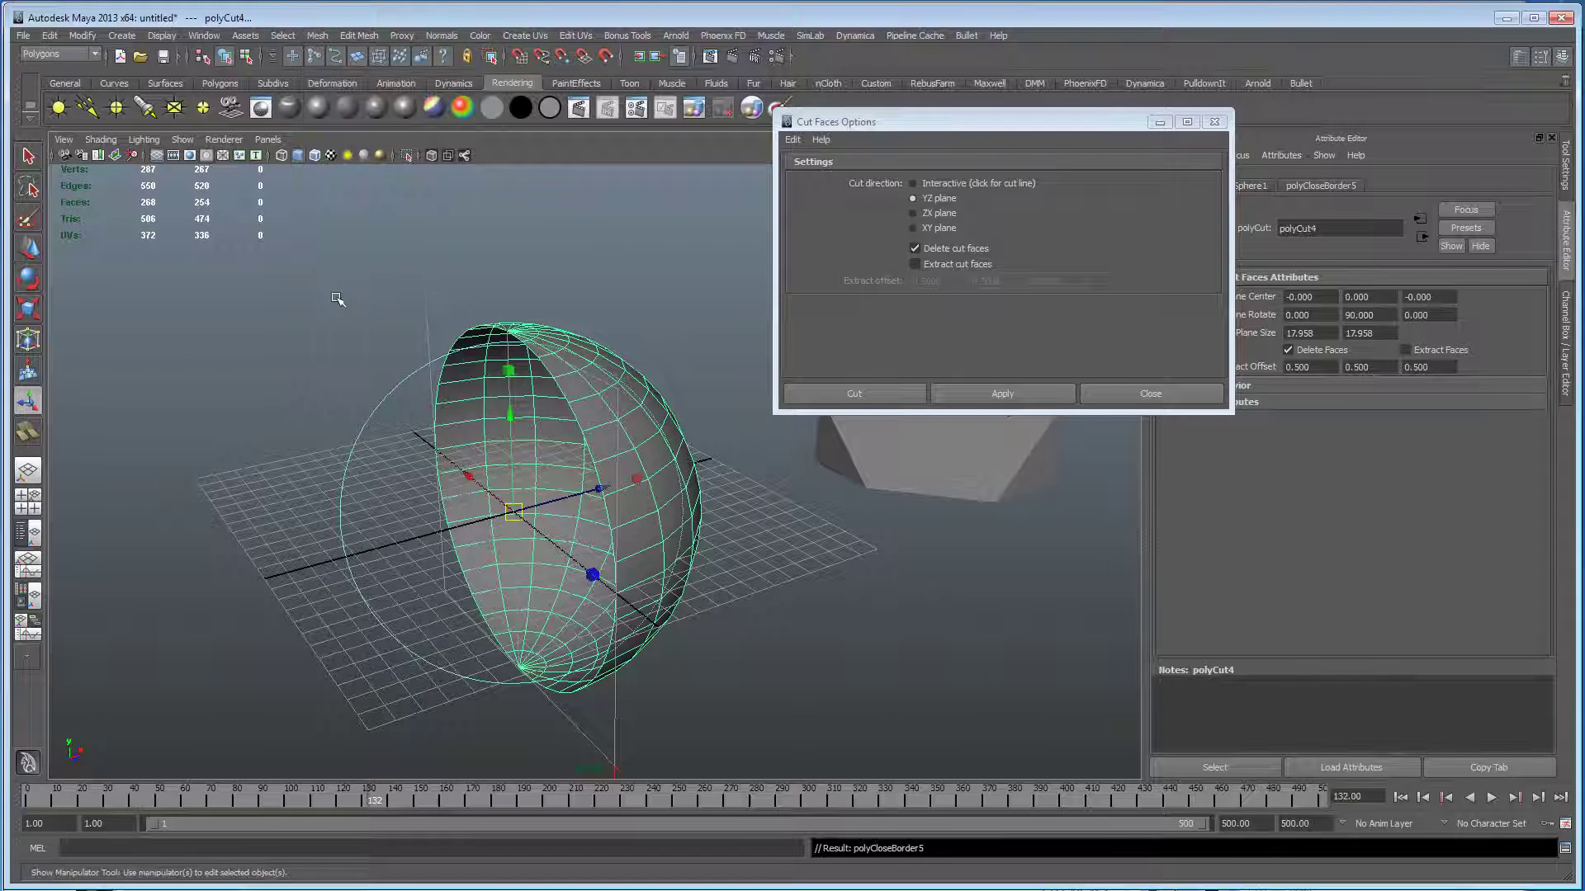
alt+drag(502, 504, 584, 538)
alt+right_drag(533, 538, 720, 534)
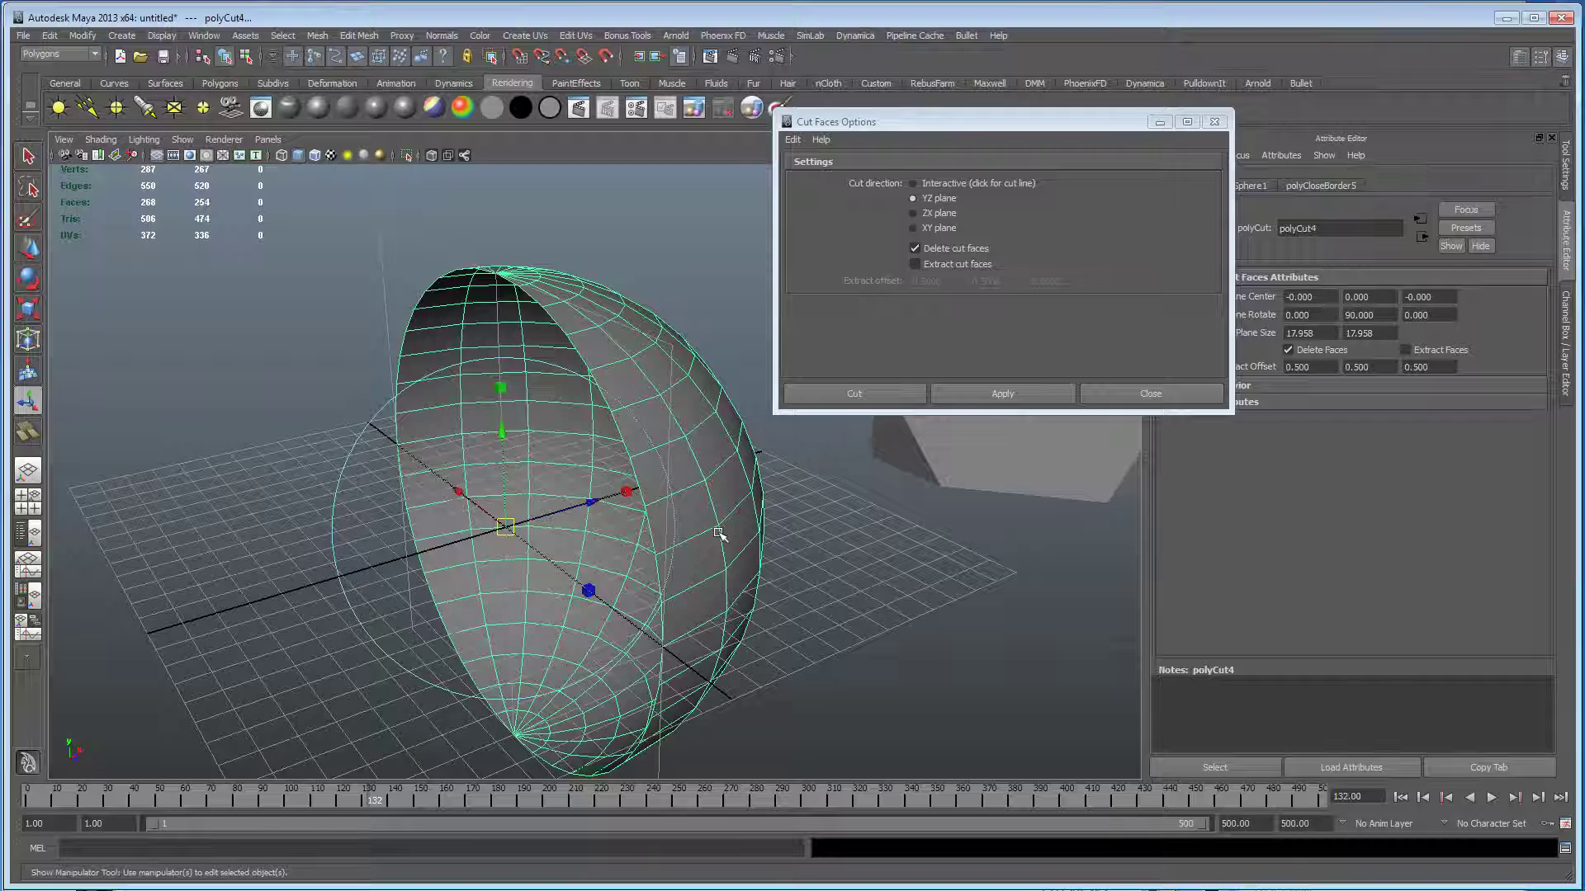
alt+drag(831, 525, 701, 525)
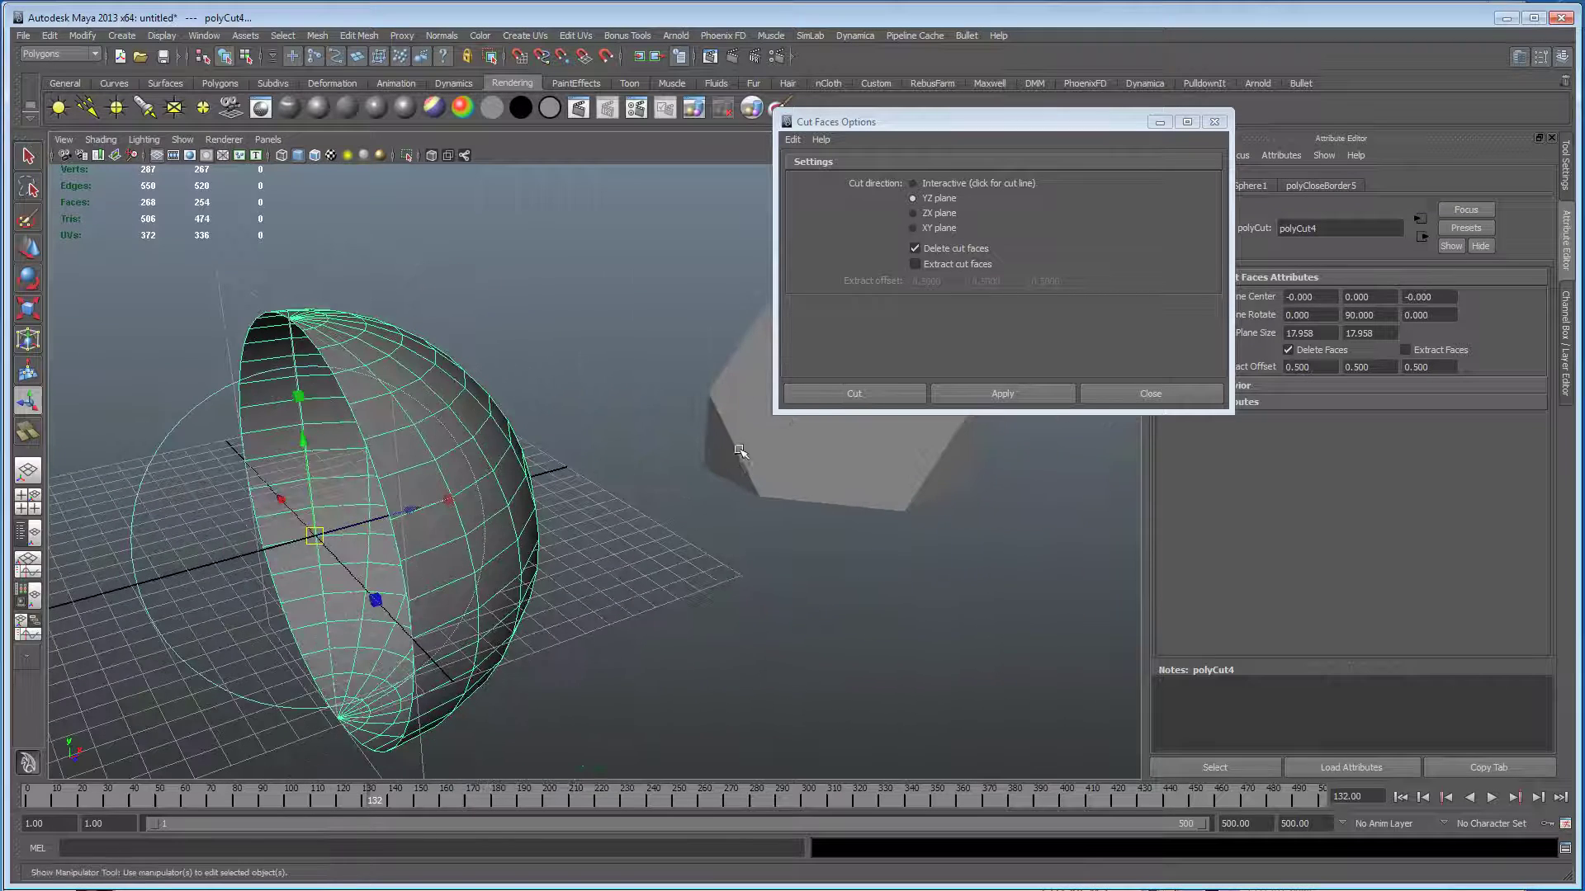
alt+drag(607, 552, 703, 549)
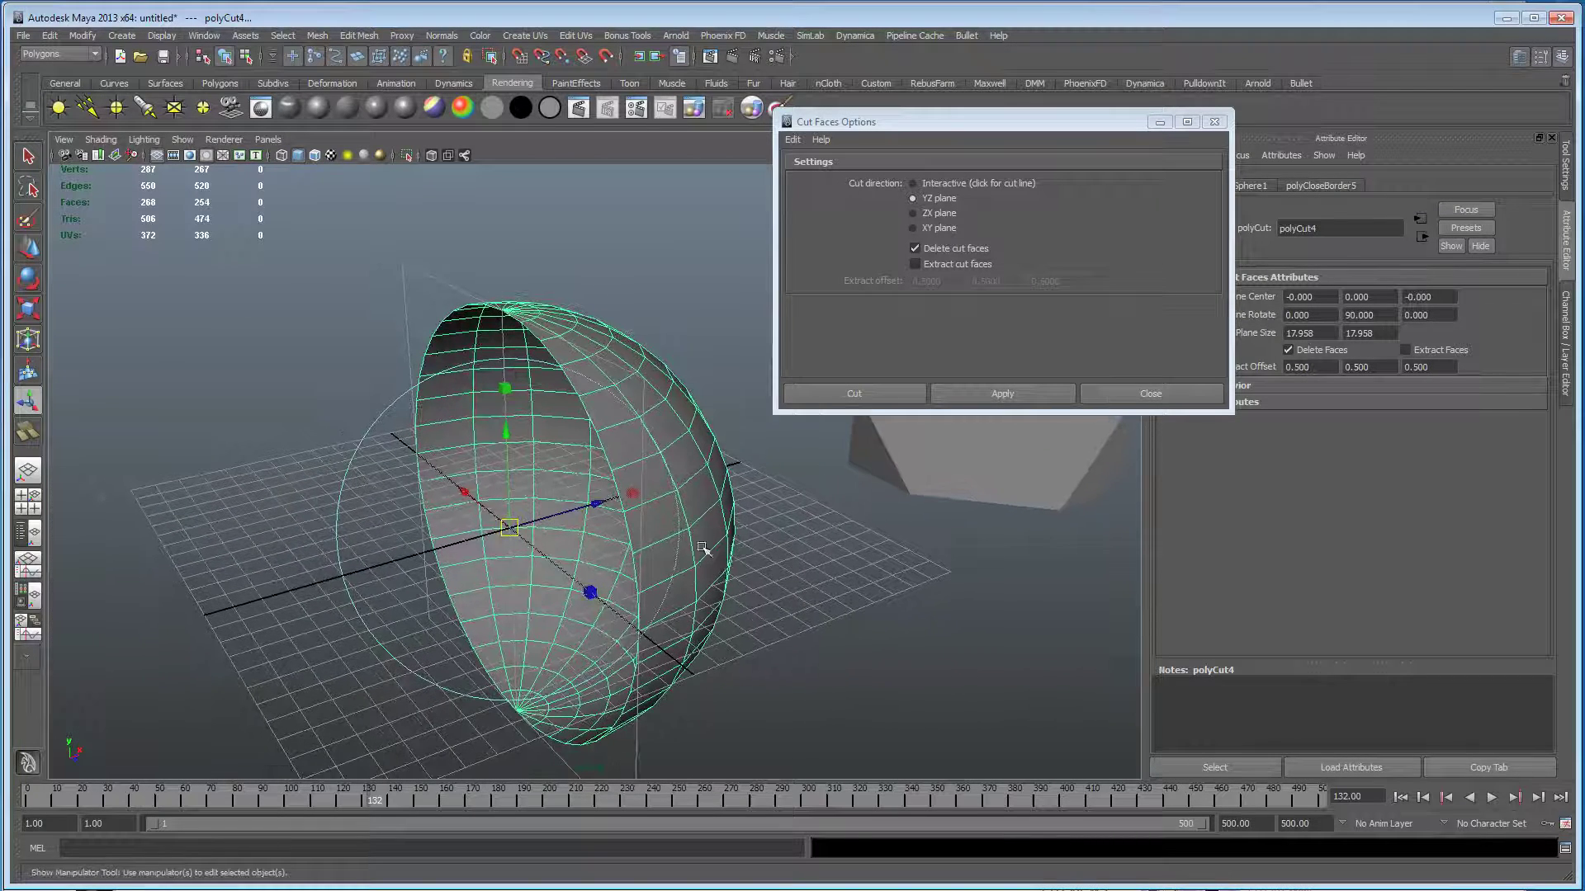
click(596, 504)
drag(598, 505, 525, 535)
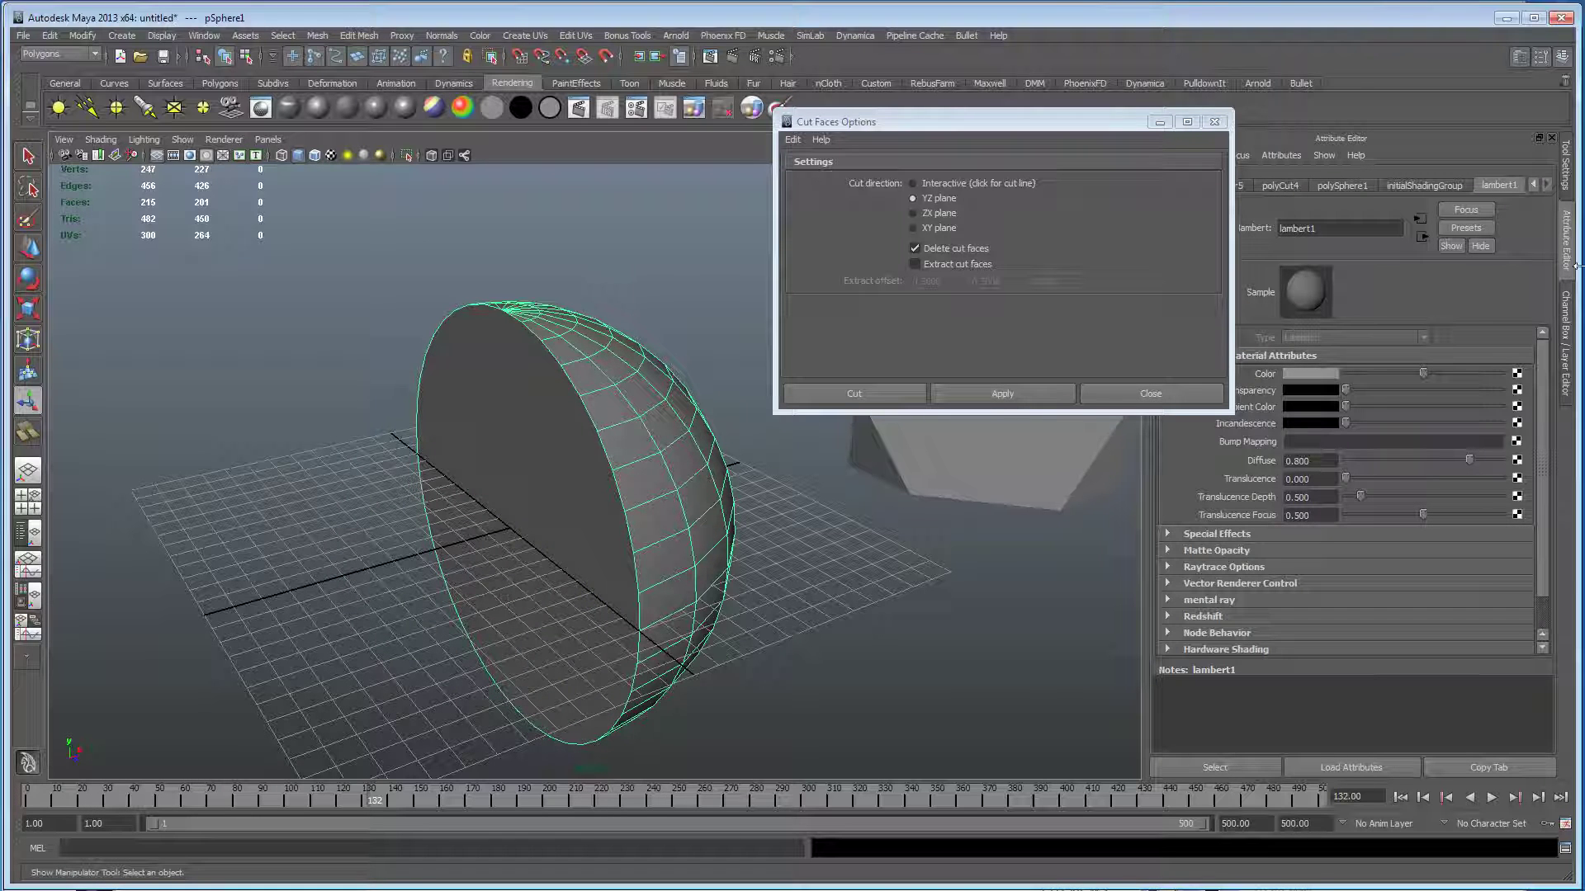
Activate the sphere's polyCut4 input and slide its cut plane along X to restore more of the sphere.
click(1566, 330)
scroll(1428, 417, down, 1)
click(1325, 453)
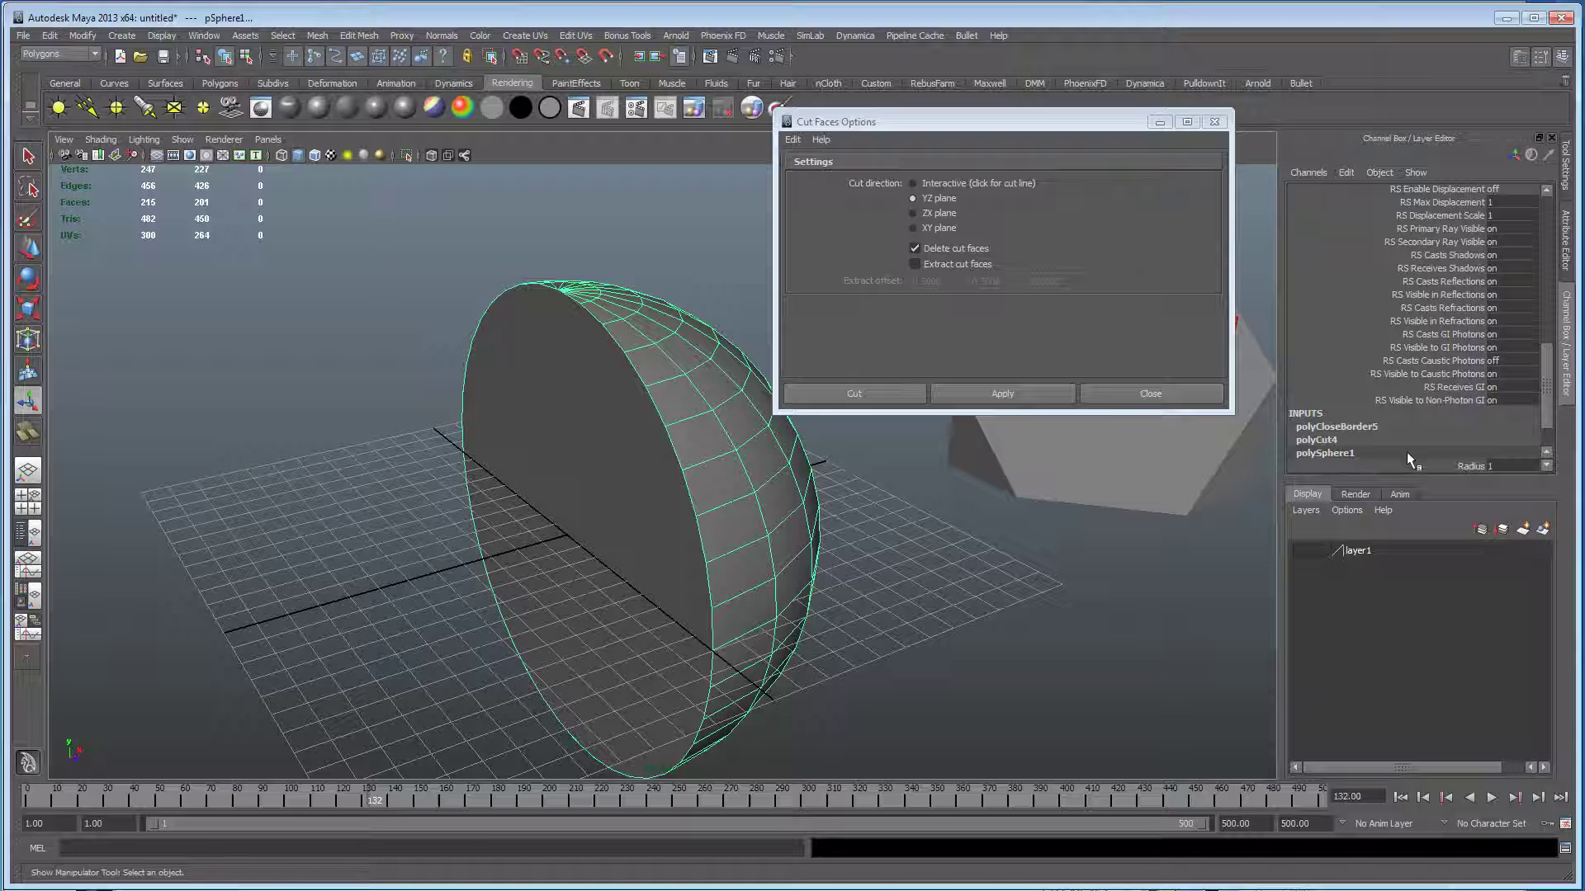
click(1361, 440)
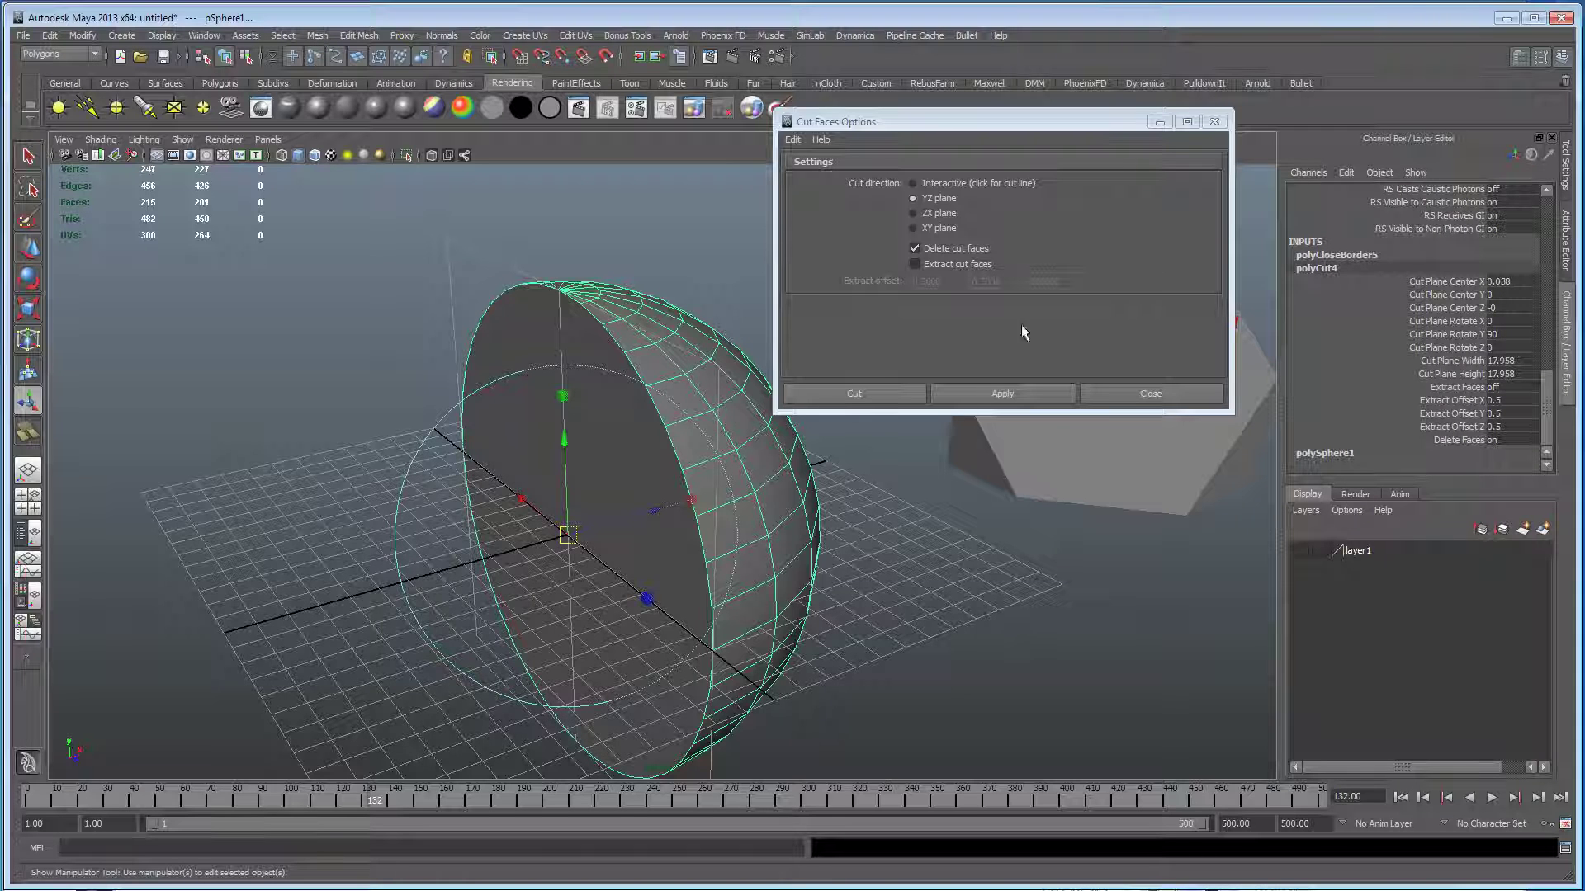
drag(656, 514, 601, 520)
Smooth the uncut cube on the sphere's other side three times to round it into a ball.
alt+right_drag(601, 520, 305, 517)
alt+middle_drag(306, 517, 587, 487)
alt+drag(587, 488, 753, 487)
click(460, 548)
alt+drag(460, 548, 627, 584)
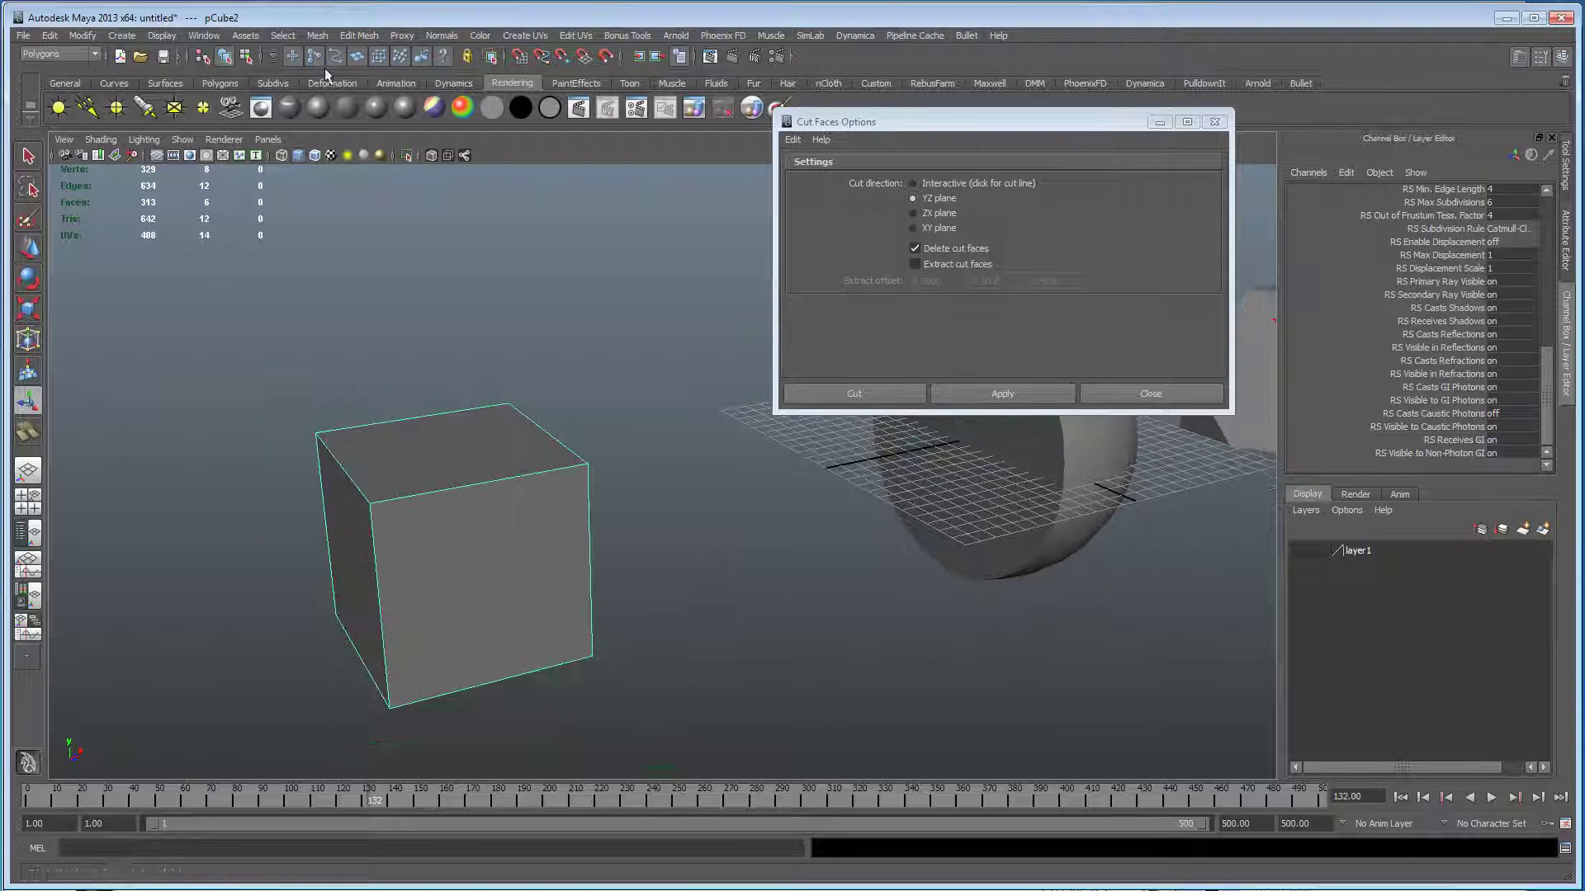
click(318, 35)
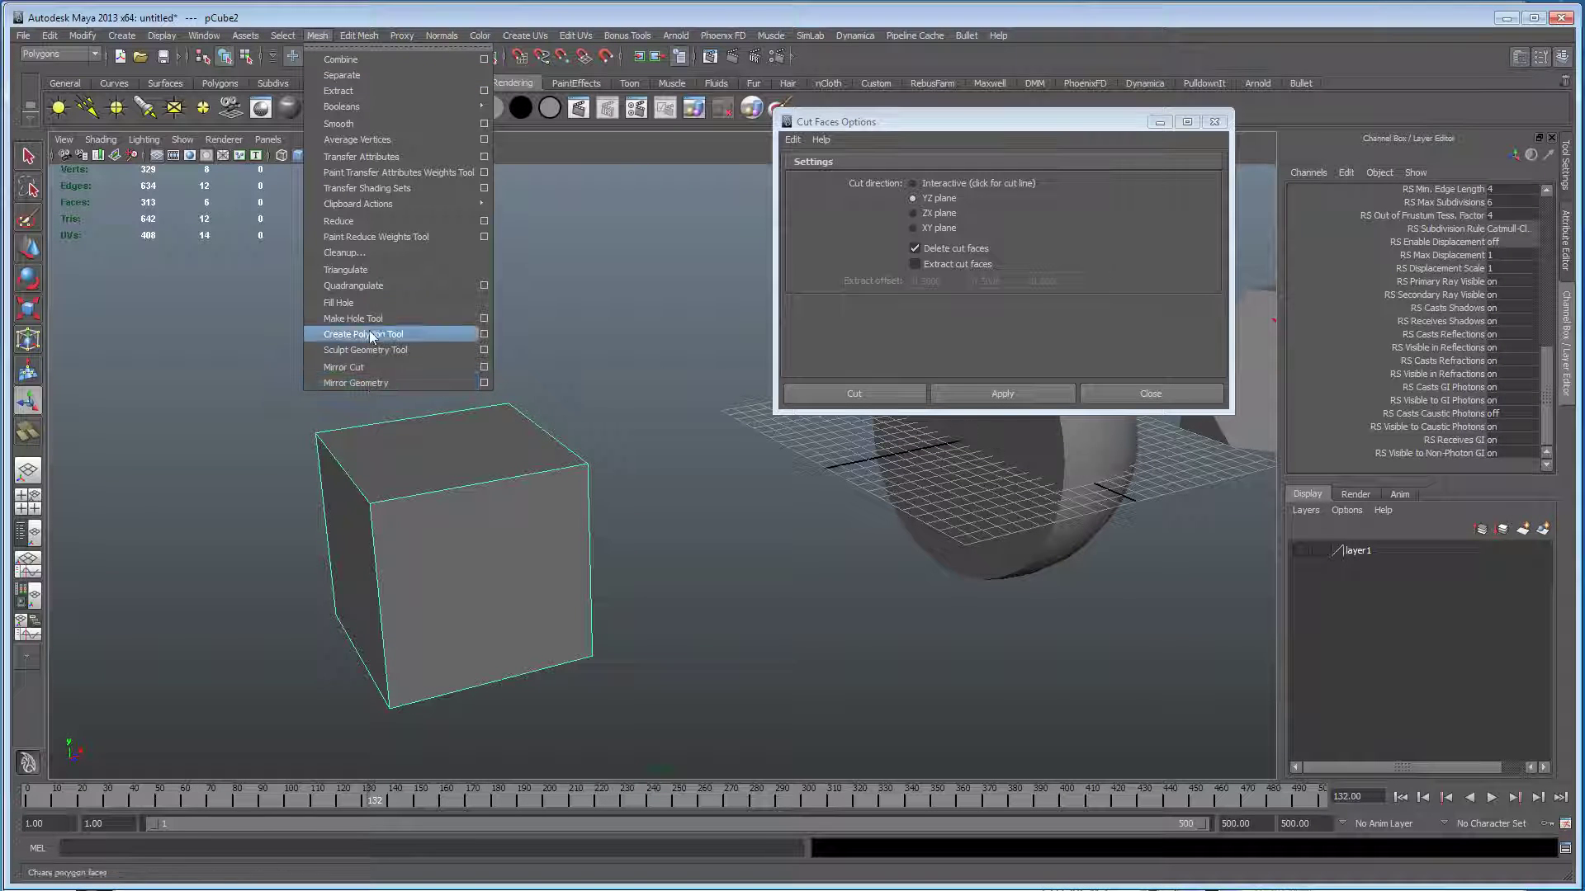
click(375, 123)
key(g)
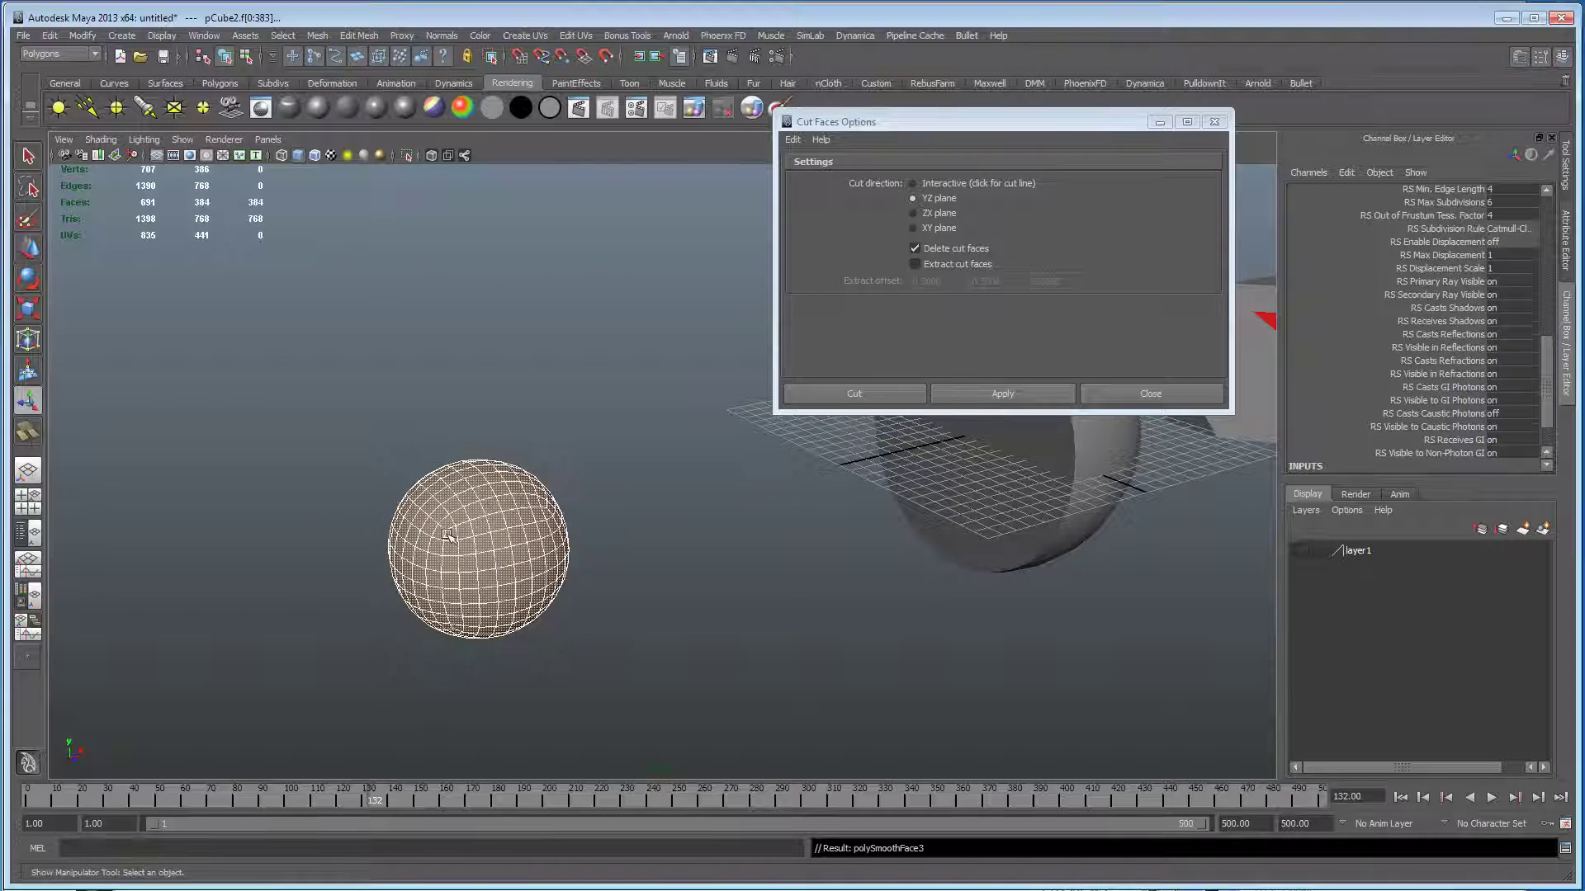
Scale up the faces of the smoothed cube and select it as an object.
key(r)
drag(461, 549, 838, 565)
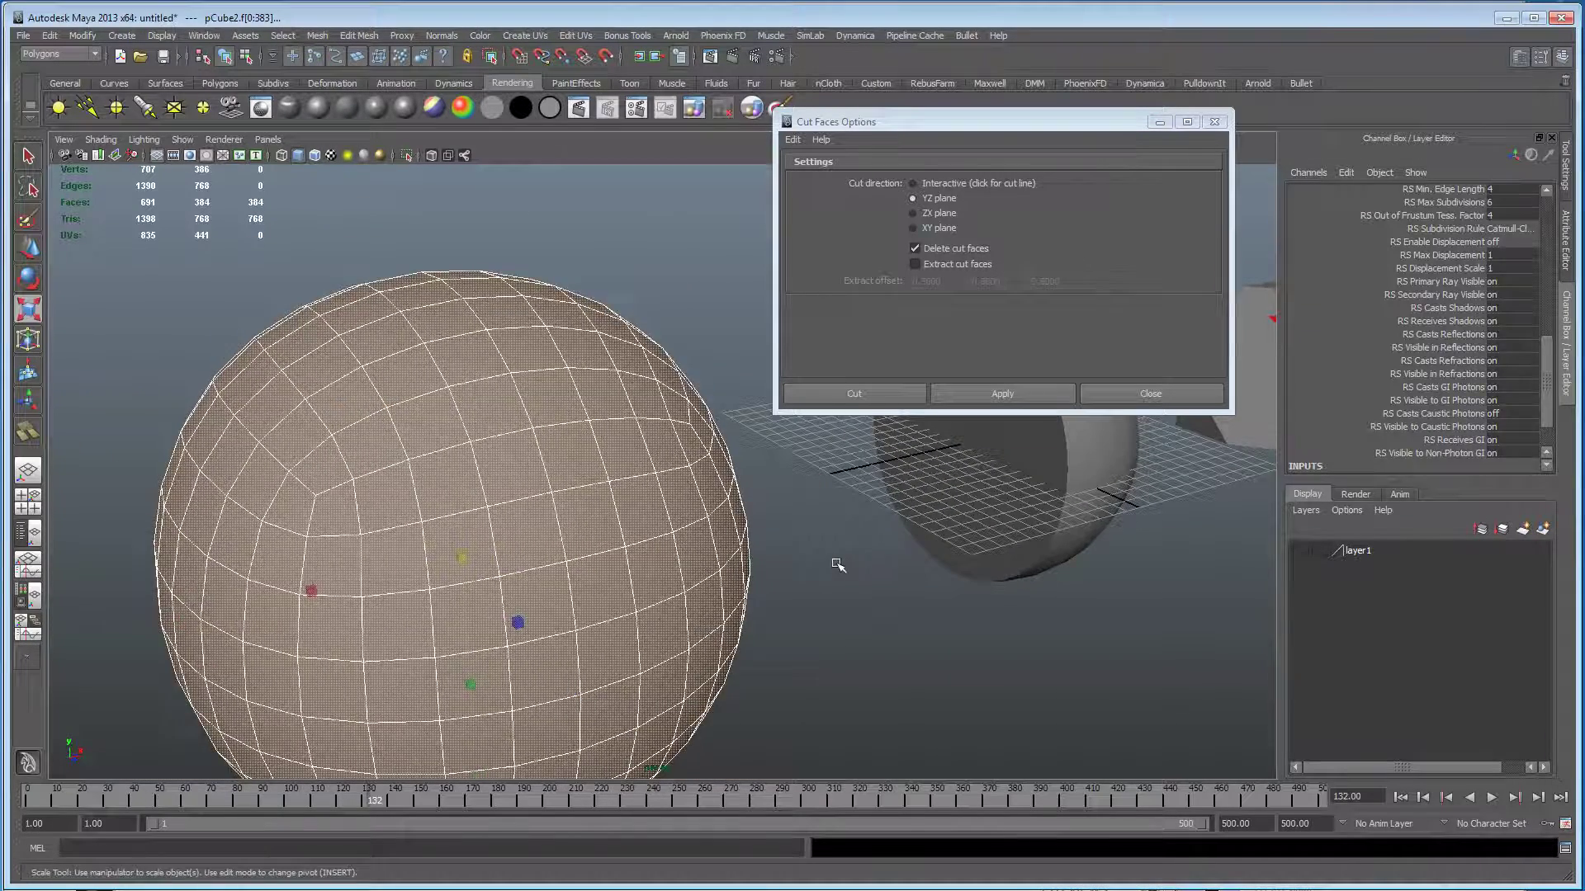
click(838, 564)
click(594, 539)
alt+drag(594, 538, 596, 624)
key(r)
Cut the smoothed cube along the YZ plane with cut faces deleted and cap it with Fill Hole.
click(996, 402)
click(319, 36)
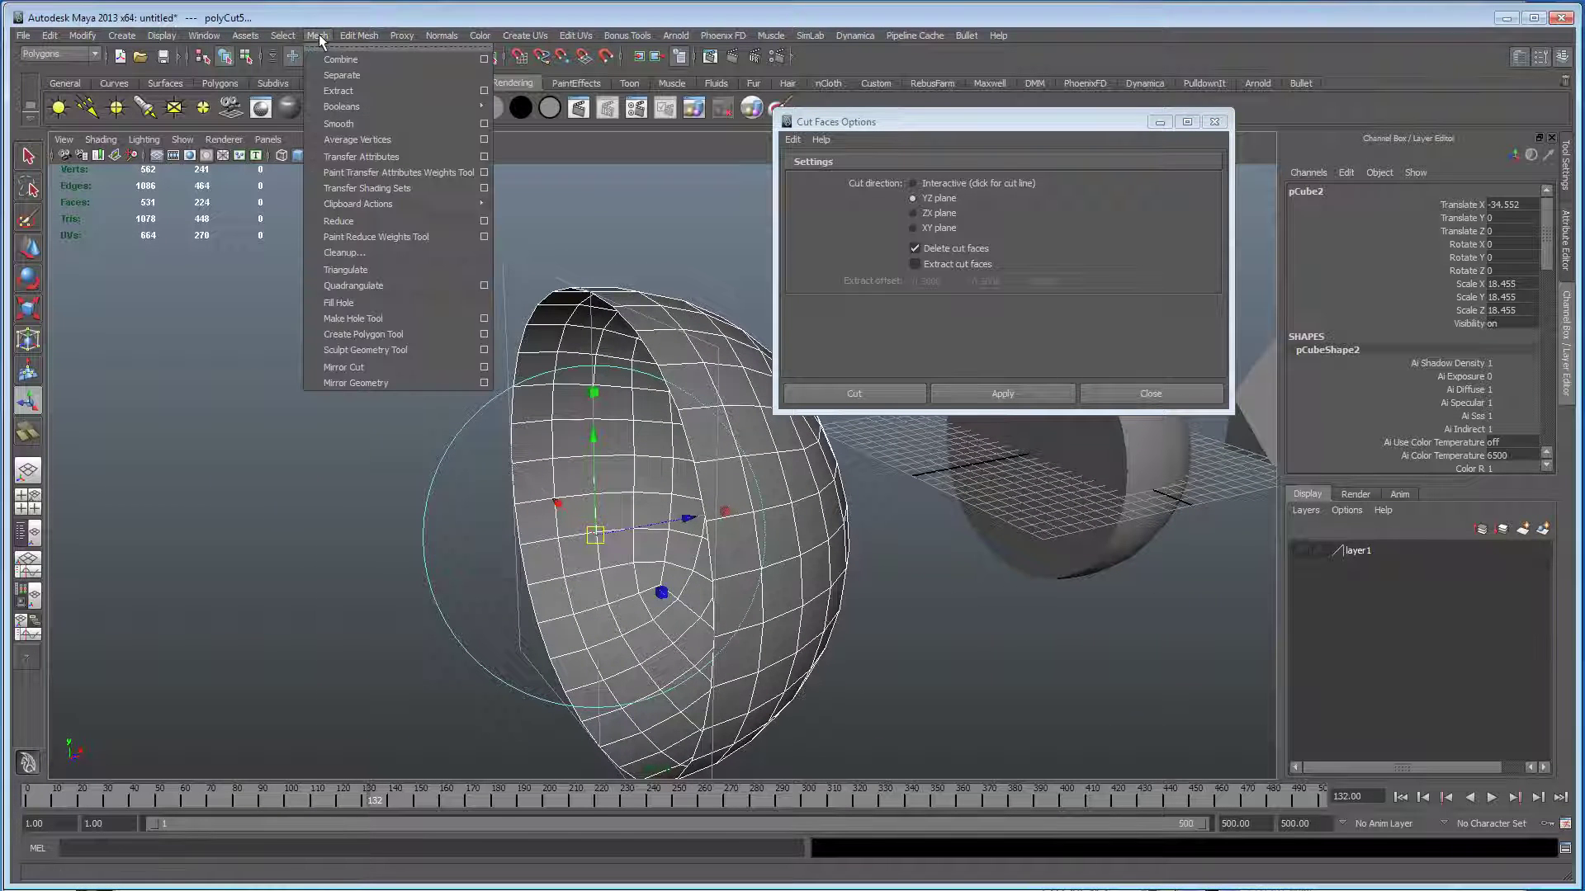
click(362, 295)
alt+drag(485, 456, 667, 508)
alt+drag(434, 490, 643, 502)
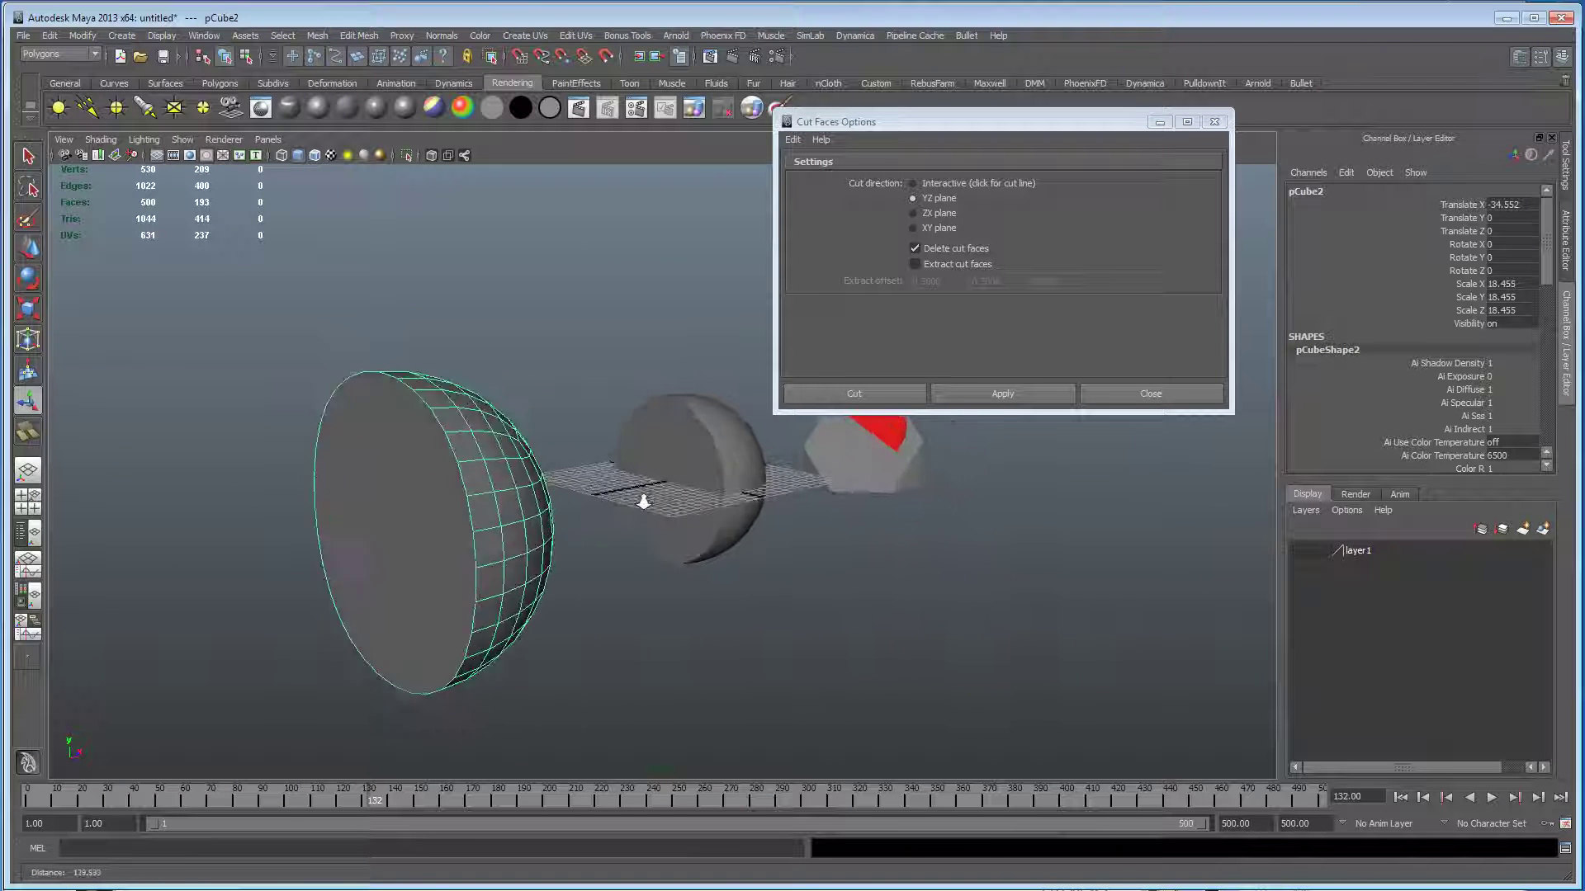
Move the capped sphere along X to about -35.5, inside the larger capped ball.
alt+right_drag(644, 502, 725, 512)
click(705, 466)
alt+drag(716, 484, 442, 501)
key(w)
alt+middle_drag(377, 506, 492, 484)
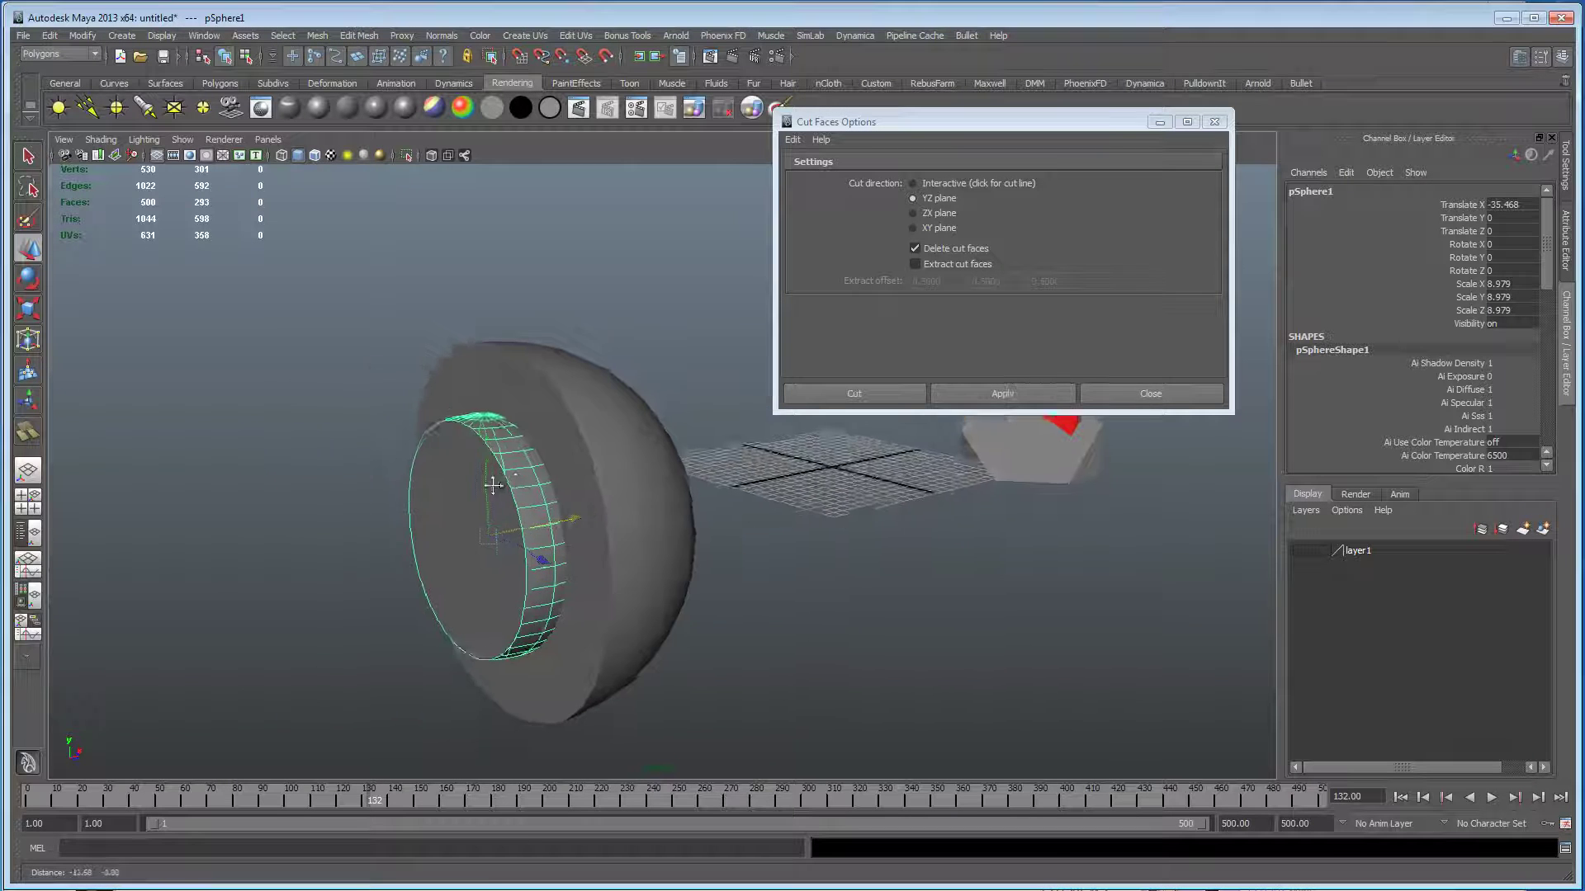
alt+right_drag(492, 485, 580, 508)
Scale the inner sphere uniformly to about 11.1 and adjust its position along X within the larger ball.
key(r)
drag(460, 558, 510, 543)
alt+middle_drag(510, 543, 582, 538)
alt+right_drag(582, 538, 661, 545)
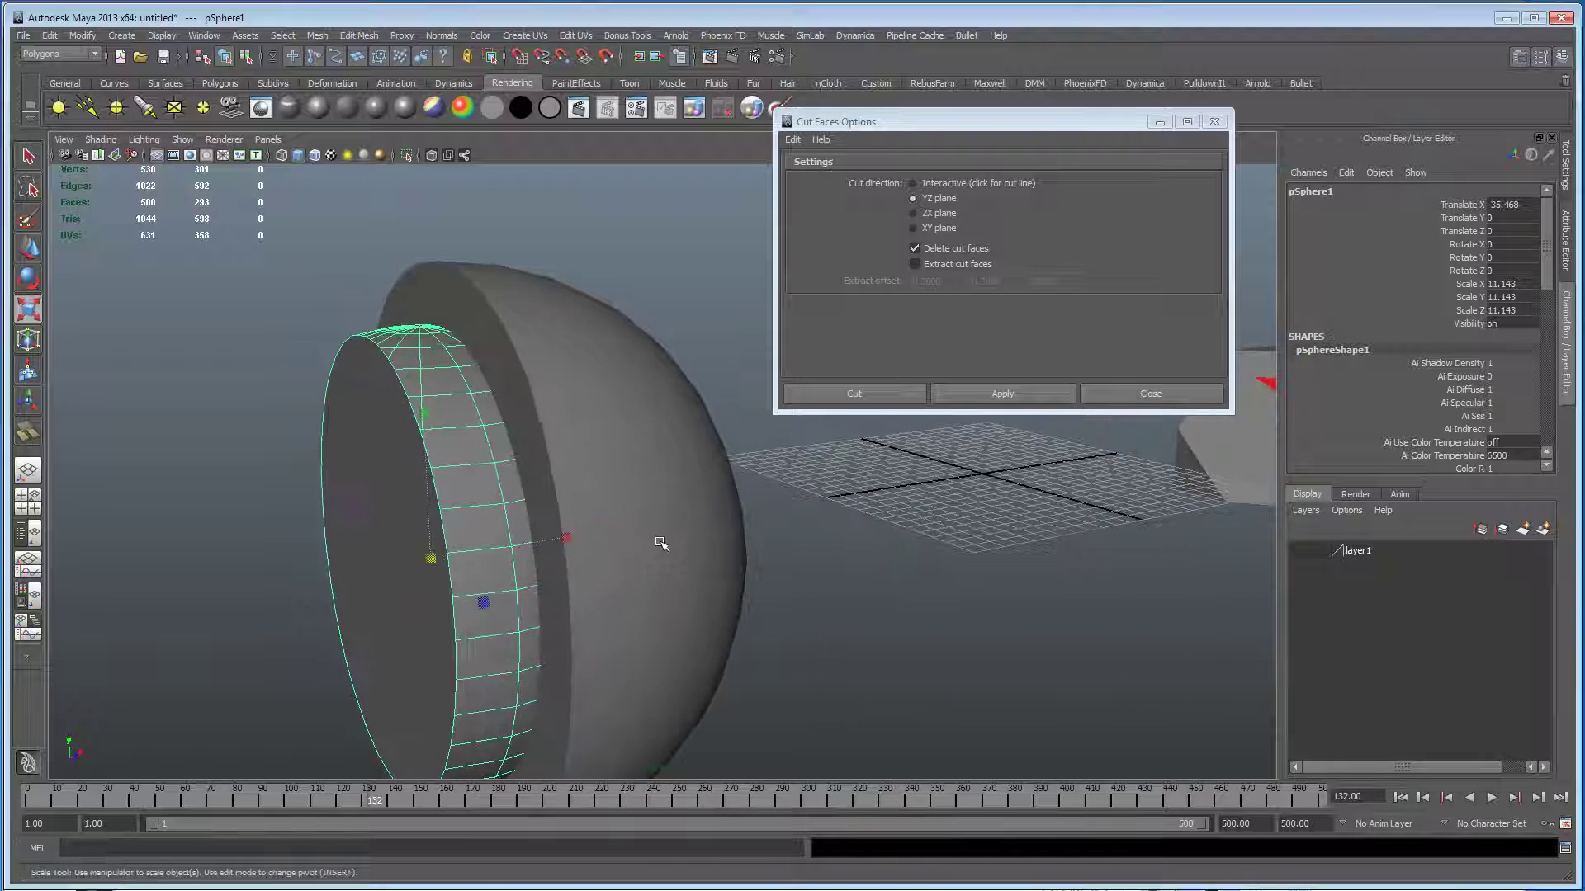
key(w)
mouse_move(533, 545)
mouse_down()
mouse_move(551, 542)
mouse_move(514, 536)
mouse_up()
drag(1548, 281, 1547, 478)
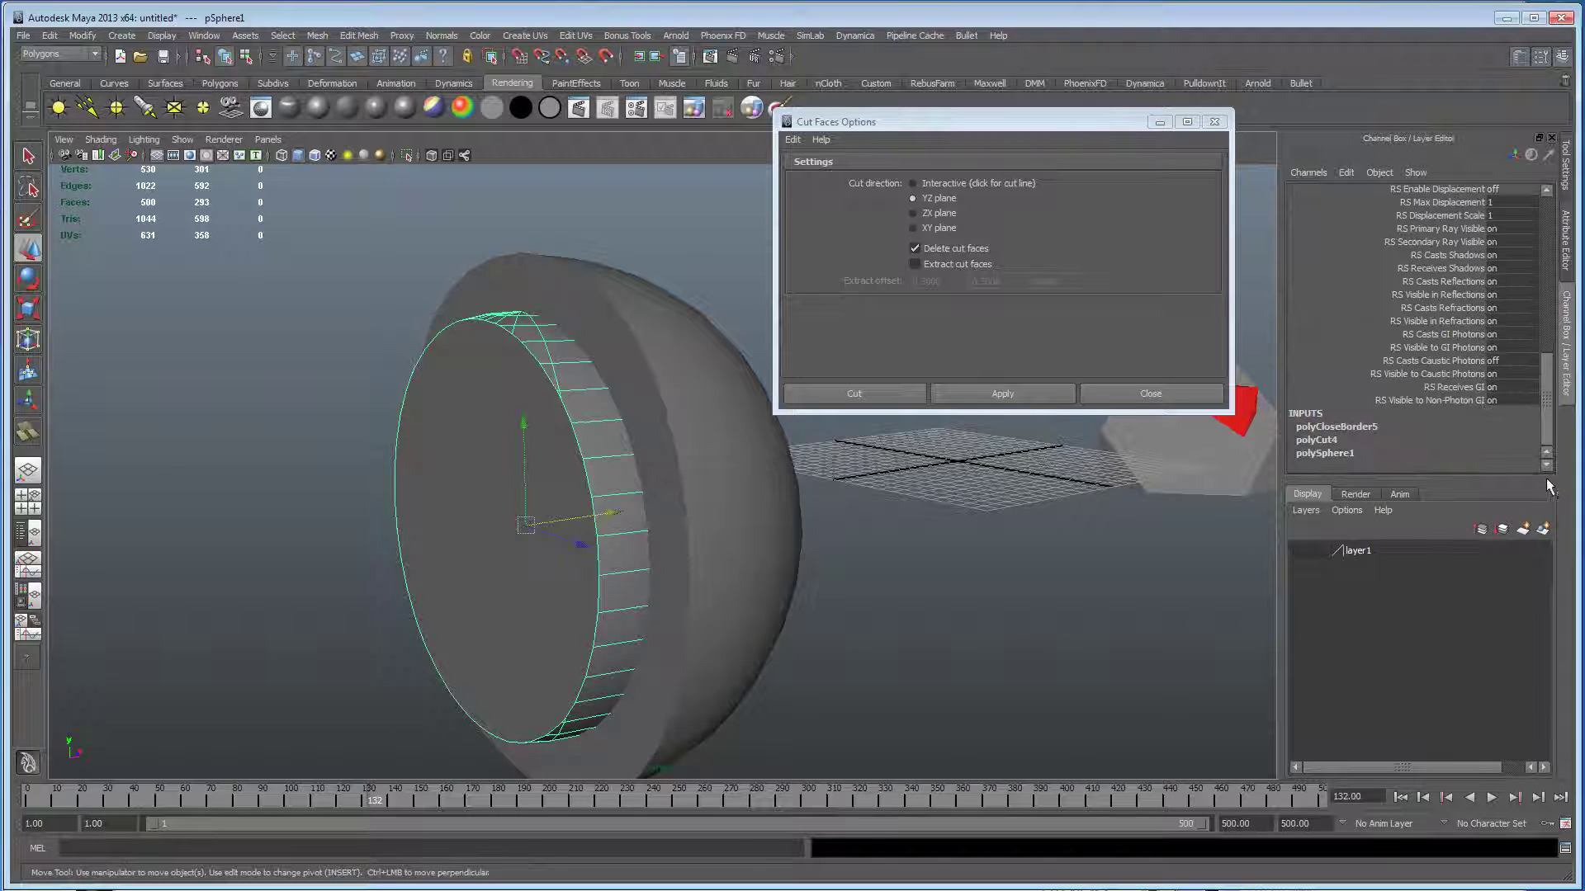
Open the inner sphere's polyCut4 input and move its cut plane along X to about -4.65.
click(1315, 441)
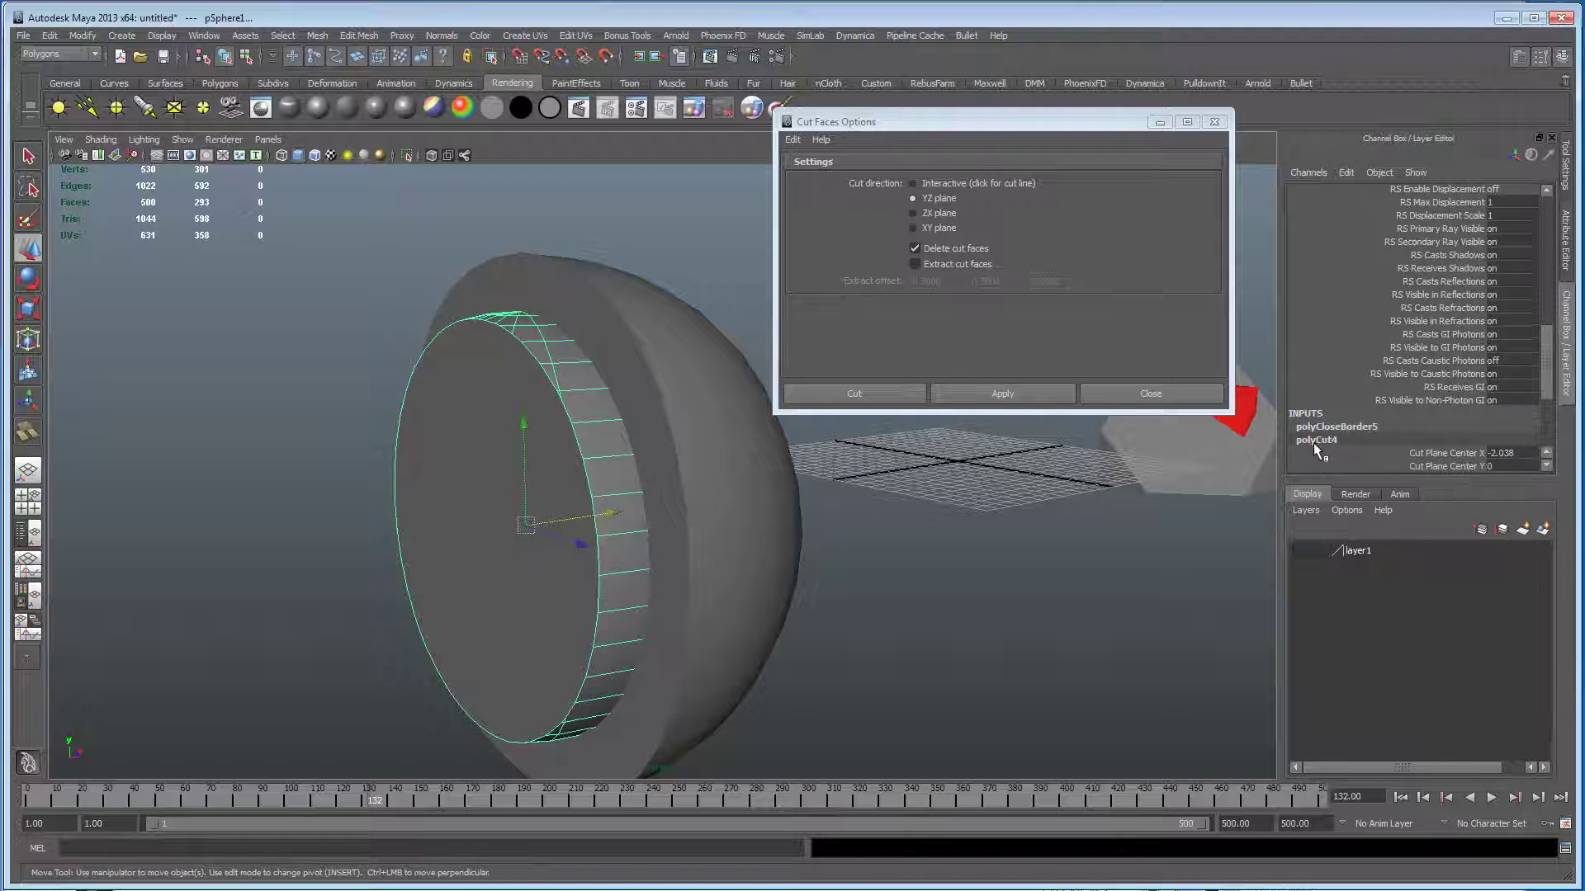
click(28, 401)
alt+drag(765, 498, 757, 501)
drag(1009, 466, 989, 489)
alt+drag(858, 510, 793, 520)
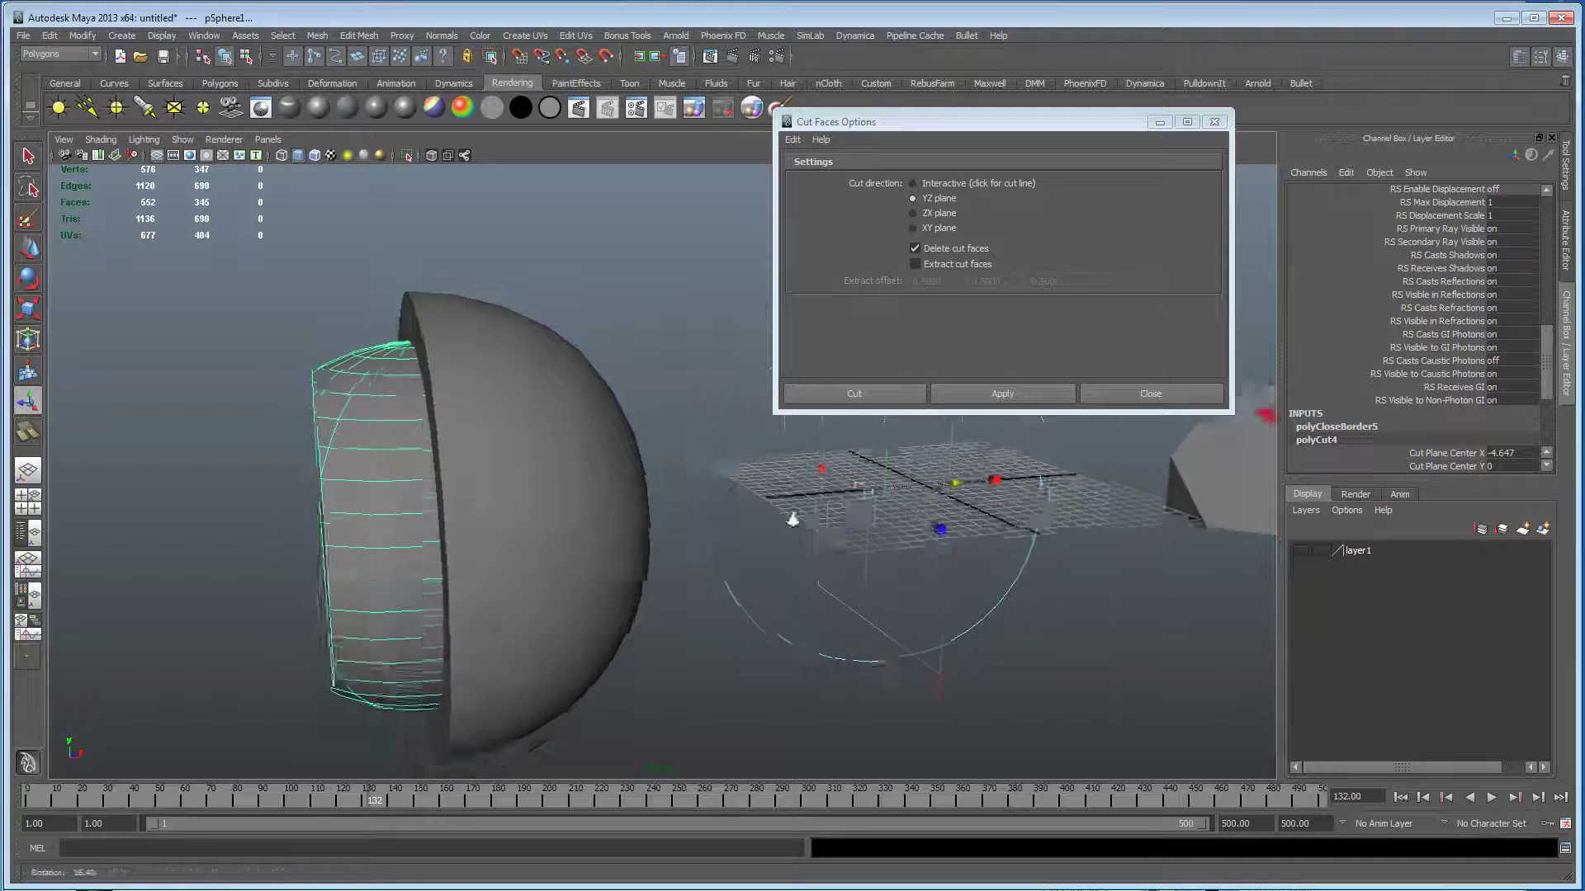
alt+right_drag(792, 520, 761, 493)
alt+drag(586, 523, 575, 553)
Show layer1, delete the nested capped spheres and select the head model.
click(1299, 551)
shift+click(550, 460)
key(Delete)
click(640, 551)
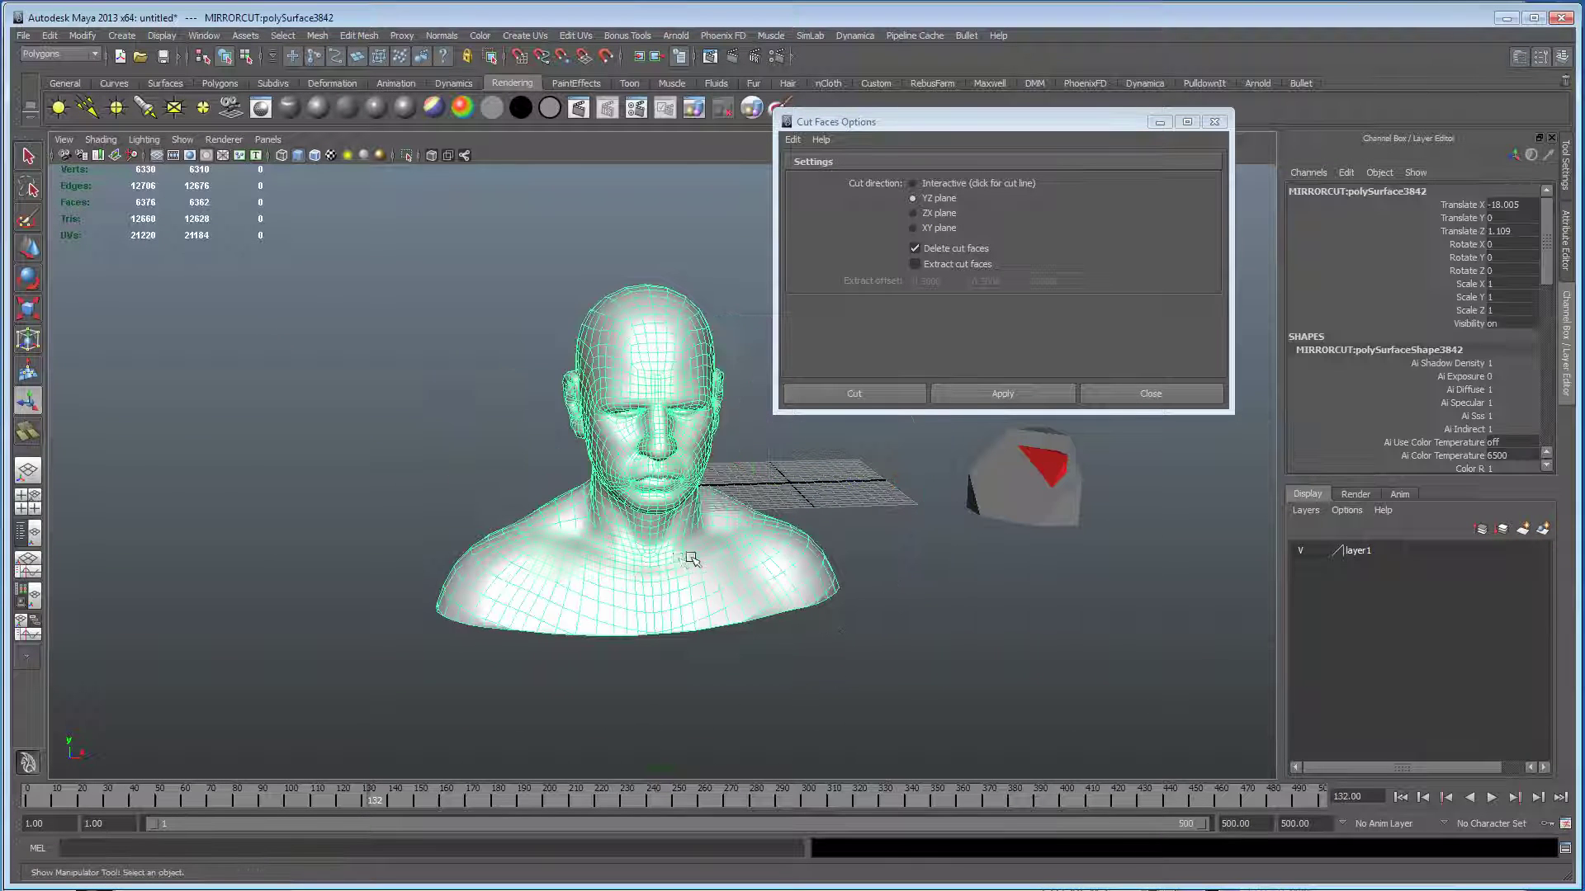
Examine the head and shoulders mesh from the front and from both sides.
alt+drag(693, 557, 577, 554)
alt+right_drag(578, 555, 870, 553)
alt+drag(528, 556, 652, 555)
alt+right_drag(655, 554, 512, 548)
alt+drag(513, 548, 477, 567)
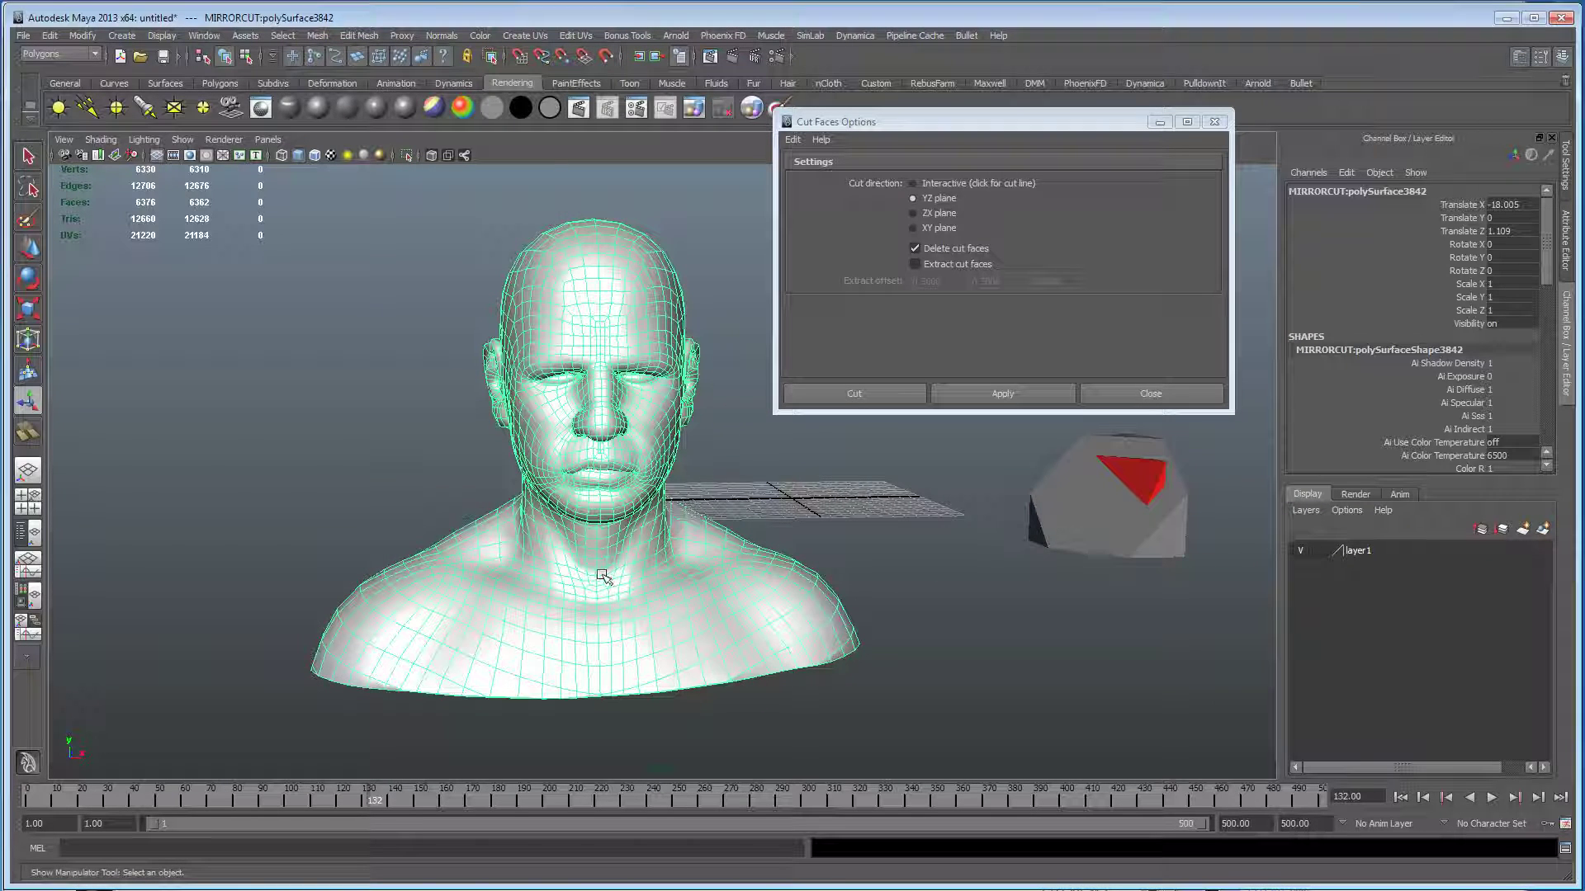
alt+drag(644, 565, 726, 565)
alt+right_drag(726, 564, 882, 568)
alt+drag(884, 570, 744, 574)
alt+right_drag(743, 574, 452, 548)
alt+drag(452, 548, 621, 557)
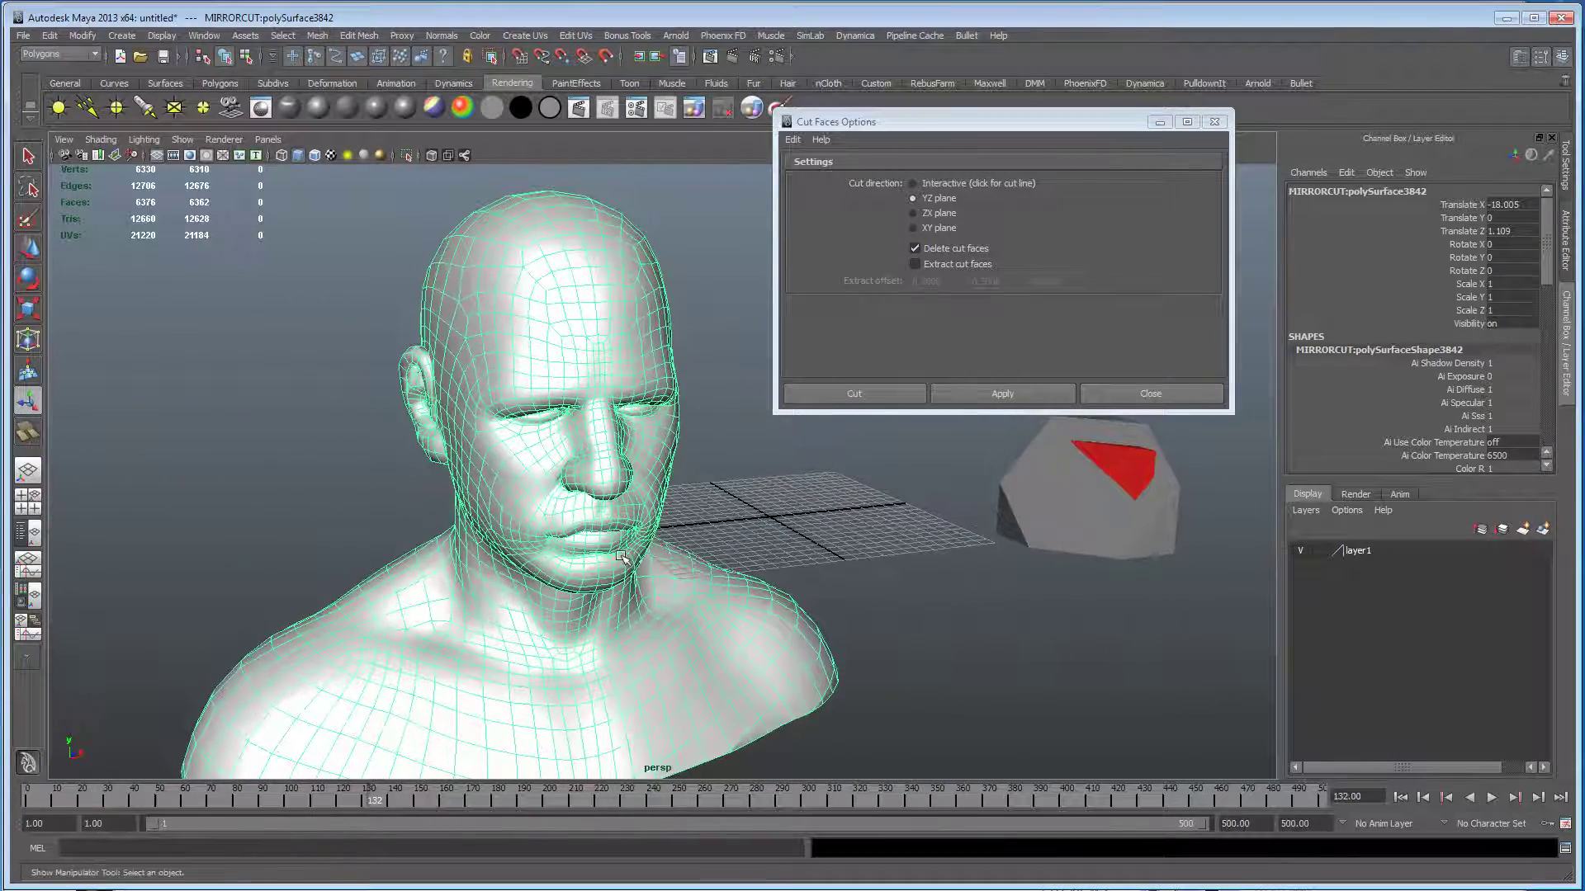
Cut the head along the YZ plane with cut faces deleted and rotate the cut plane to slice it horizontally.
click(1002, 394)
alt+drag(694, 513, 540, 493)
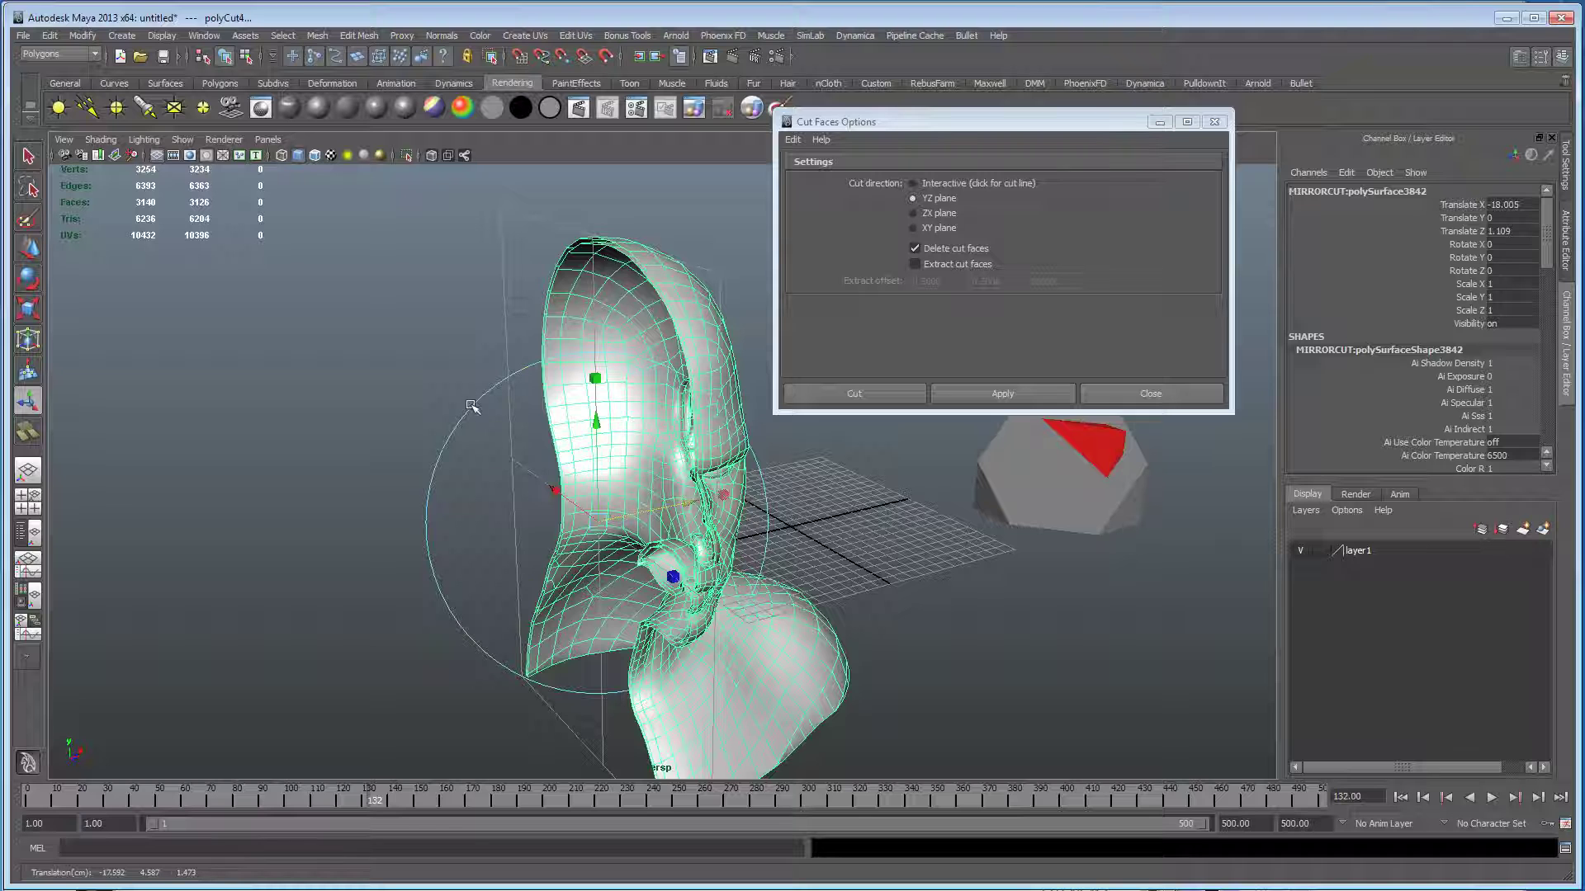
drag(500, 411, 489, 573)
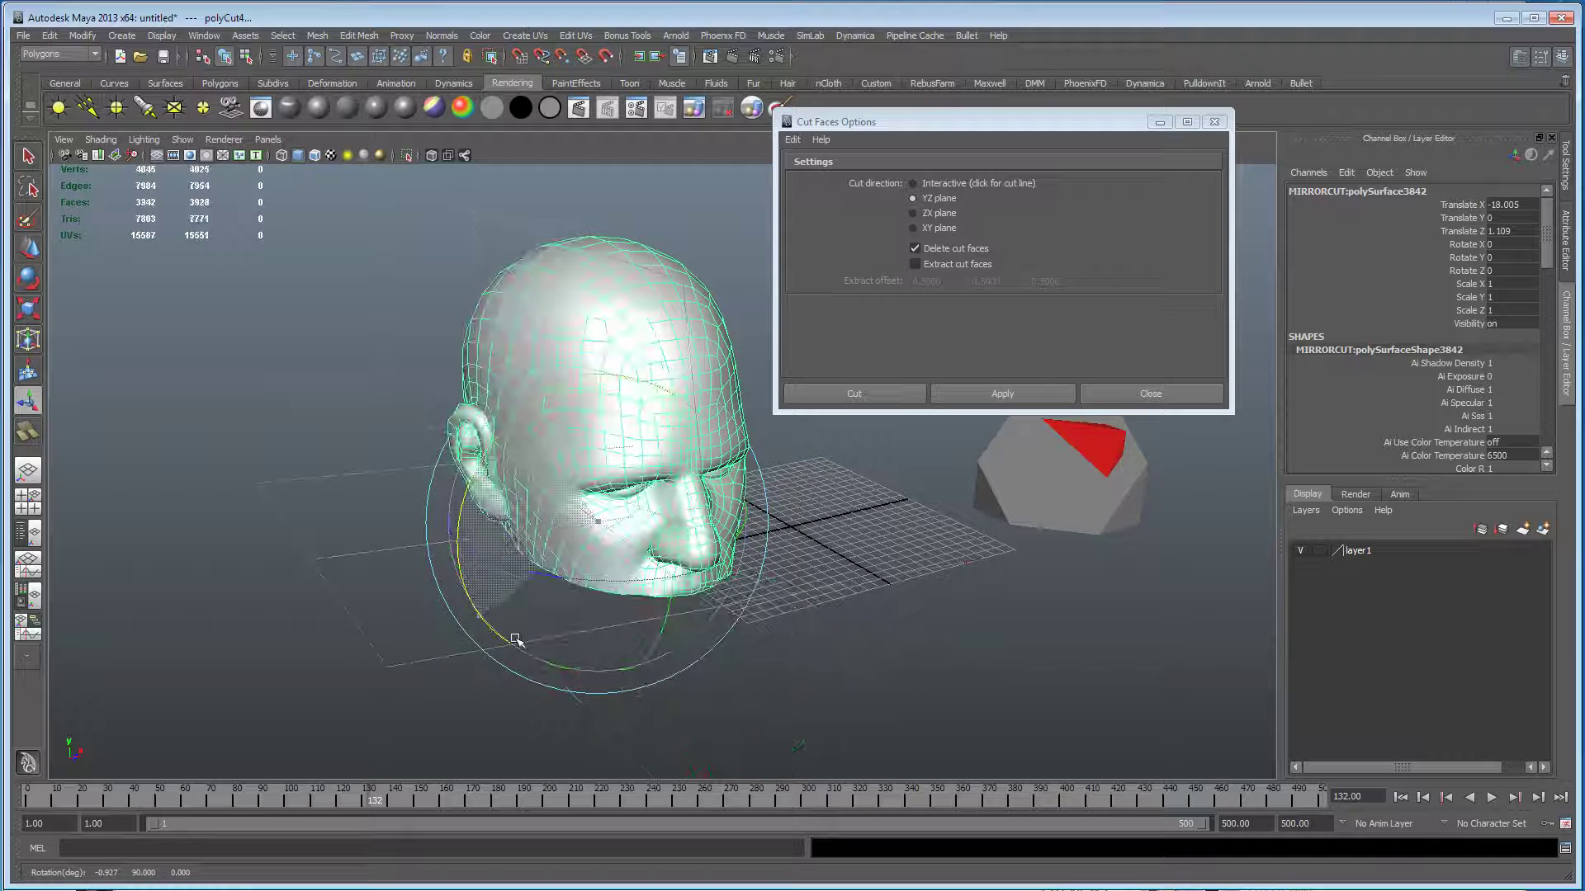
drag(522, 651, 629, 588)
alt+drag(629, 588, 568, 548)
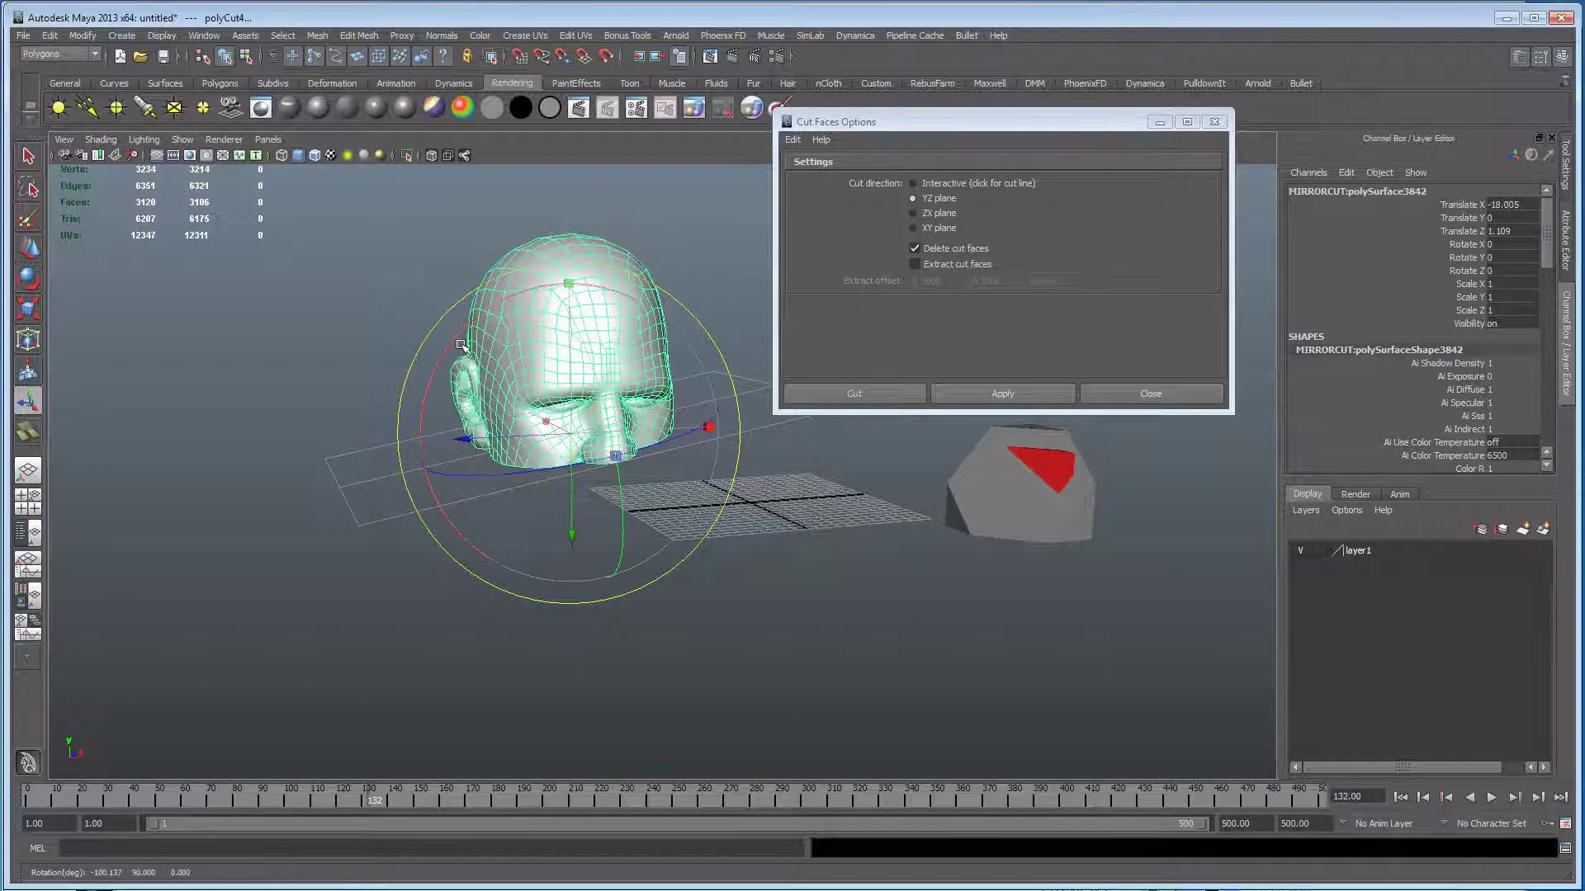
drag(453, 350, 621, 518)
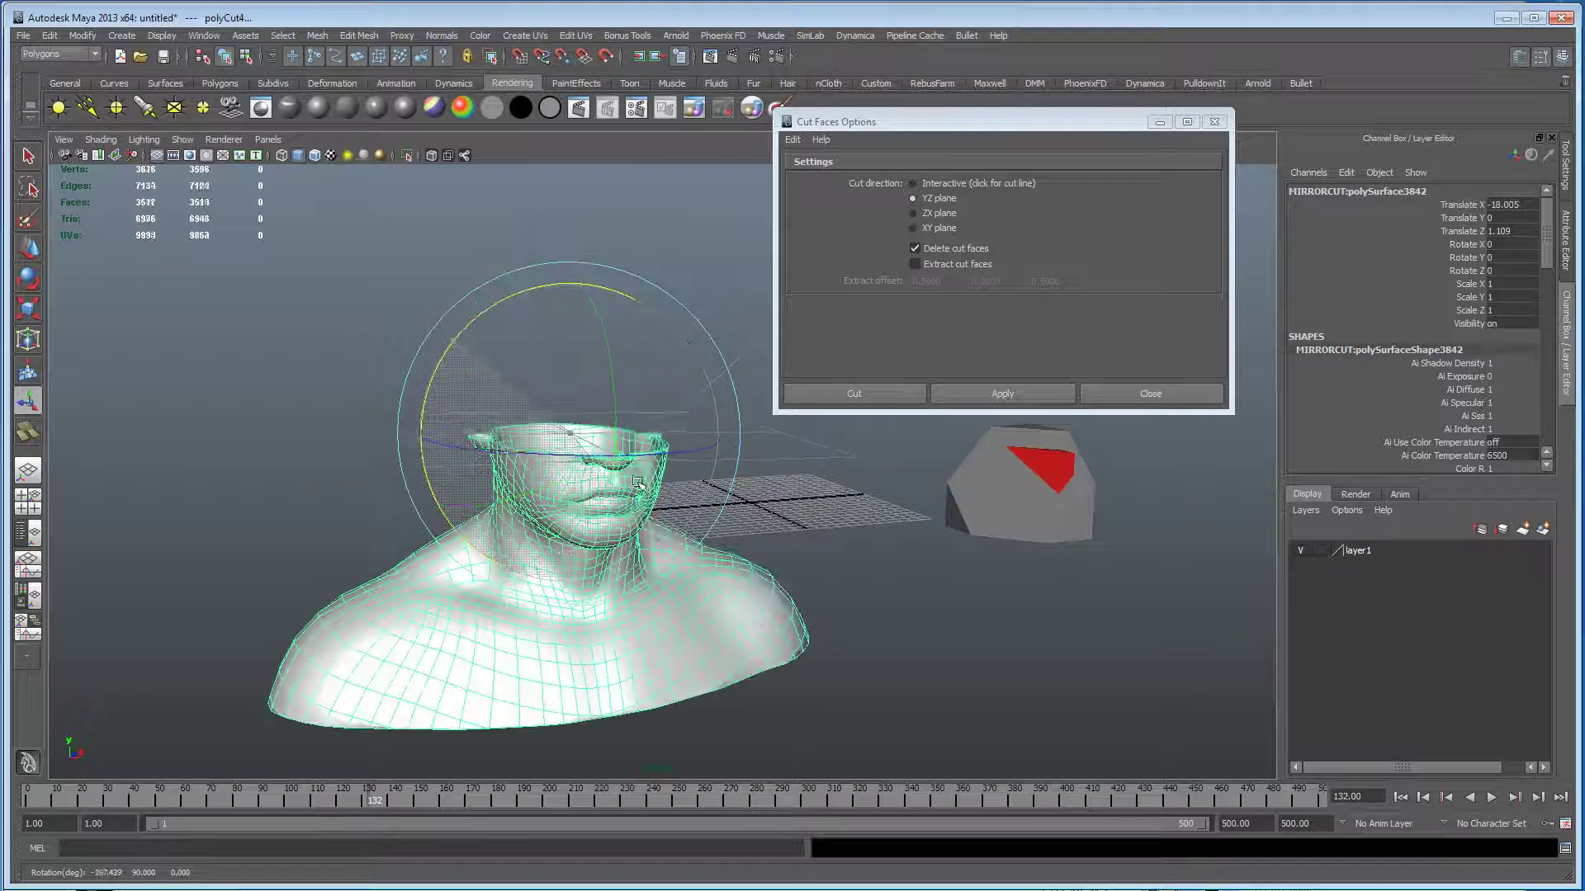
mouse_move(641, 485)
mouse_down()
mouse_move(458, 381)
mouse_move(416, 387)
mouse_move(431, 359)
mouse_move(435, 518)
mouse_move(614, 473)
mouse_up()
key(w)
Undo the cut plane rotations and the YZ cut on the head.
alt+drag(563, 411, 537, 483)
alt+right_drag(537, 483, 679, 484)
alt+middle_drag(679, 485, 686, 512)
key(ctrl+z)
alt+drag(686, 512, 633, 568)
key(ctrl+z)
key(ctrl+z)
key(ctrl+z)
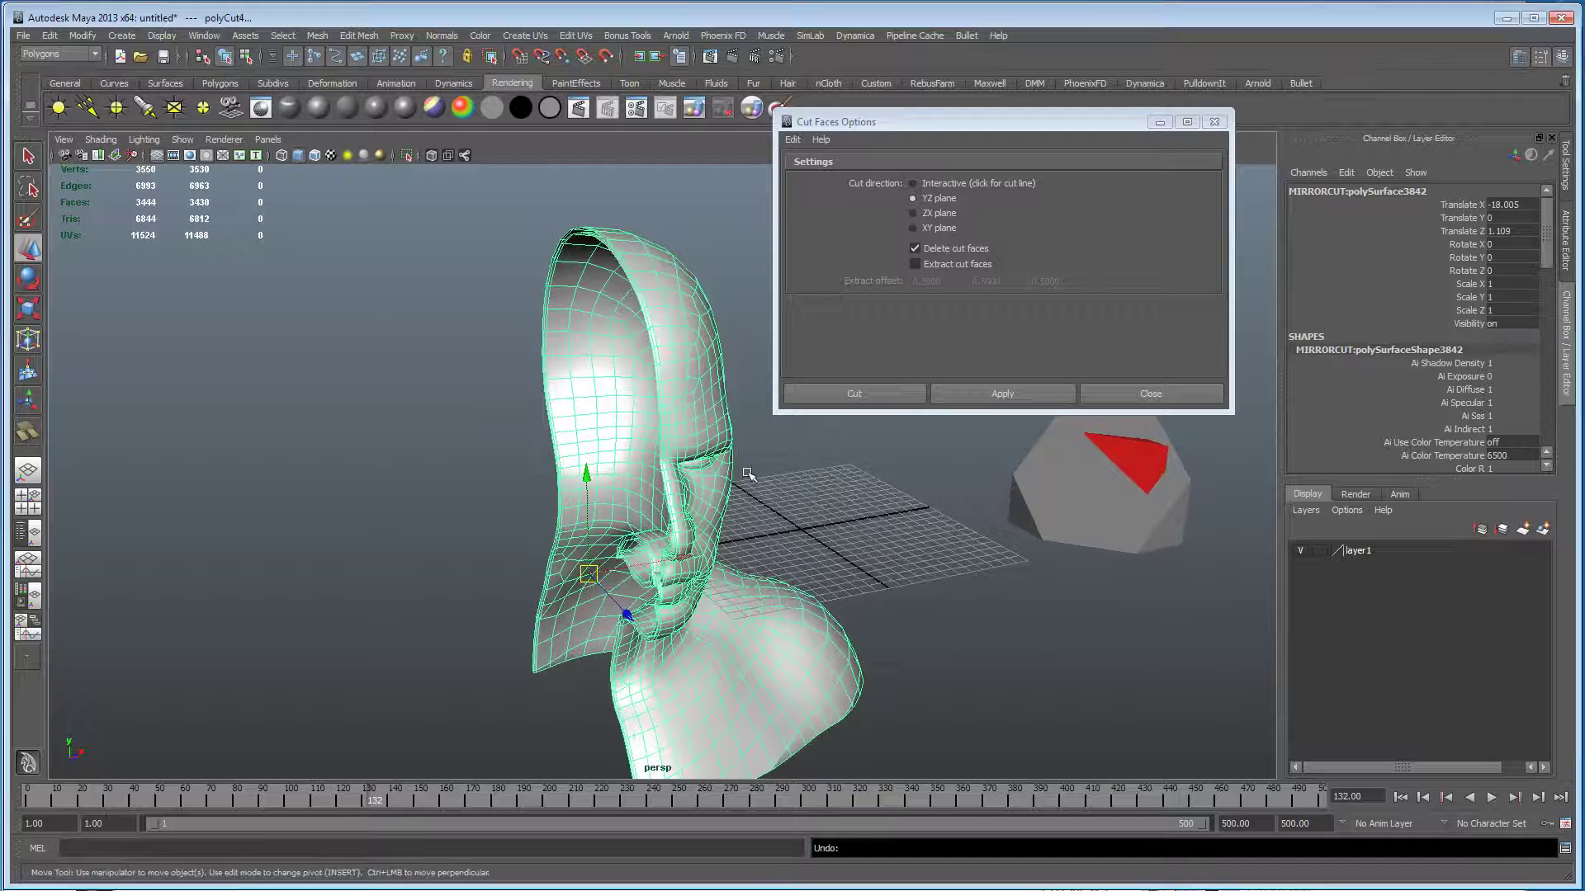
key(ctrl+z)
Cut the selected head along the YZ plane with cut faces deleted and cap it with Fill Hole.
click(716, 581)
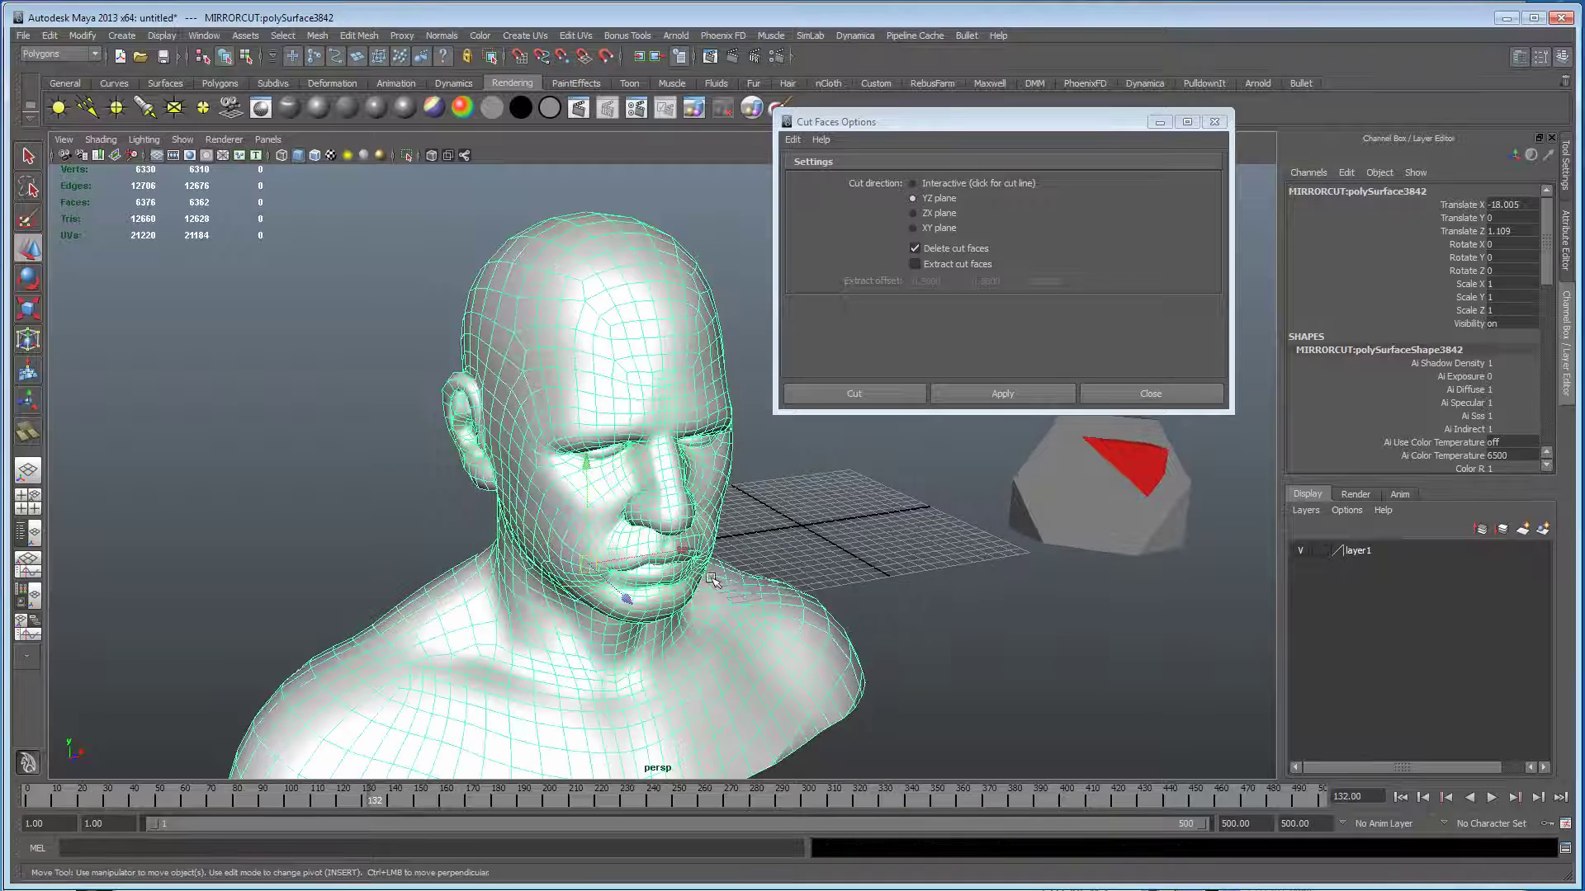
alt+drag(717, 583, 704, 574)
click(999, 396)
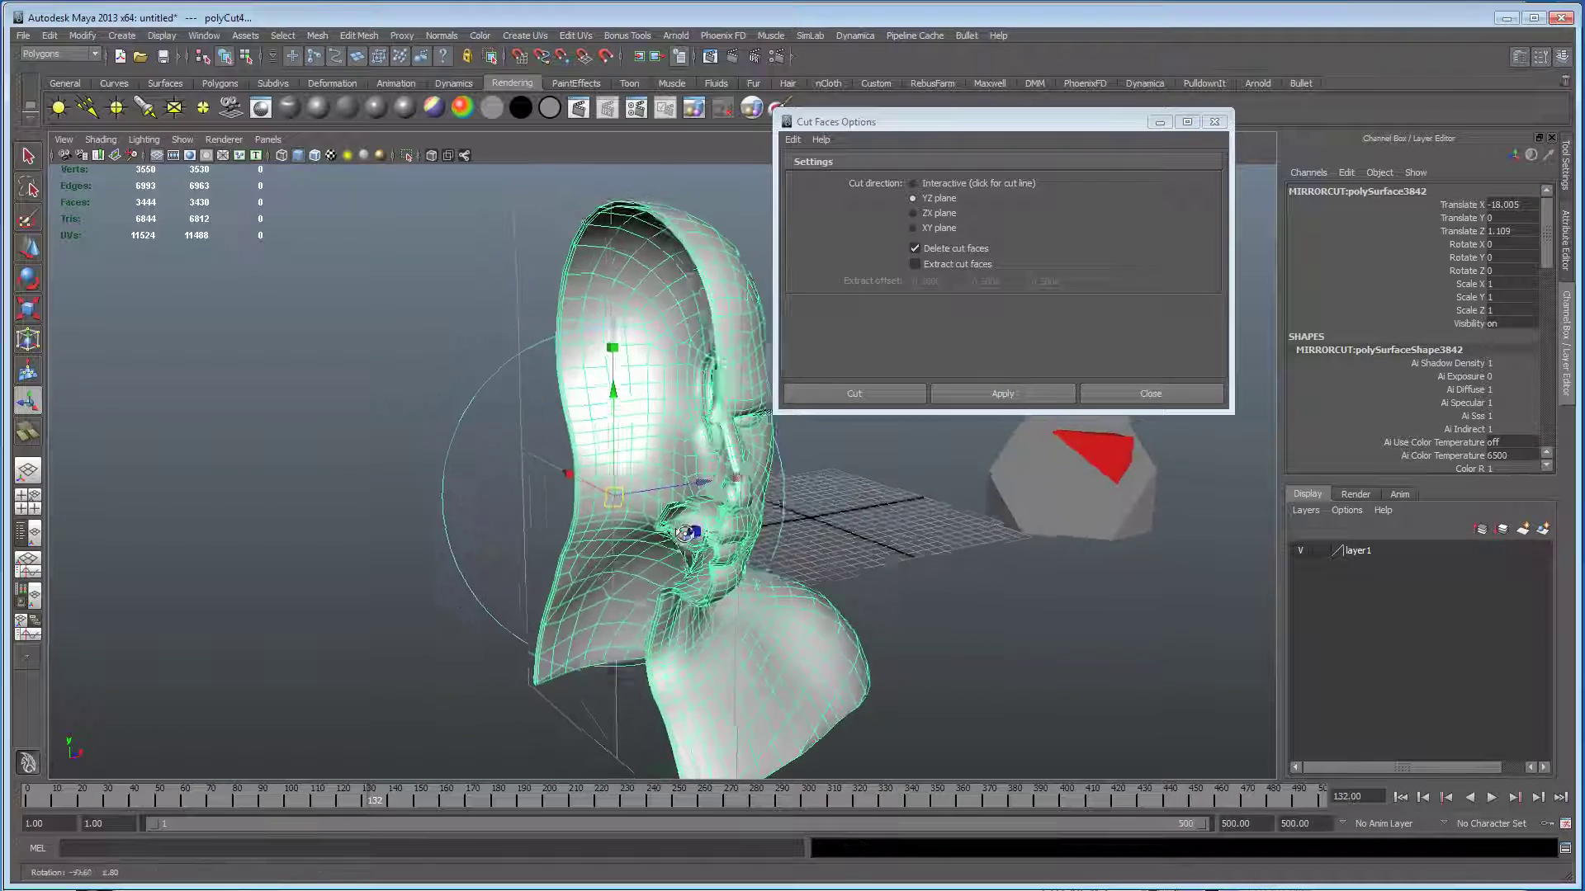
click(314, 36)
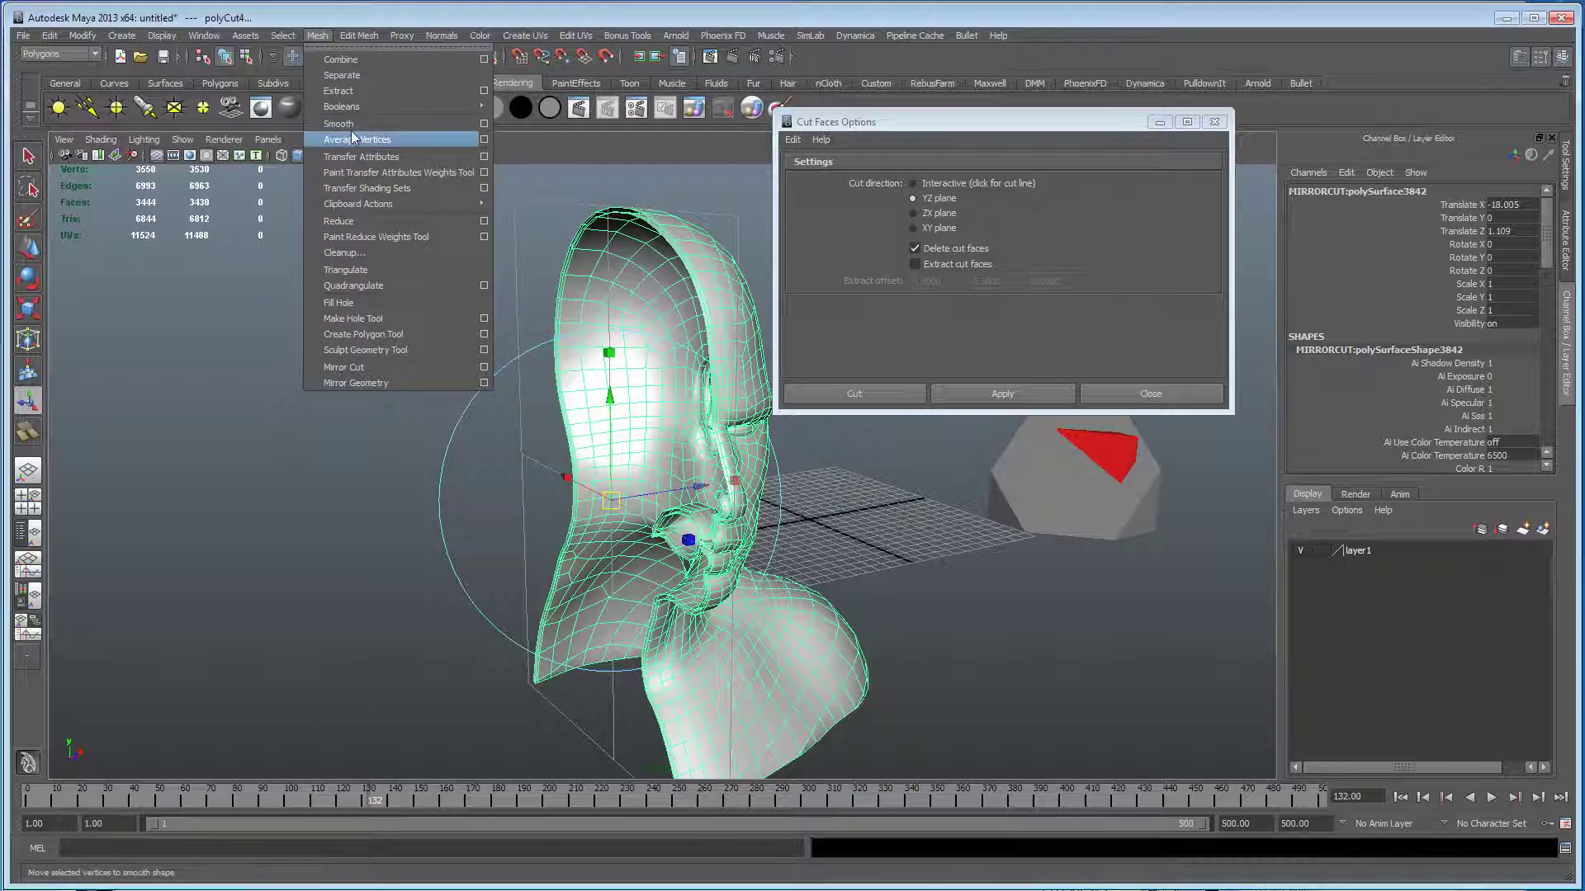
click(340, 303)
Examine the filled cross-section of the halved head, including the area around the mouth cavity.
alt+drag(385, 373, 577, 273)
alt+drag(594, 672, 406, 607)
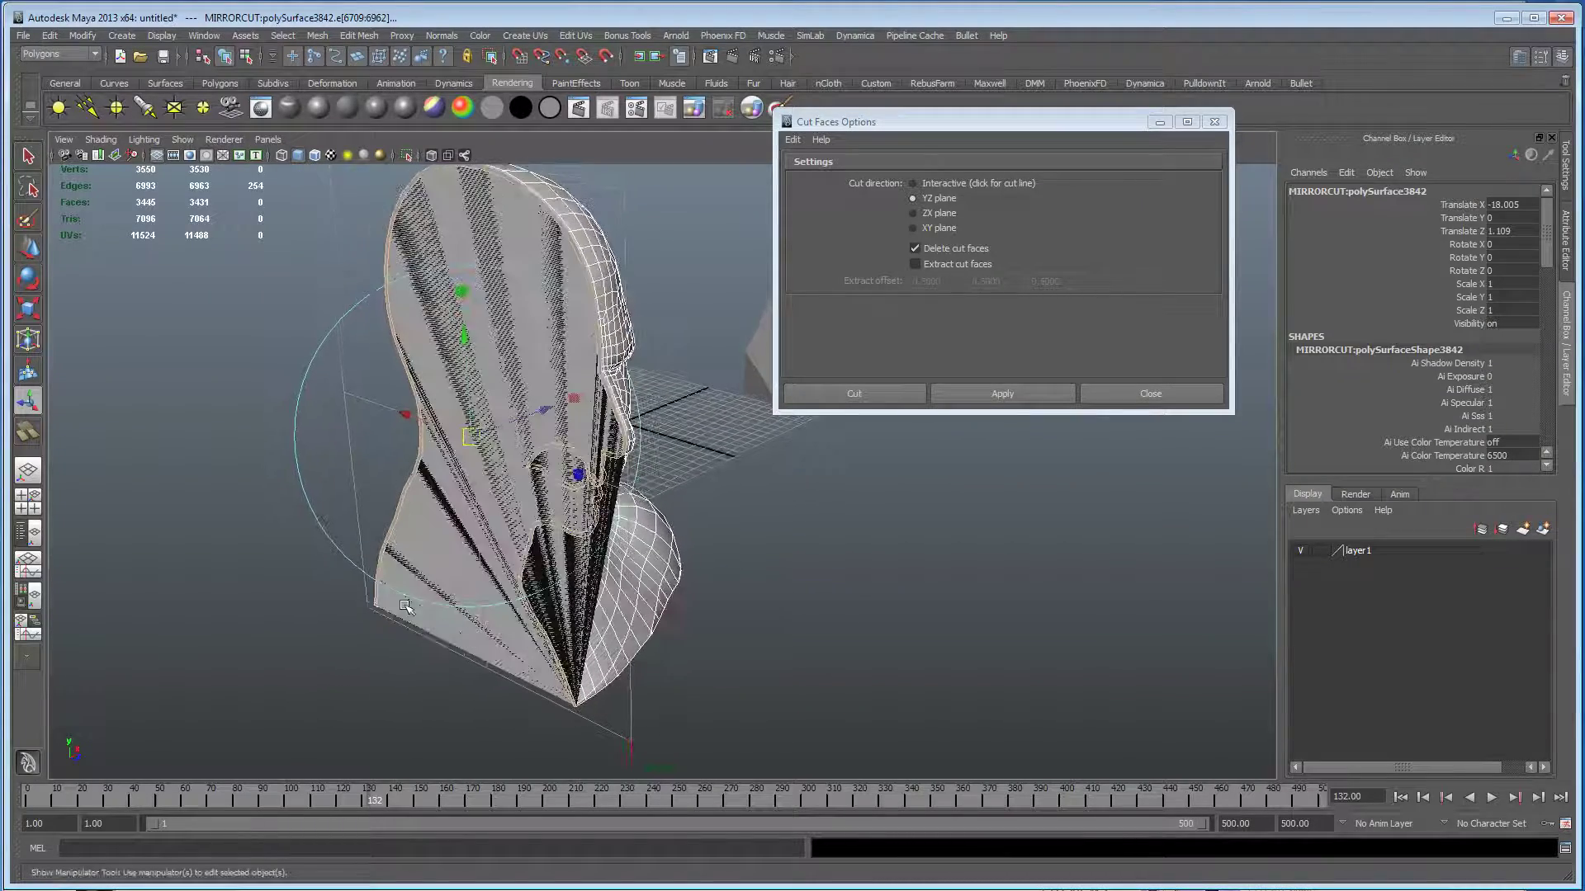
alt+right_drag(474, 646, 515, 634)
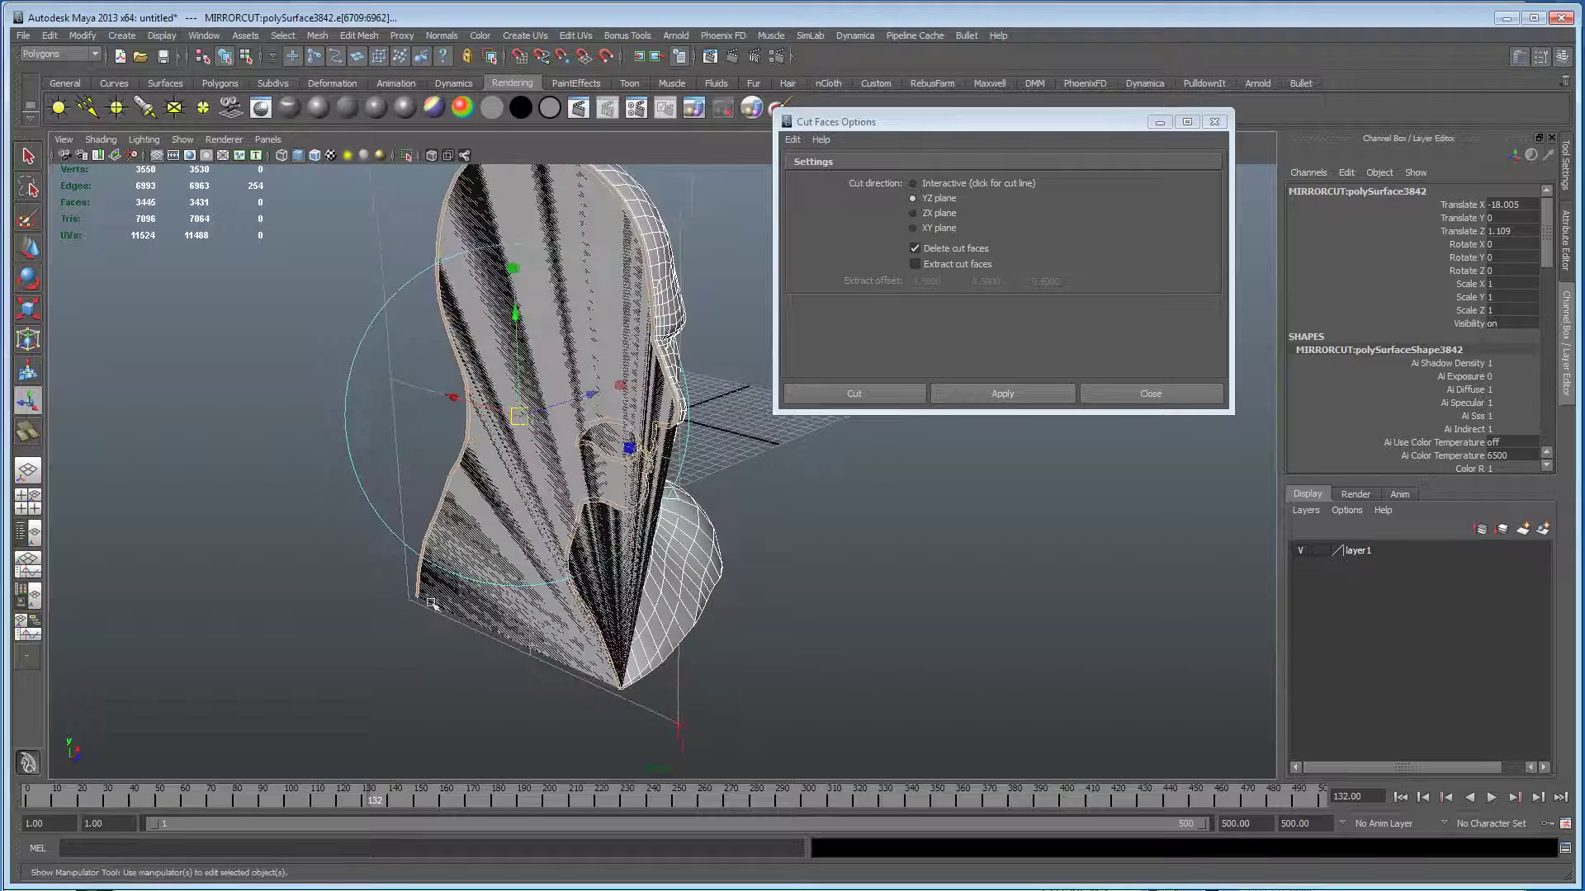
alt+drag(588, 670, 538, 382)
alt+drag(500, 584, 529, 682)
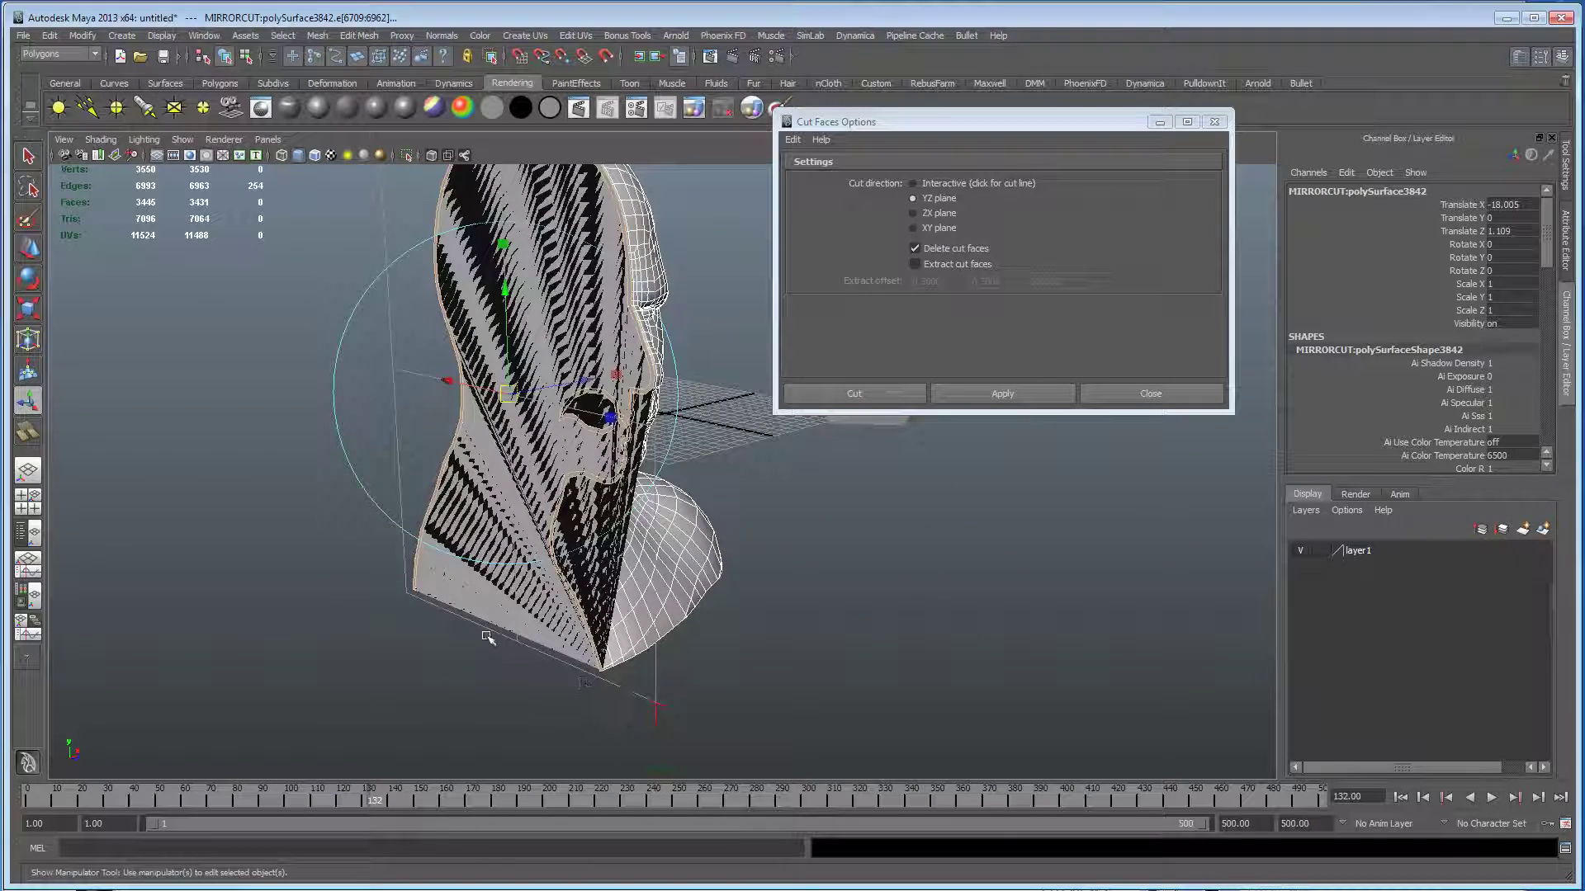
alt+drag(455, 580, 505, 644)
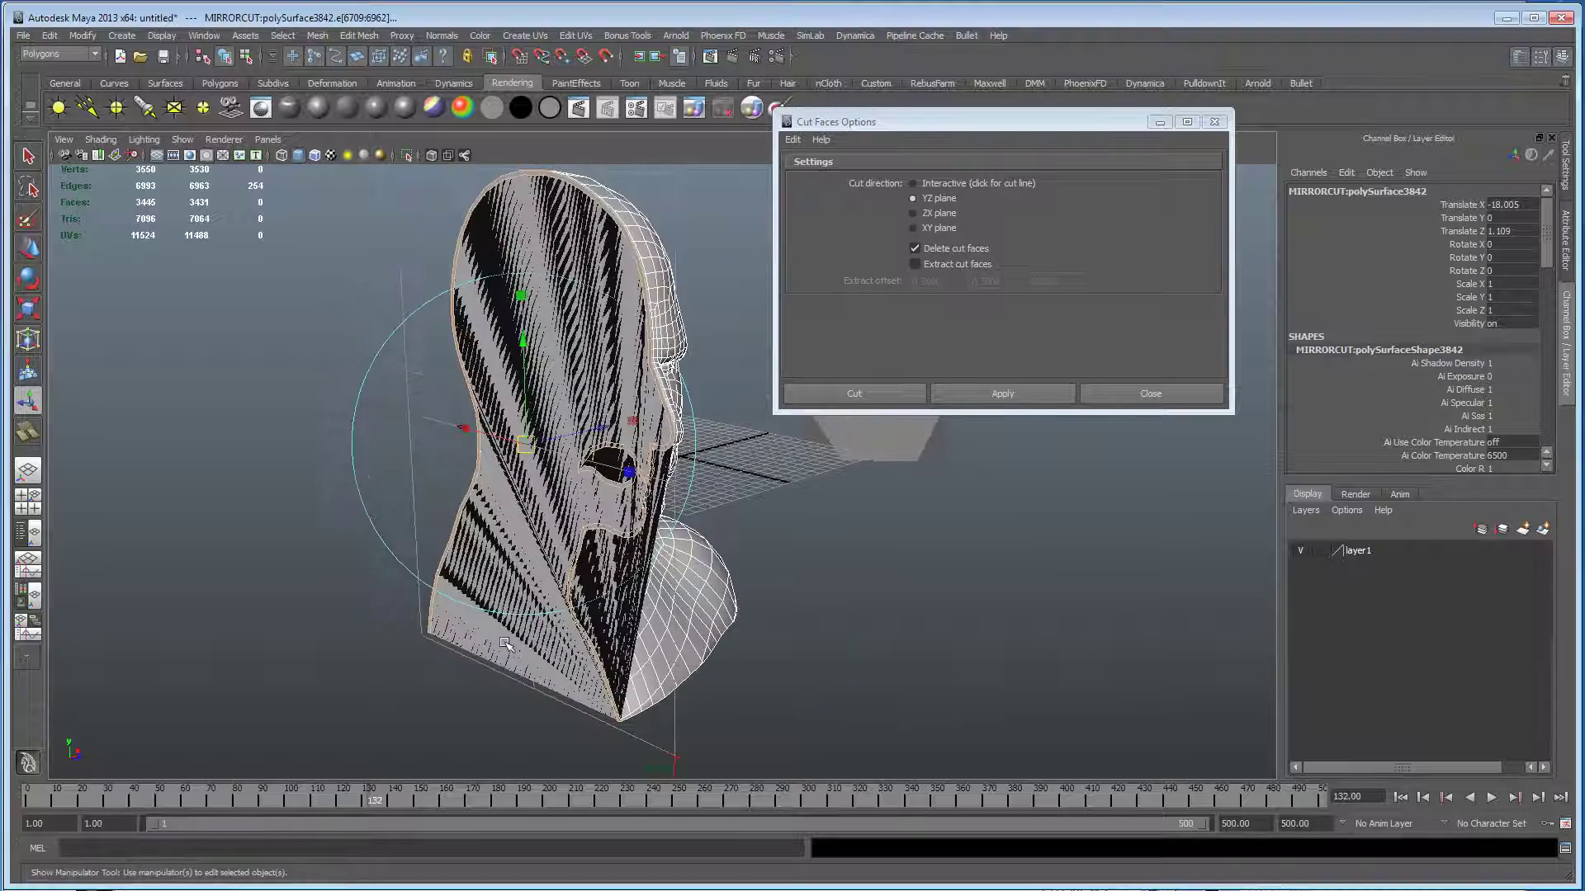
alt+drag(514, 463, 572, 489)
Move the head's cut plane along X to about -18.2 and return to object selection.
click(410, 386)
drag(456, 378, 495, 370)
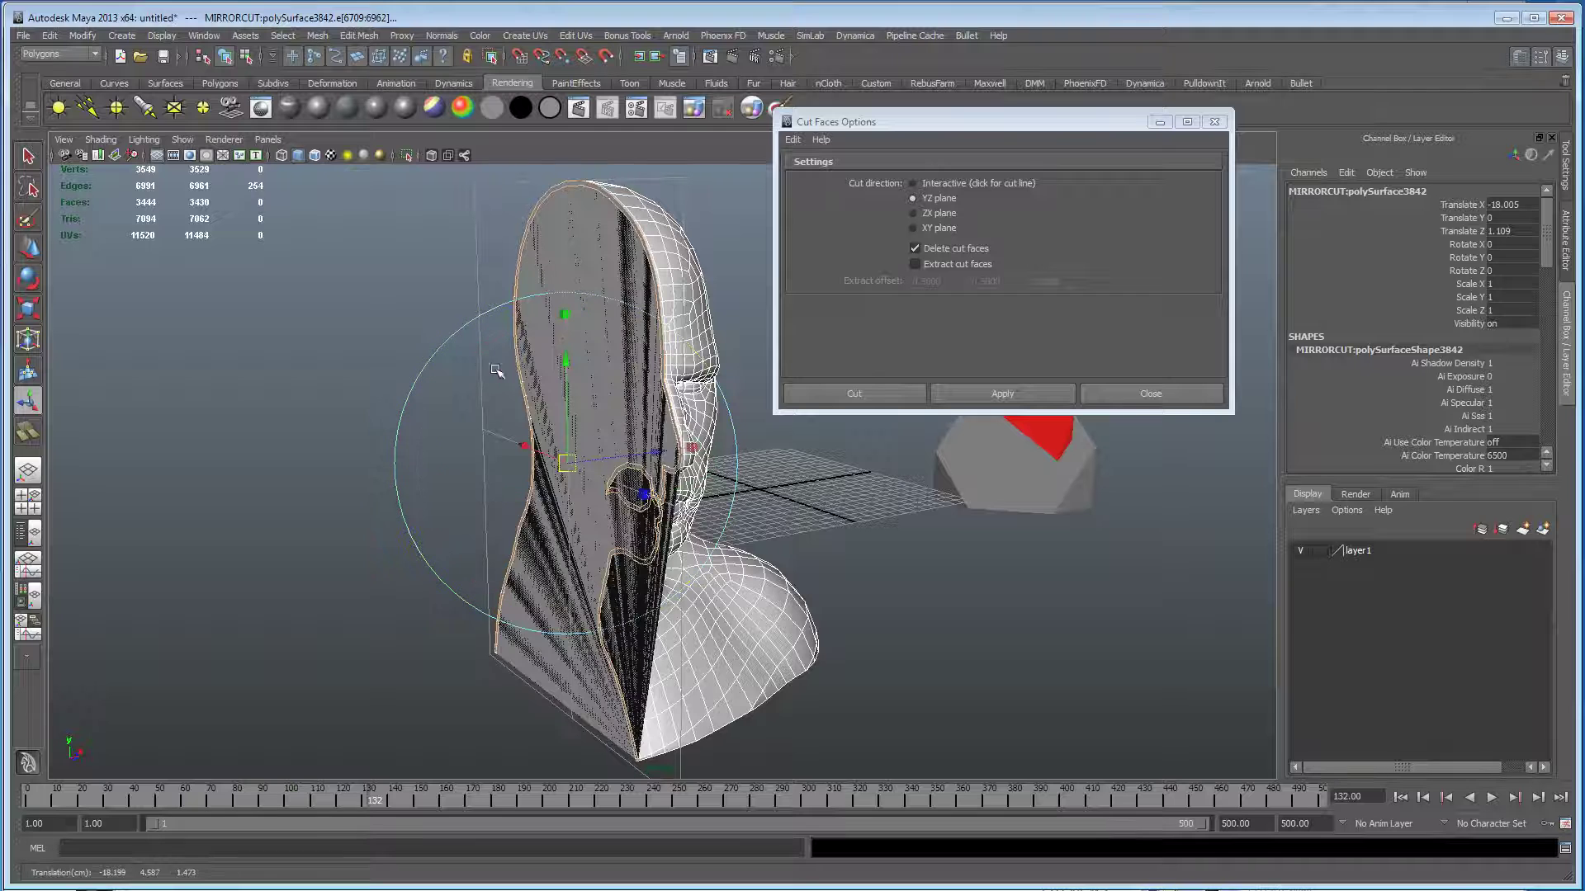
key(F8)
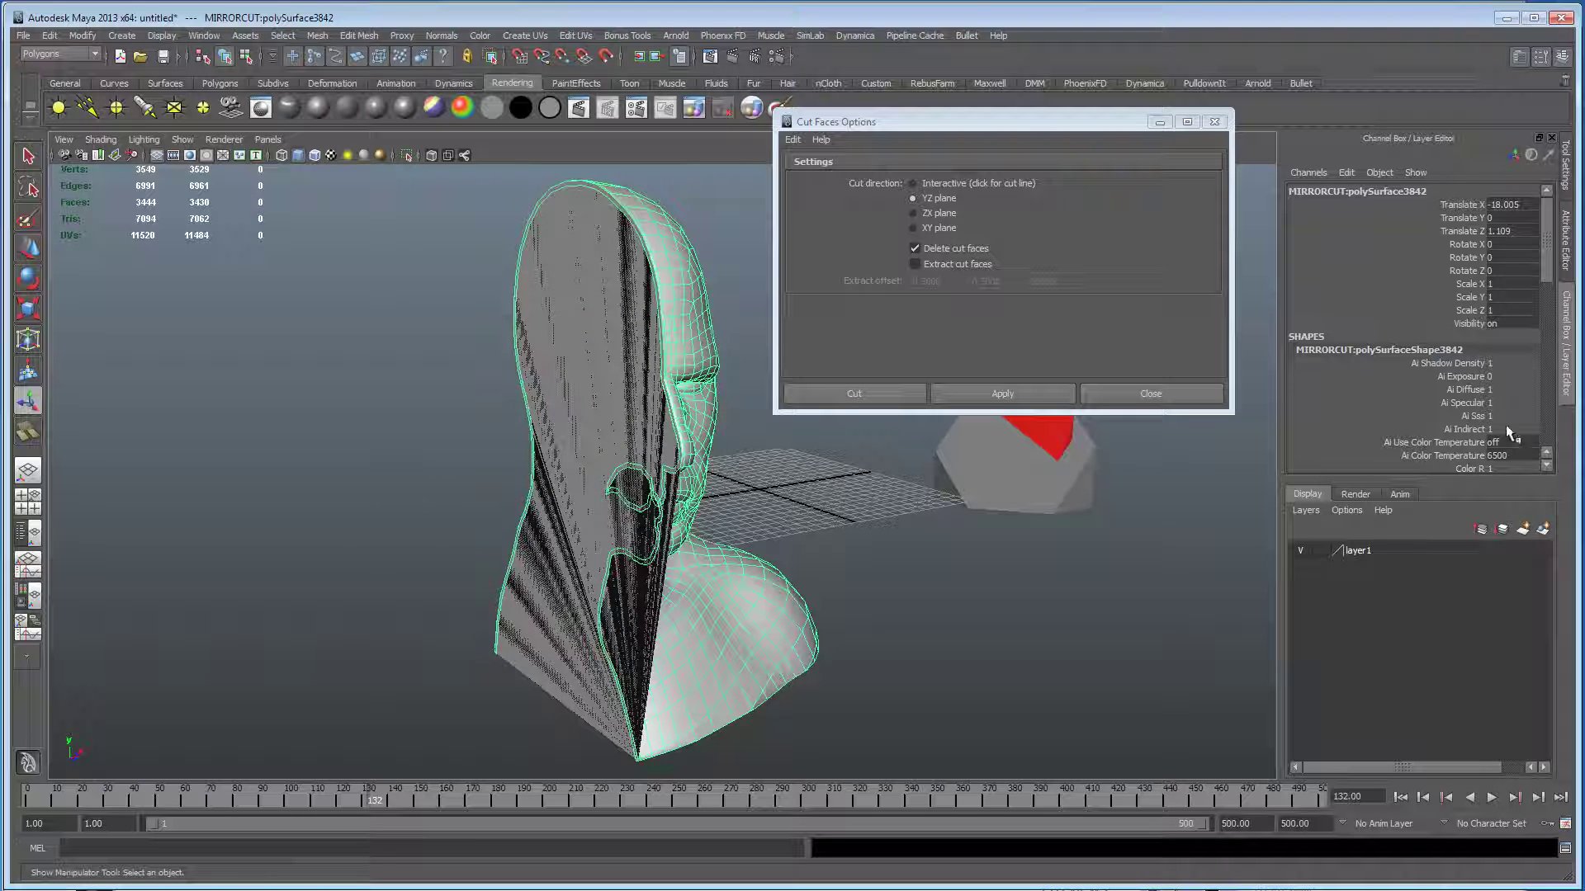
Open the head's polyCut4 input and rotate its cut plane to about 19.3, 90.2 and -70.8 degrees in X, Y and Z.
drag(1547, 252, 1550, 431)
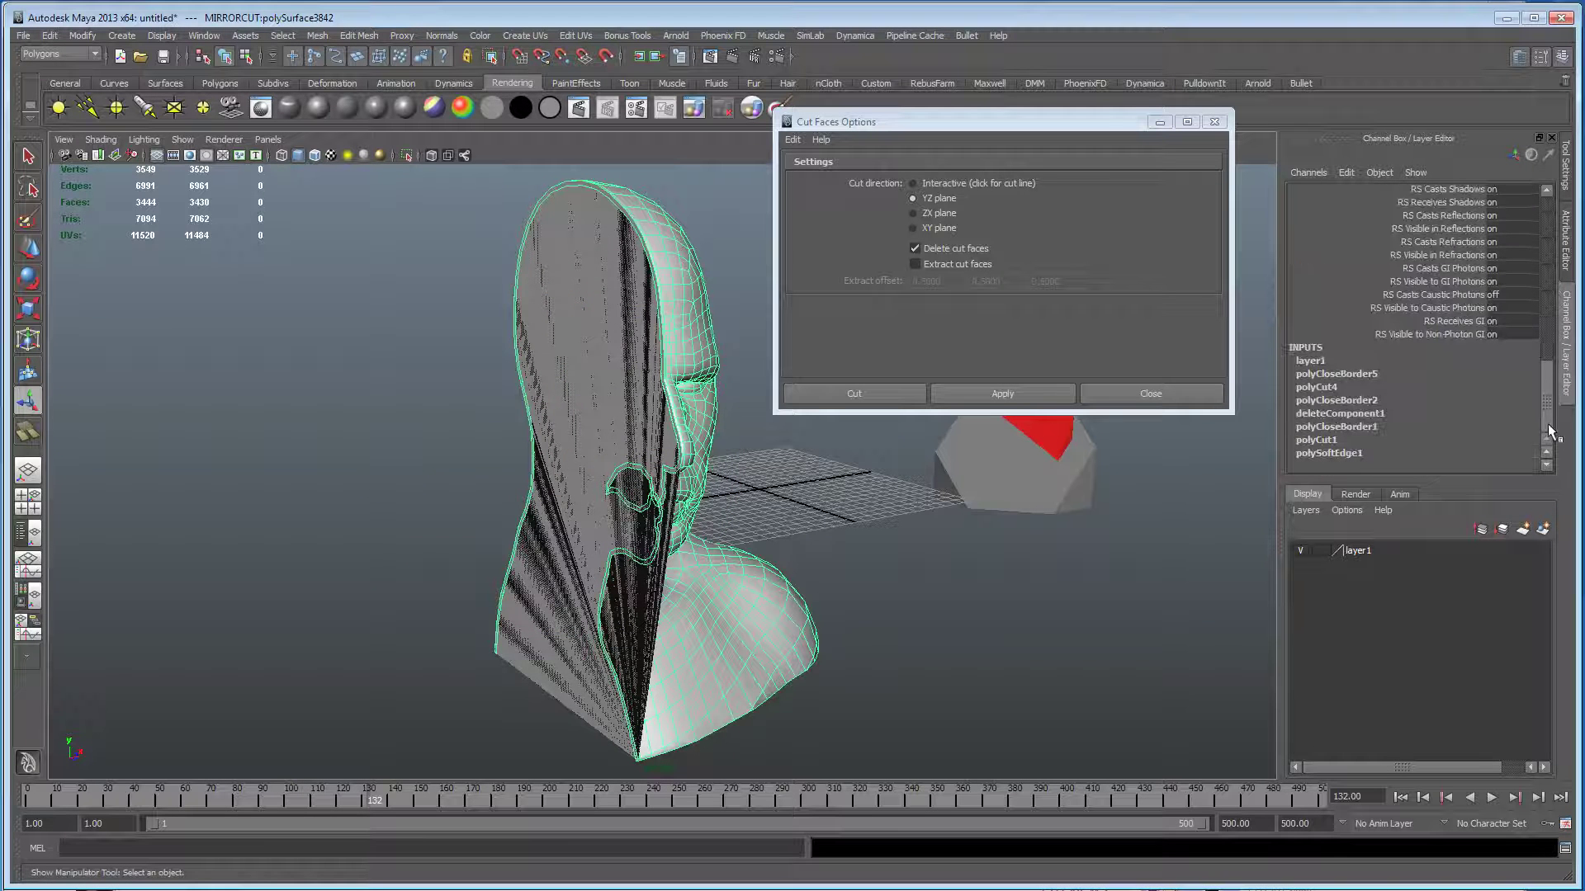
click(1340, 440)
alt+middle_drag(541, 289, 532, 448)
alt+drag(532, 448, 572, 432)
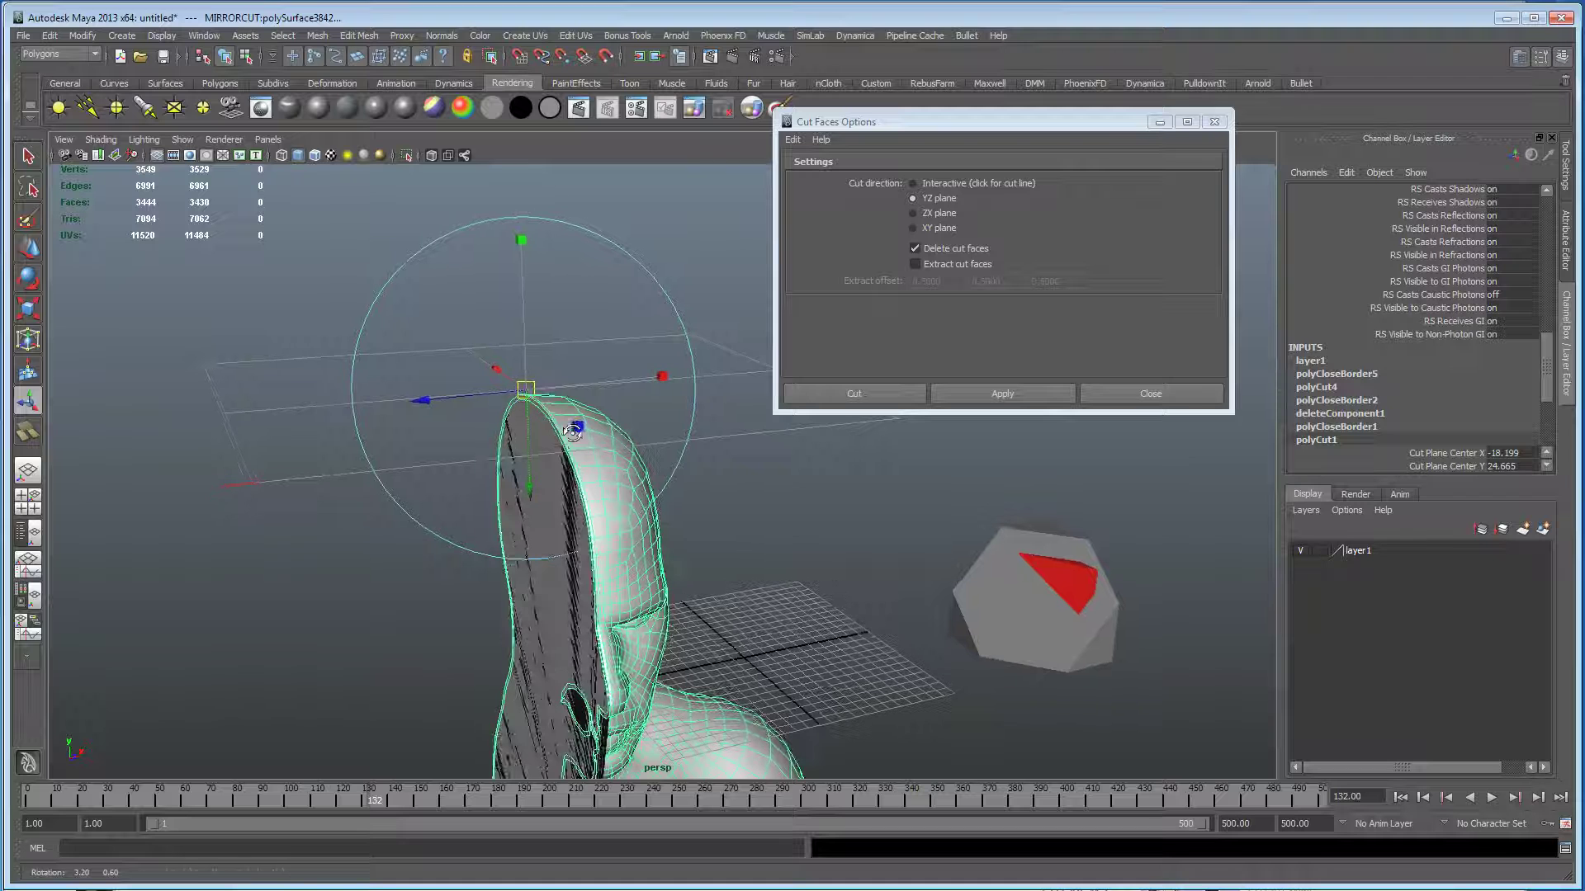
click(1349, 389)
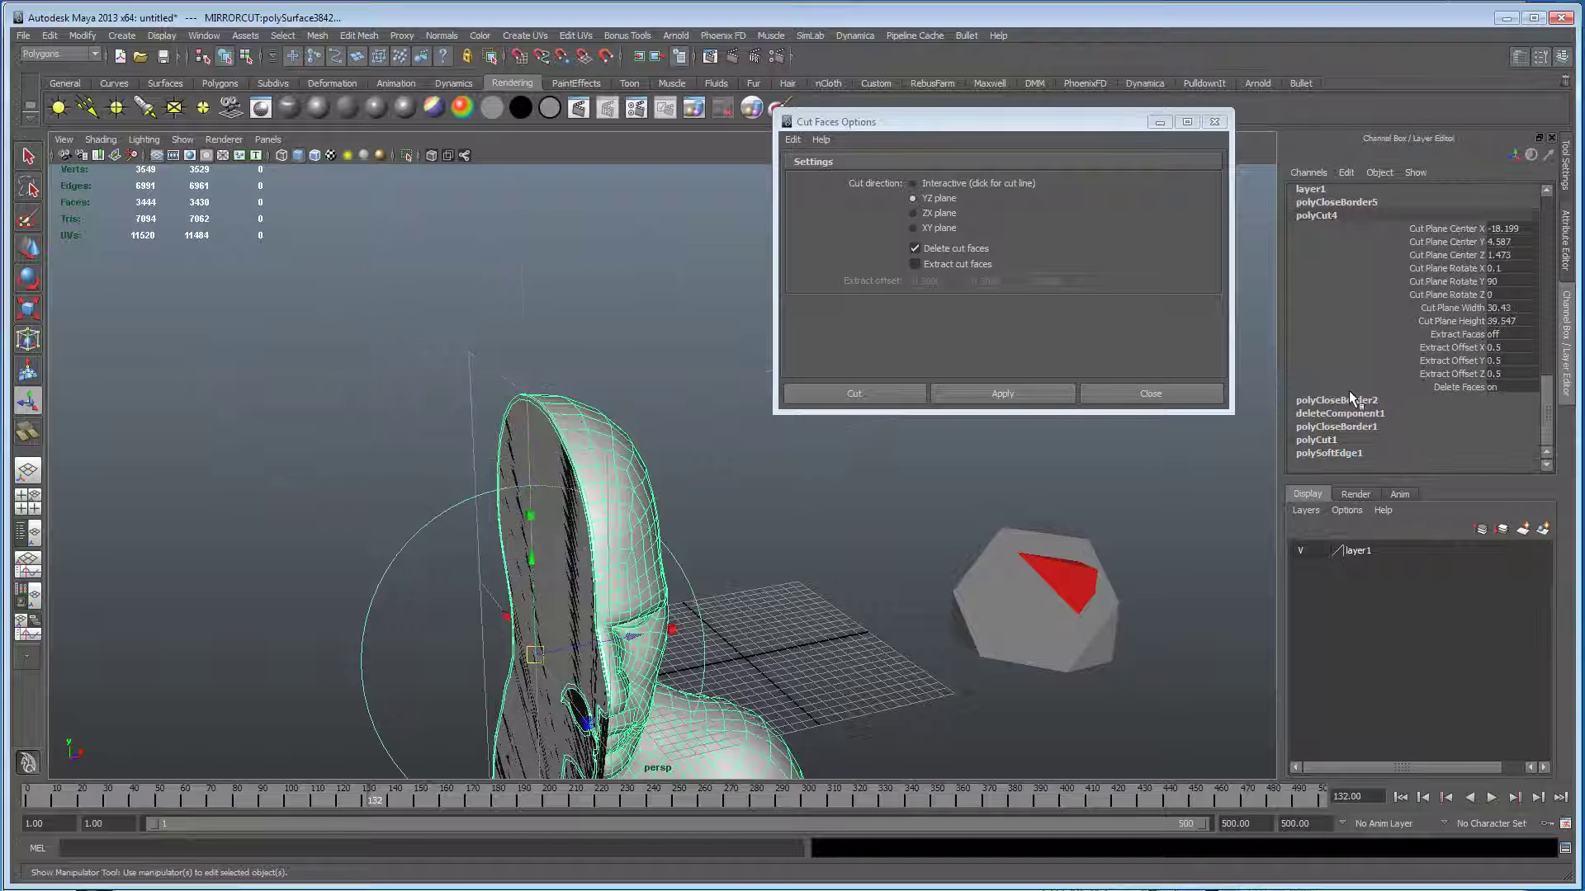
drag(431, 537, 613, 609)
drag(584, 492, 582, 494)
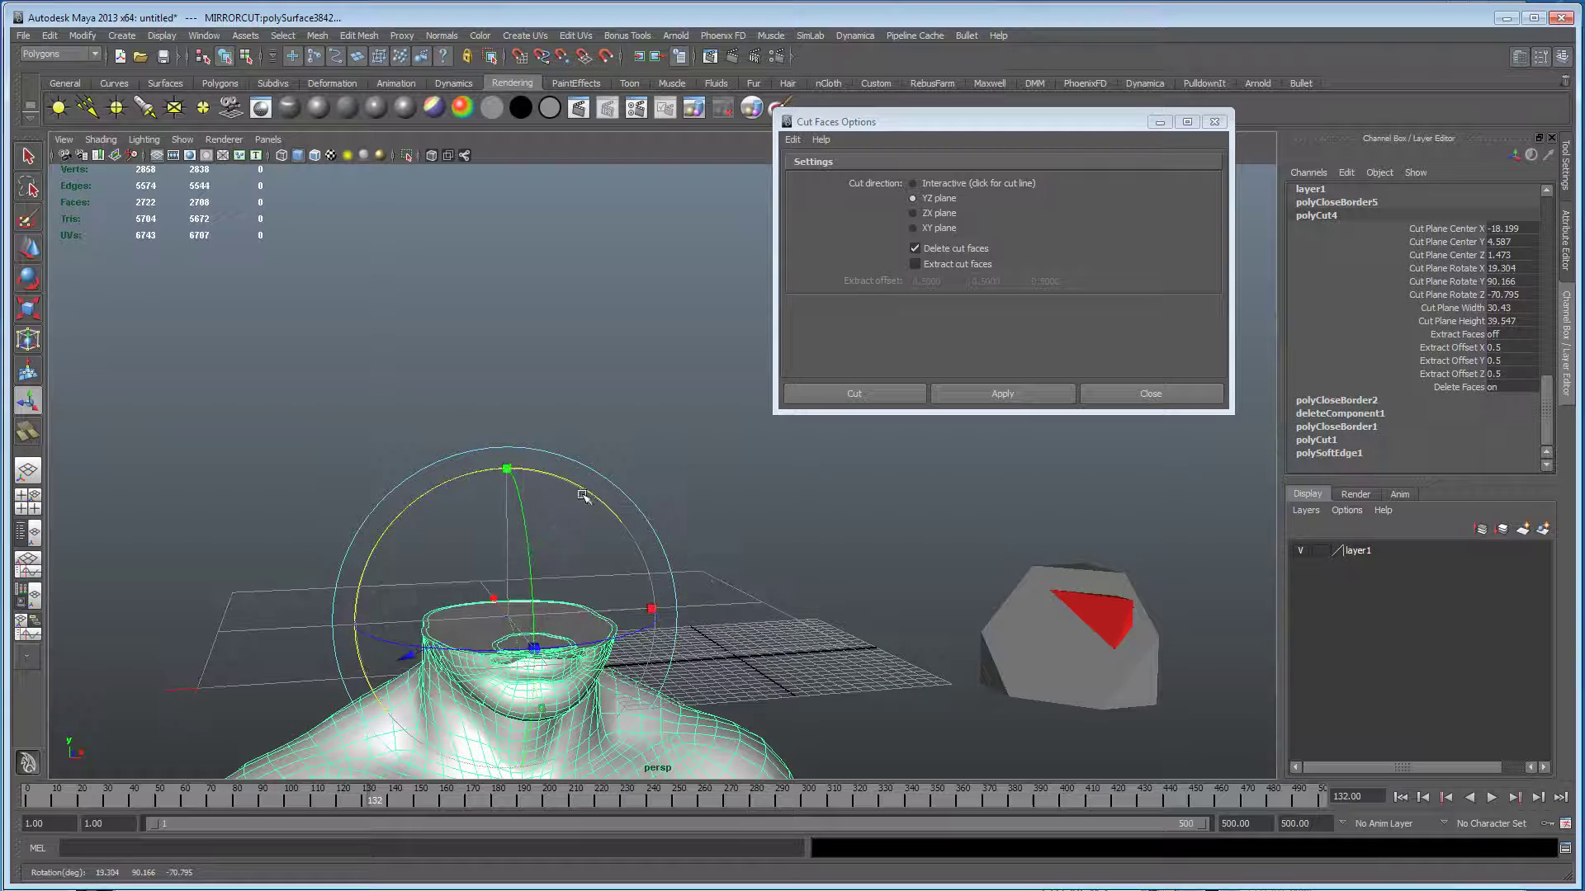
Raise the cut plane to the top of the head, centred at about -24.3, 22.1, 1.53.
drag(542, 713, 566, 687)
alt+middle_drag(565, 687, 603, 537)
drag(557, 535, 578, 413)
alt+right_drag(578, 412, 298, 402)
alt+middle_drag(298, 403, 377, 401)
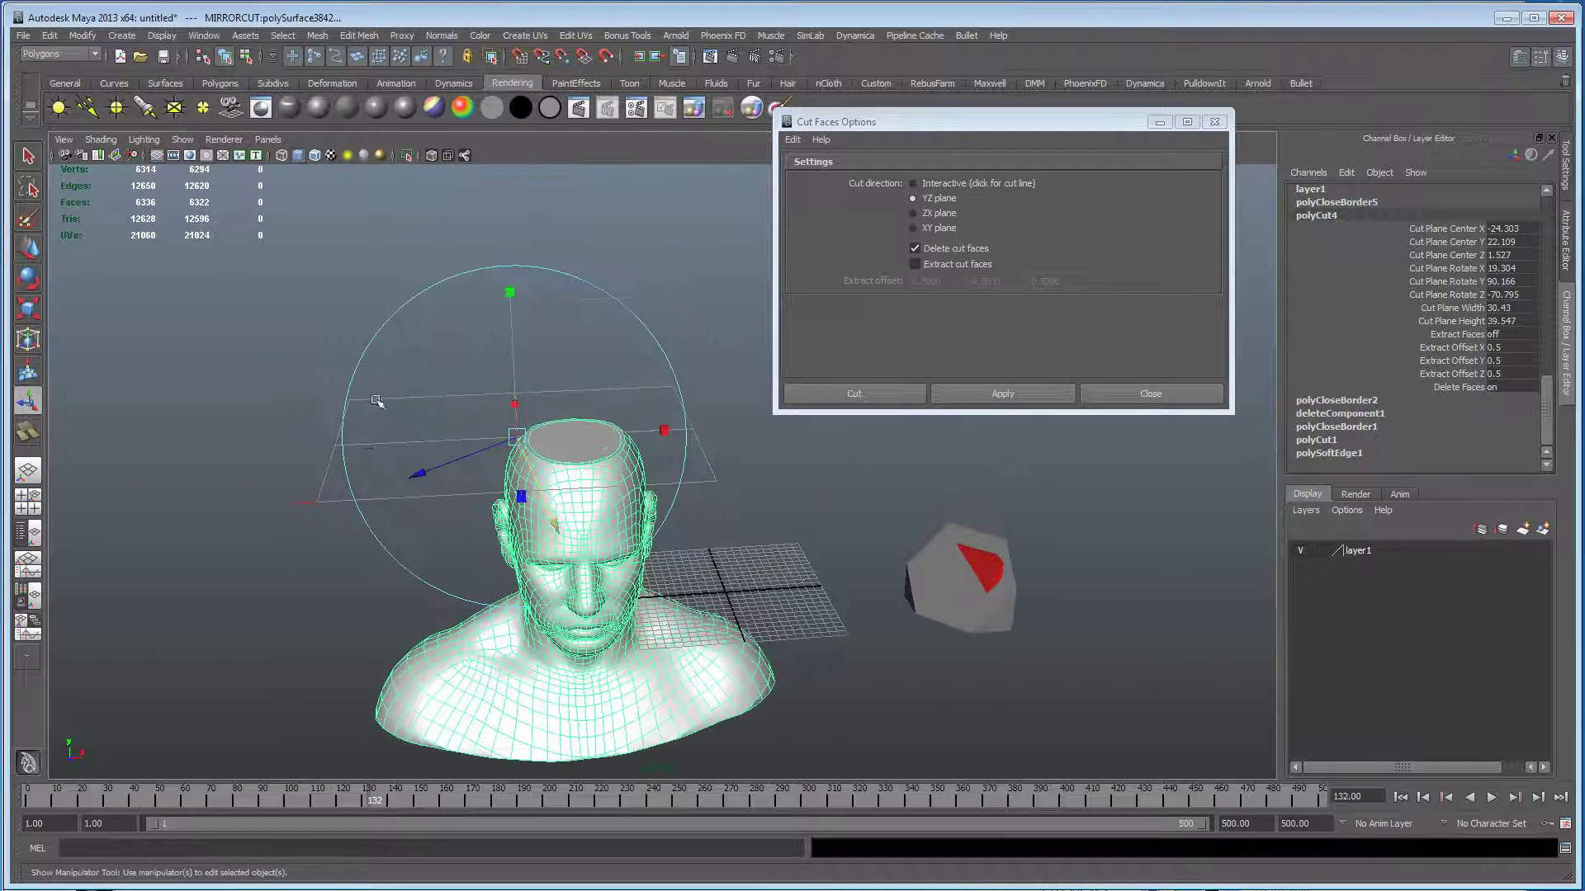
alt+drag(419, 400, 410, 396)
alt+middle_drag(410, 396, 382, 368)
alt+right_drag(382, 368, 528, 450)
alt+drag(529, 450, 477, 471)
alt+drag(505, 627, 531, 458)
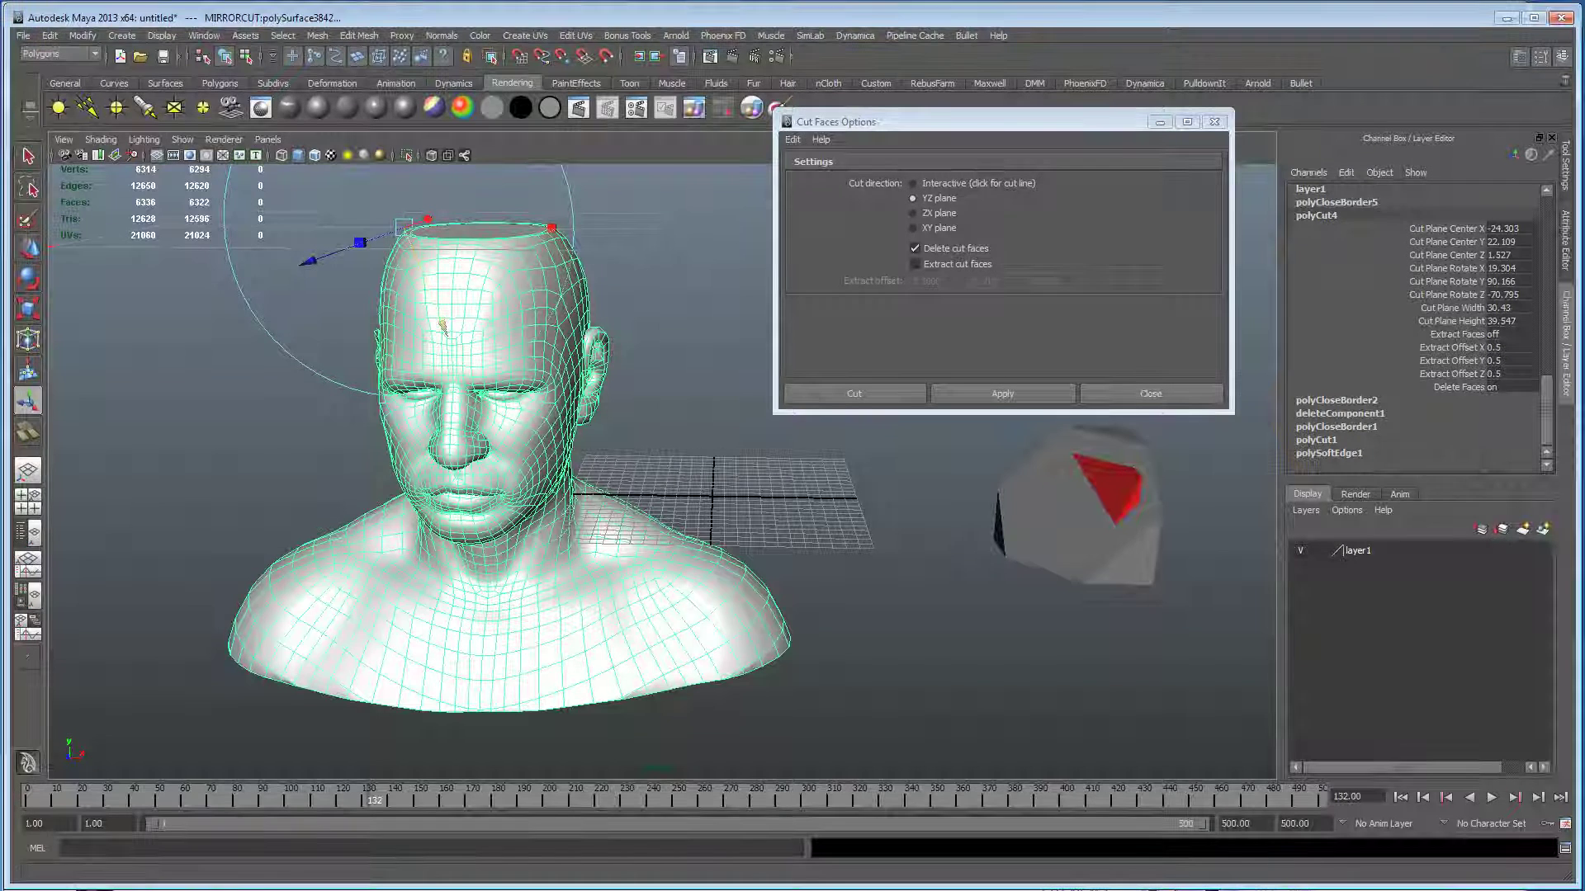
Switch to the browser, play the "Maya geometry drawing on in layers" video, pause it on the head and return to Maya.
key(alt+Tab)
click(81, 745)
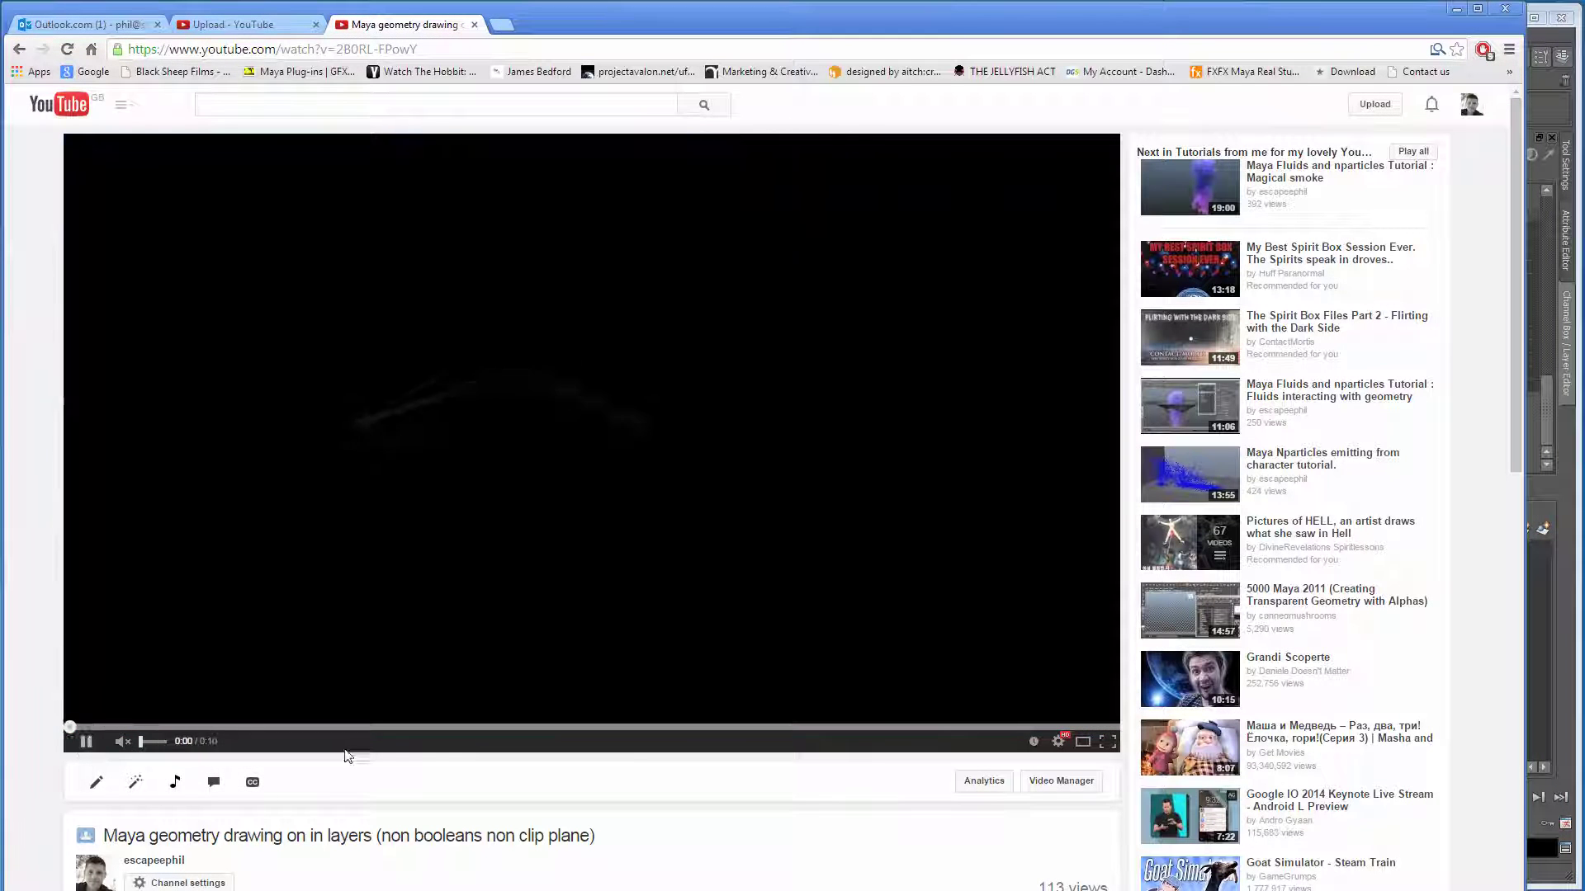
click(312, 729)
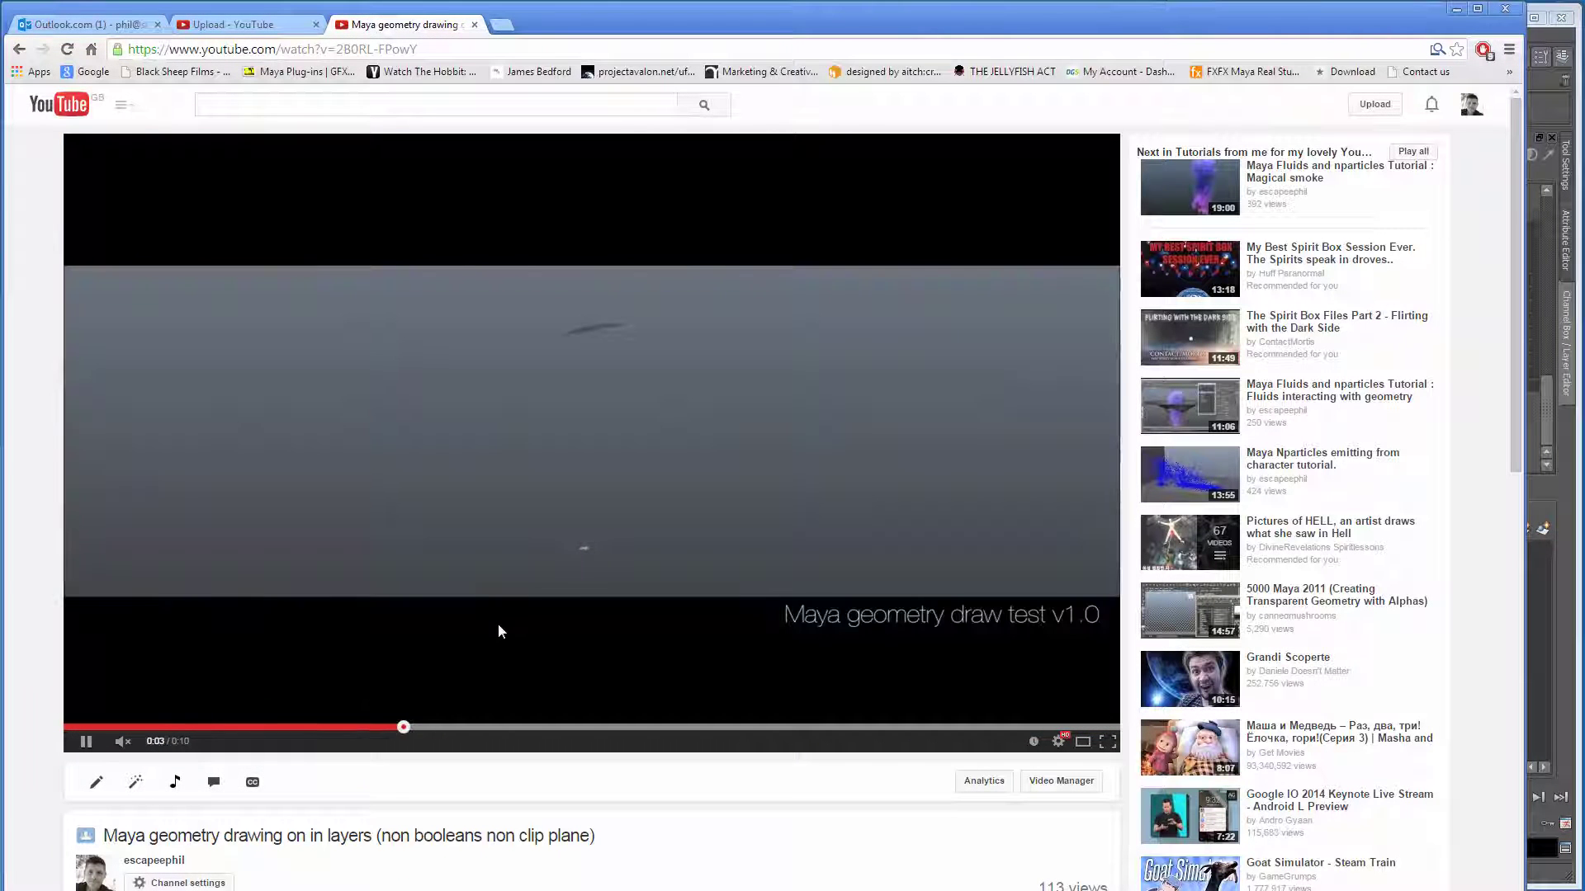
click(87, 741)
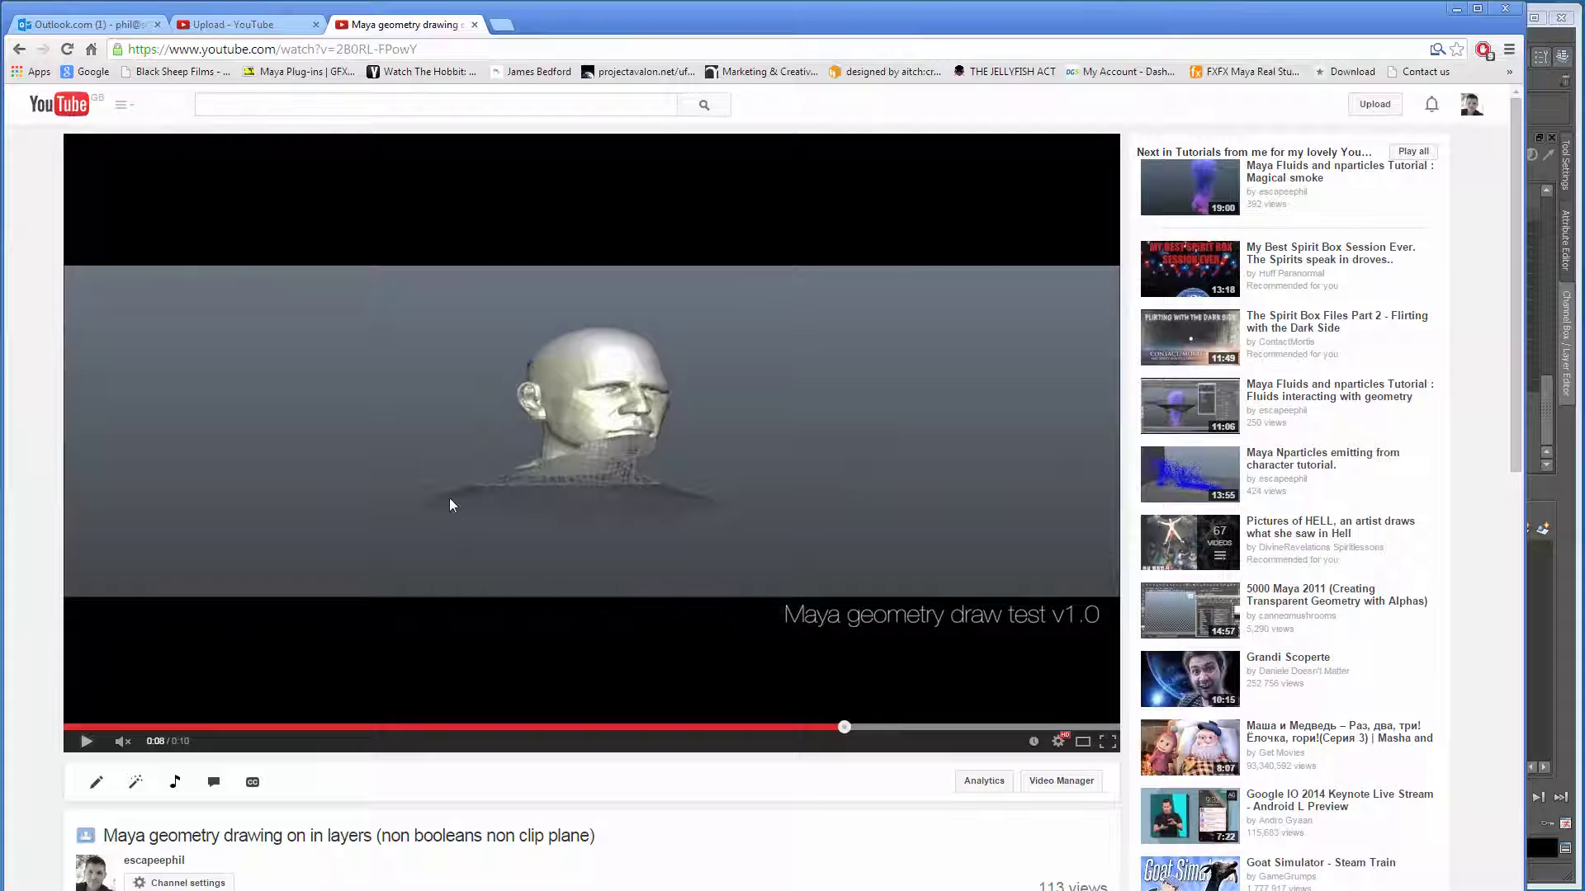
drag(865, 20, 860, 305)
click(805, 21)
Reselect the cut head as an object and set the display type of layer1 to Reference.
alt+drag(355, 503, 430, 515)
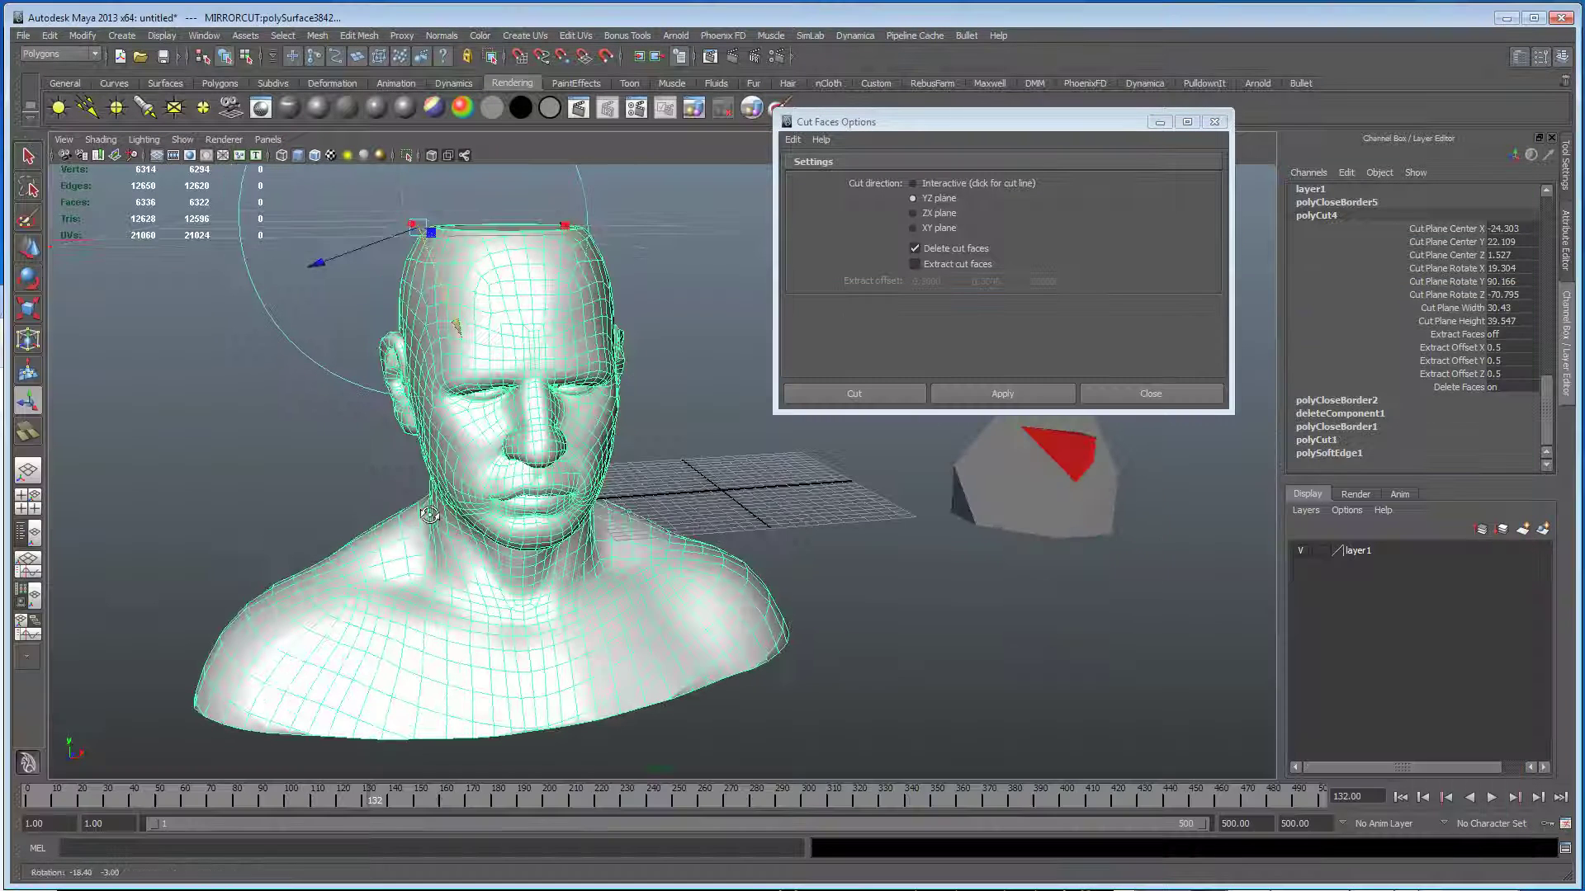
click(468, 561)
mouse_move(515, 254)
alt+mouse_down()
mouse_move(578, 298)
mouse_move(523, 271)
alt+mouse_up()
mouse_move(514, 615)
alt+mouse_down()
mouse_move(532, 601)
mouse_move(505, 587)
alt+mouse_up()
click(1319, 551)
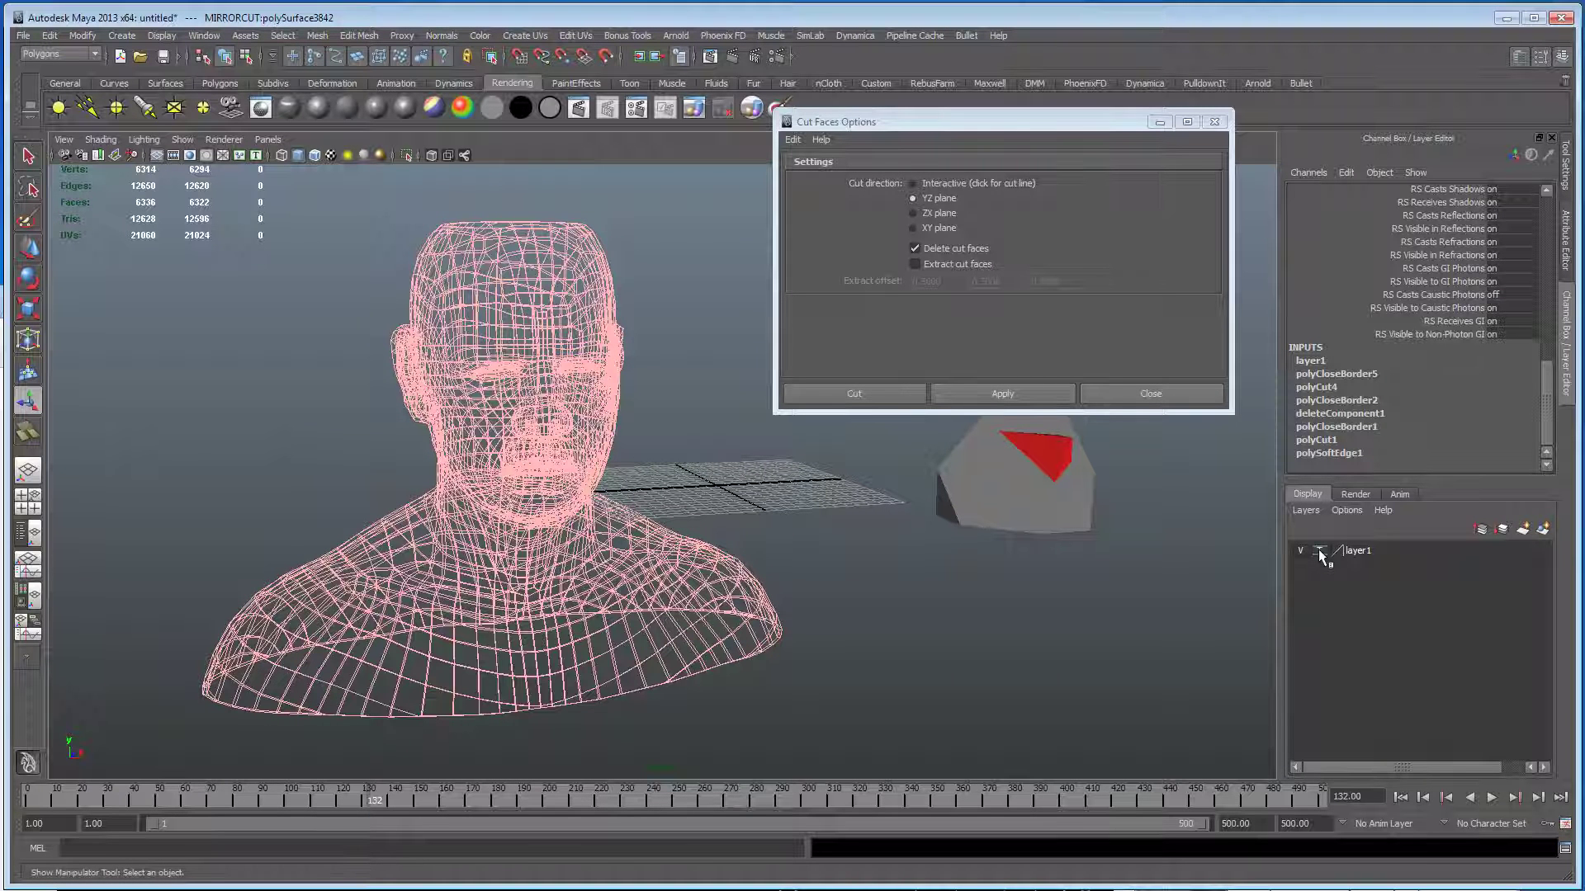
alt+drag(846, 564, 676, 580)
click(1318, 551)
mouse_move(875, 652)
alt+mouse_down()
mouse_move(743, 531)
mouse_move(787, 543)
alt+mouse_up()
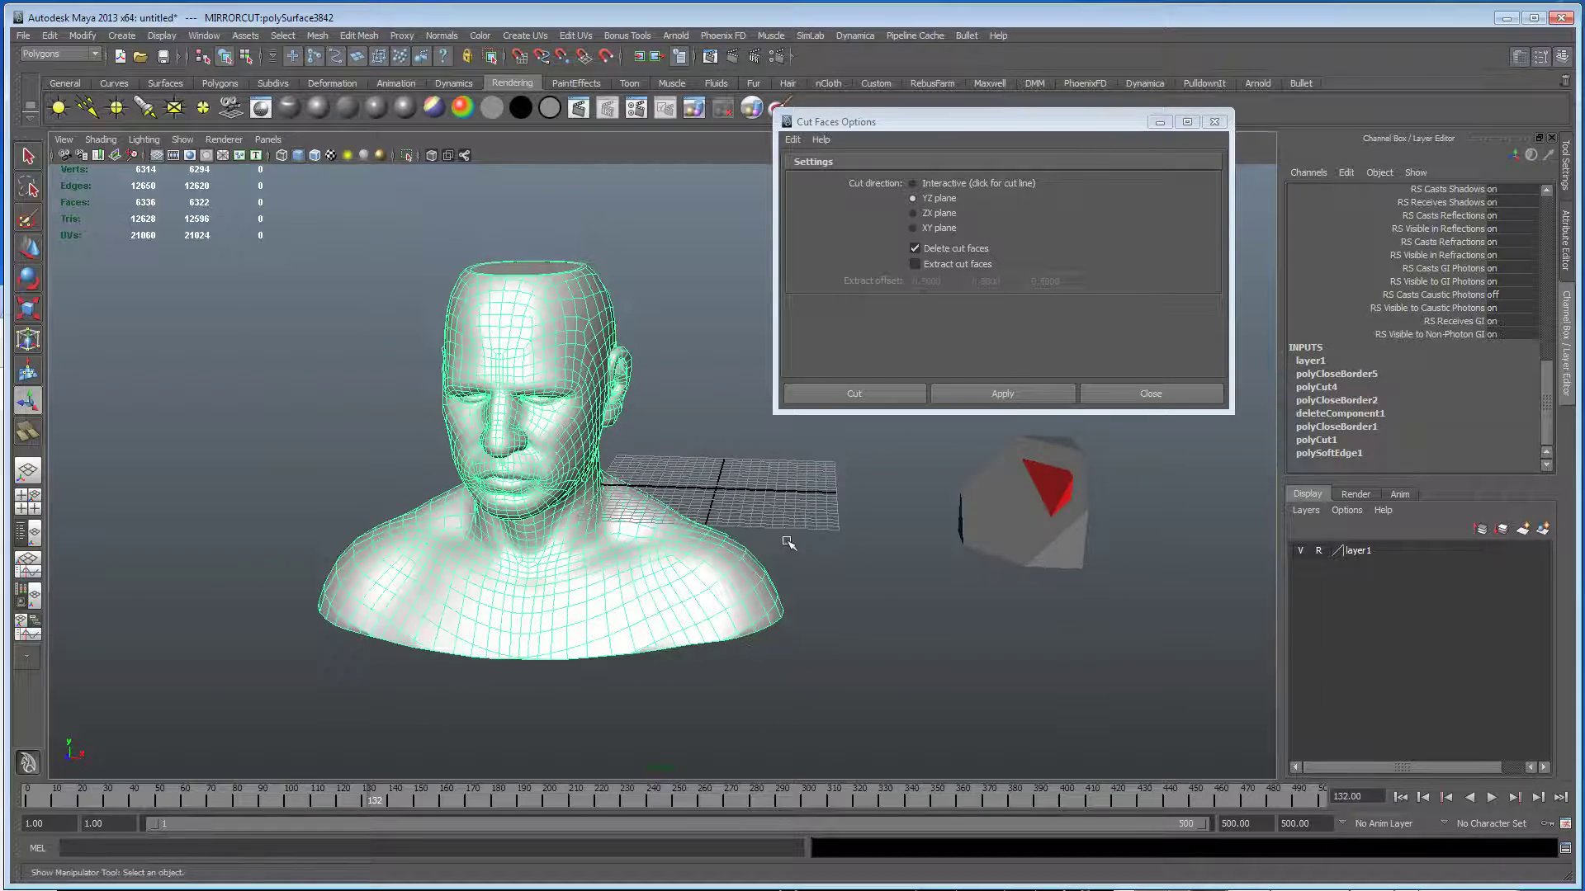
Examine the capped slice at the top of the head and the surrounding mesh from several angles.
alt+drag(695, 566, 720, 578)
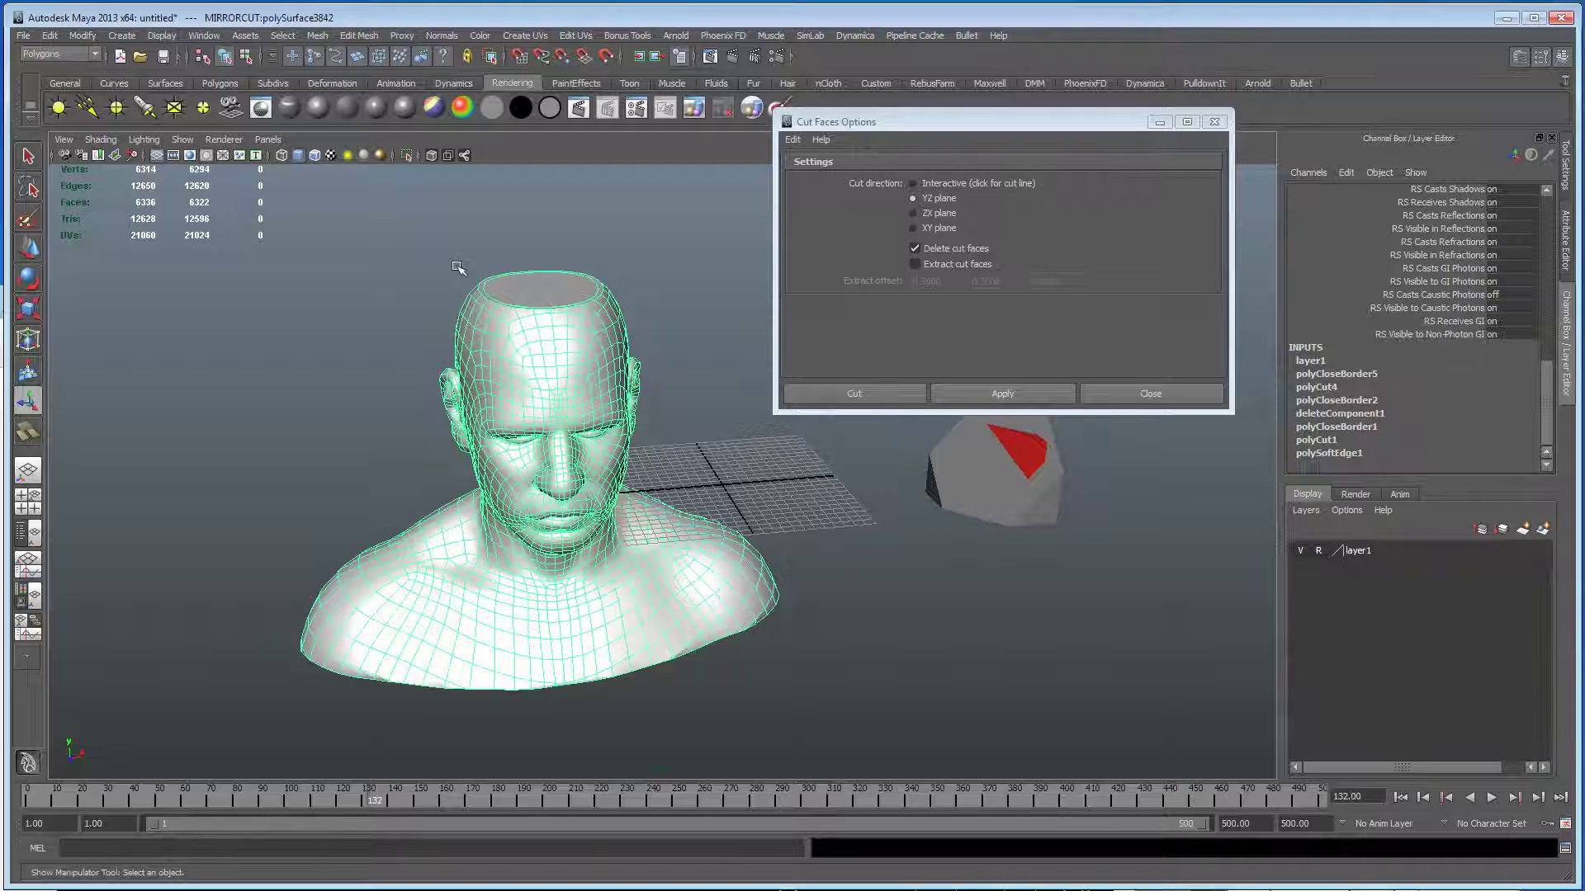
alt+middle_drag(723, 499, 579, 498)
alt+right_drag(579, 499, 701, 505)
mouse_move(701, 505)
alt+mouse_down()
mouse_move(694, 521)
mouse_move(670, 482)
mouse_move(746, 459)
mouse_move(683, 503)
alt+mouse_up()
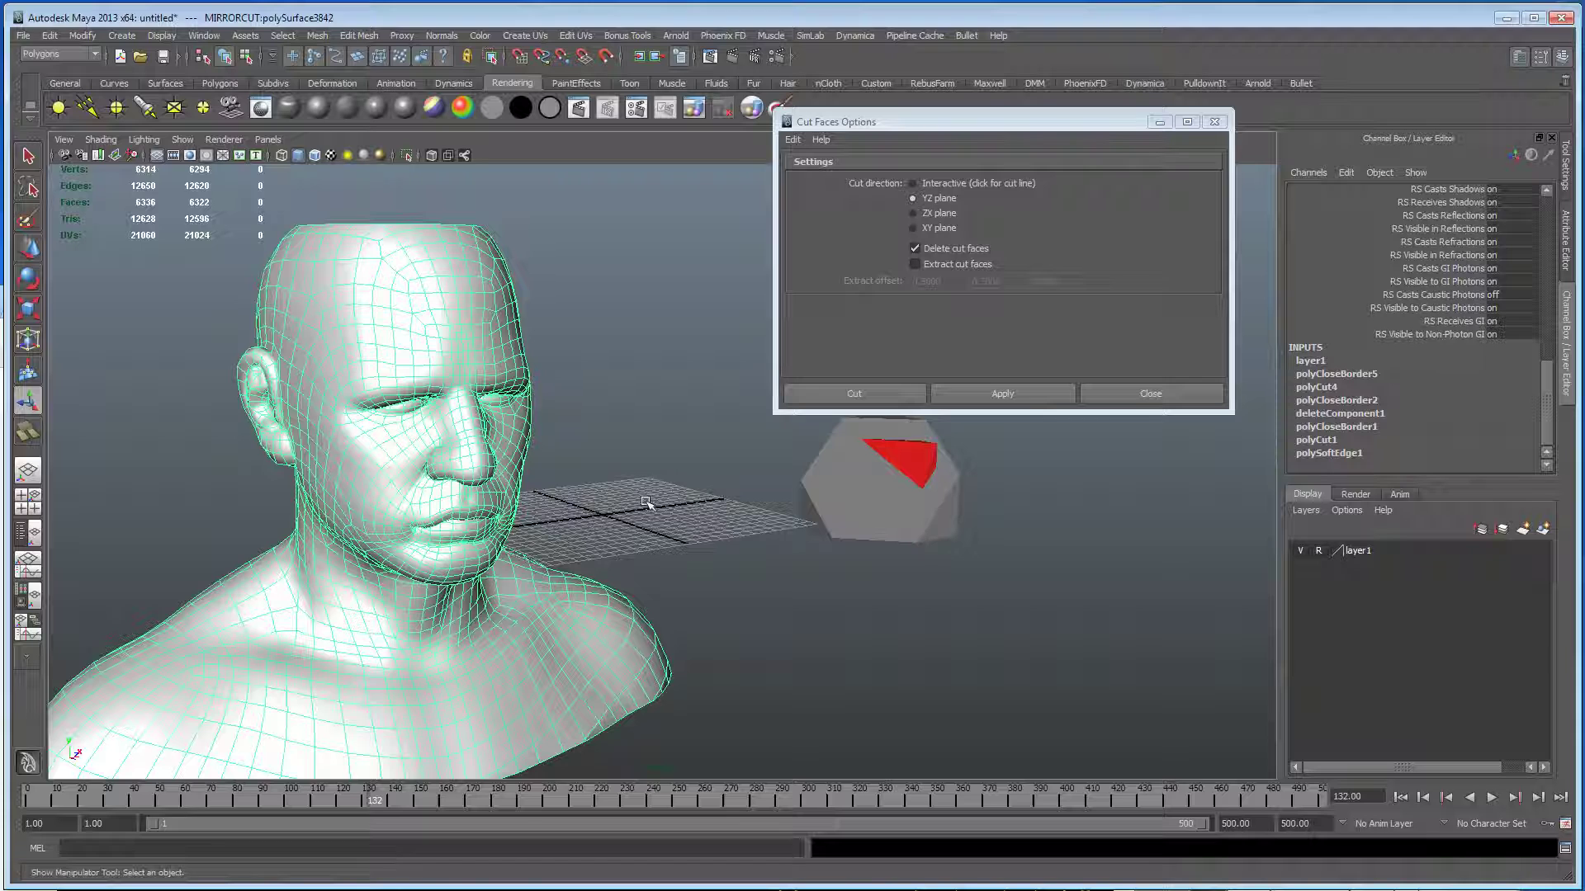
mouse_move(646, 503)
alt+mouse_down()
mouse_move(690, 512)
mouse_move(577, 530)
mouse_move(646, 523)
alt+mouse_up()
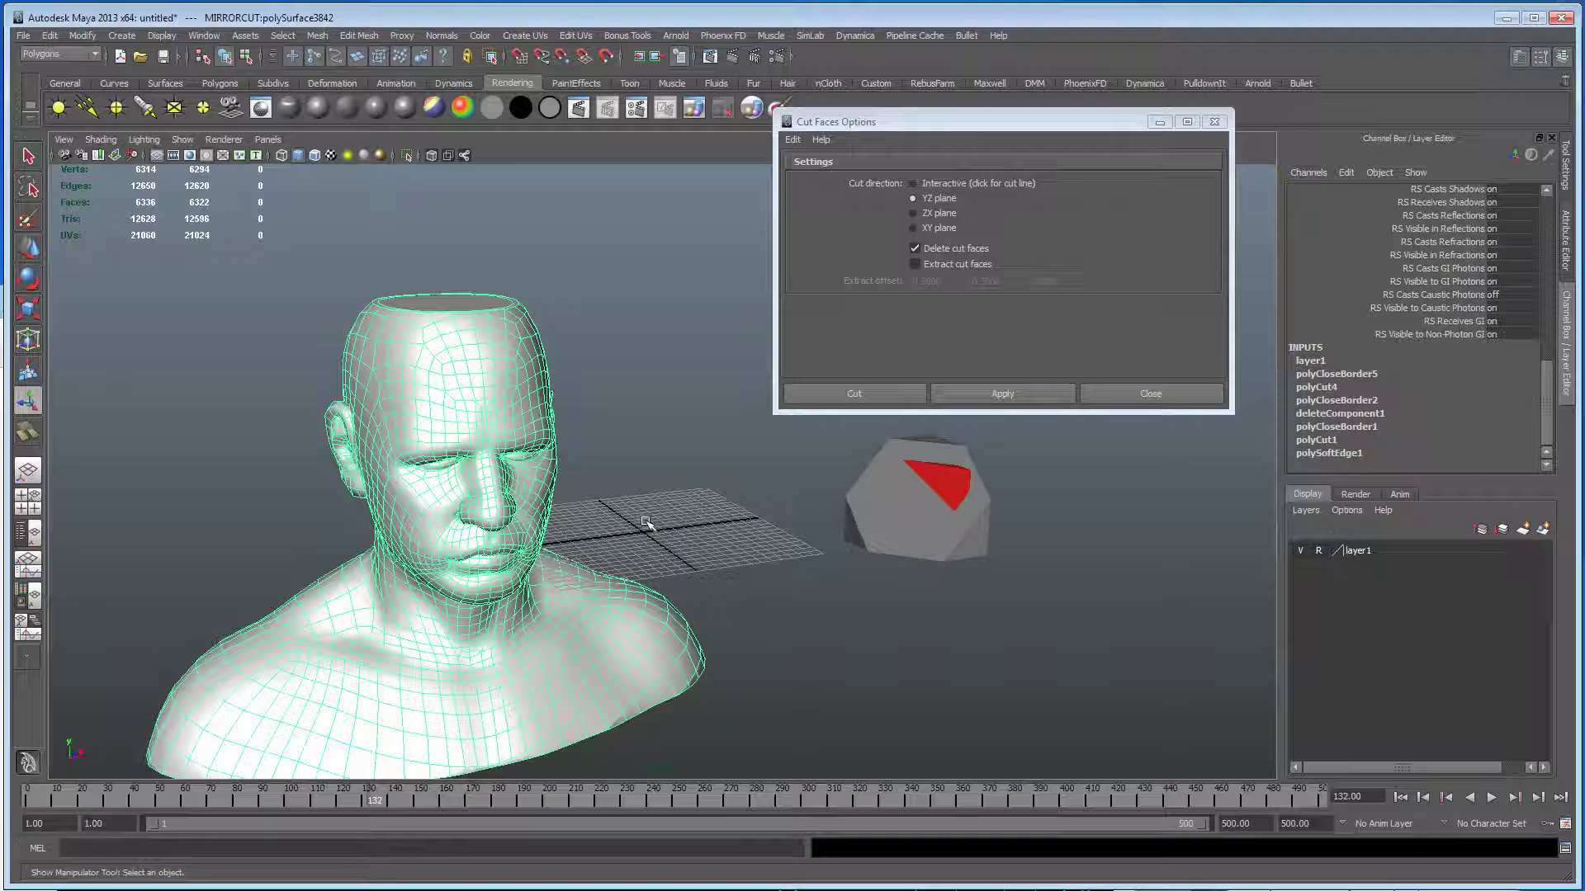
scroll(646, 523, up, 4)
mouse_move(646, 522)
alt+mouse_down()
mouse_move(451, 524)
mouse_move(634, 518)
alt+mouse_up()
alt+right_drag(634, 518, 548, 512)
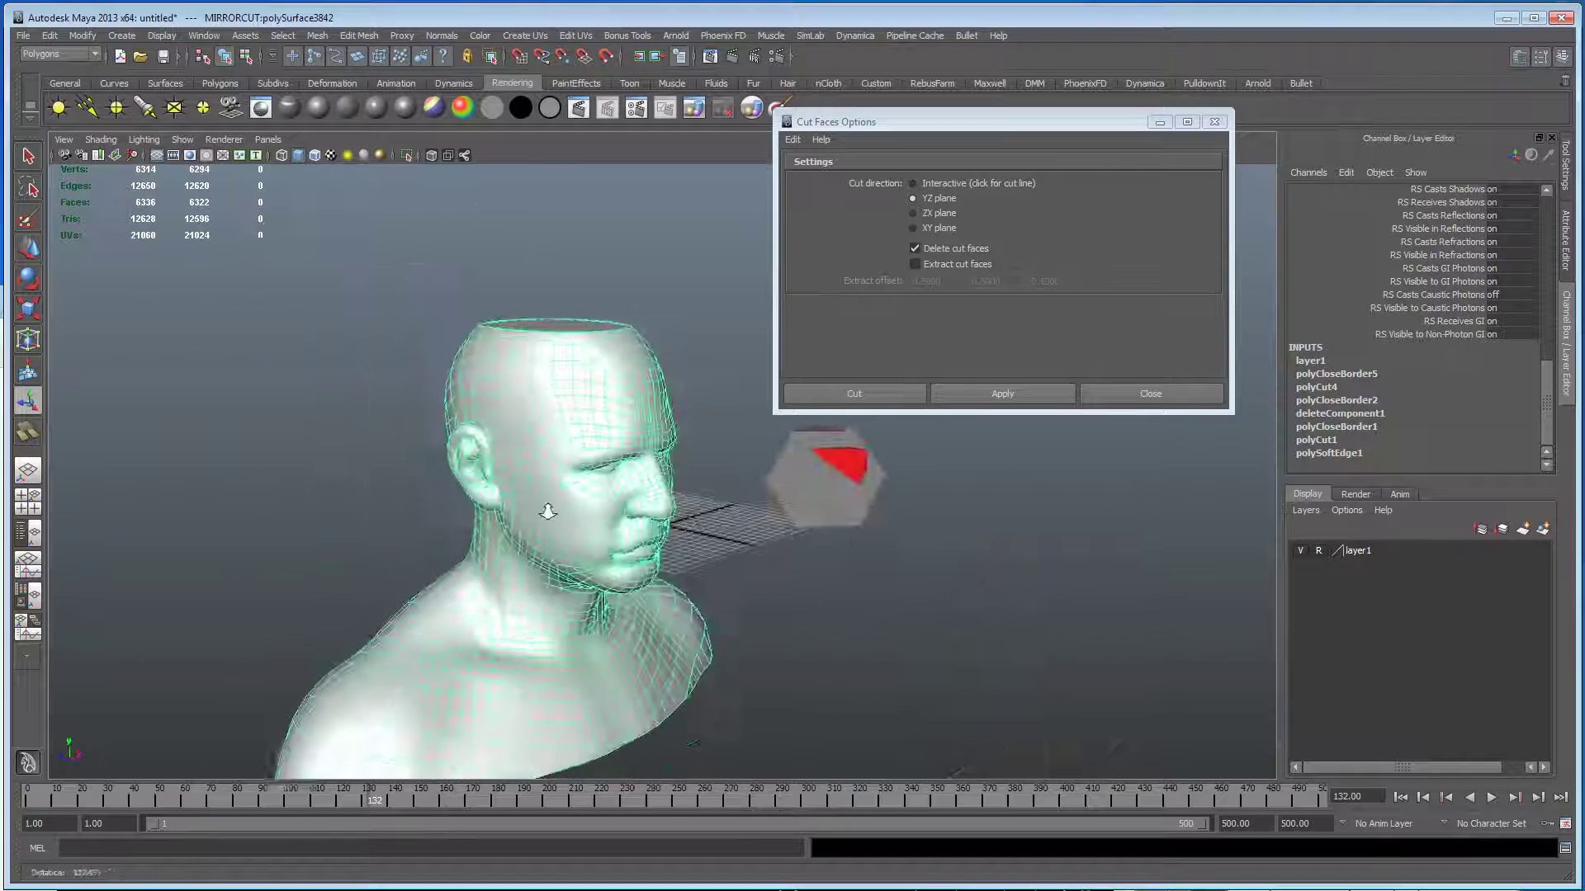
alt+drag(548, 512, 484, 525)
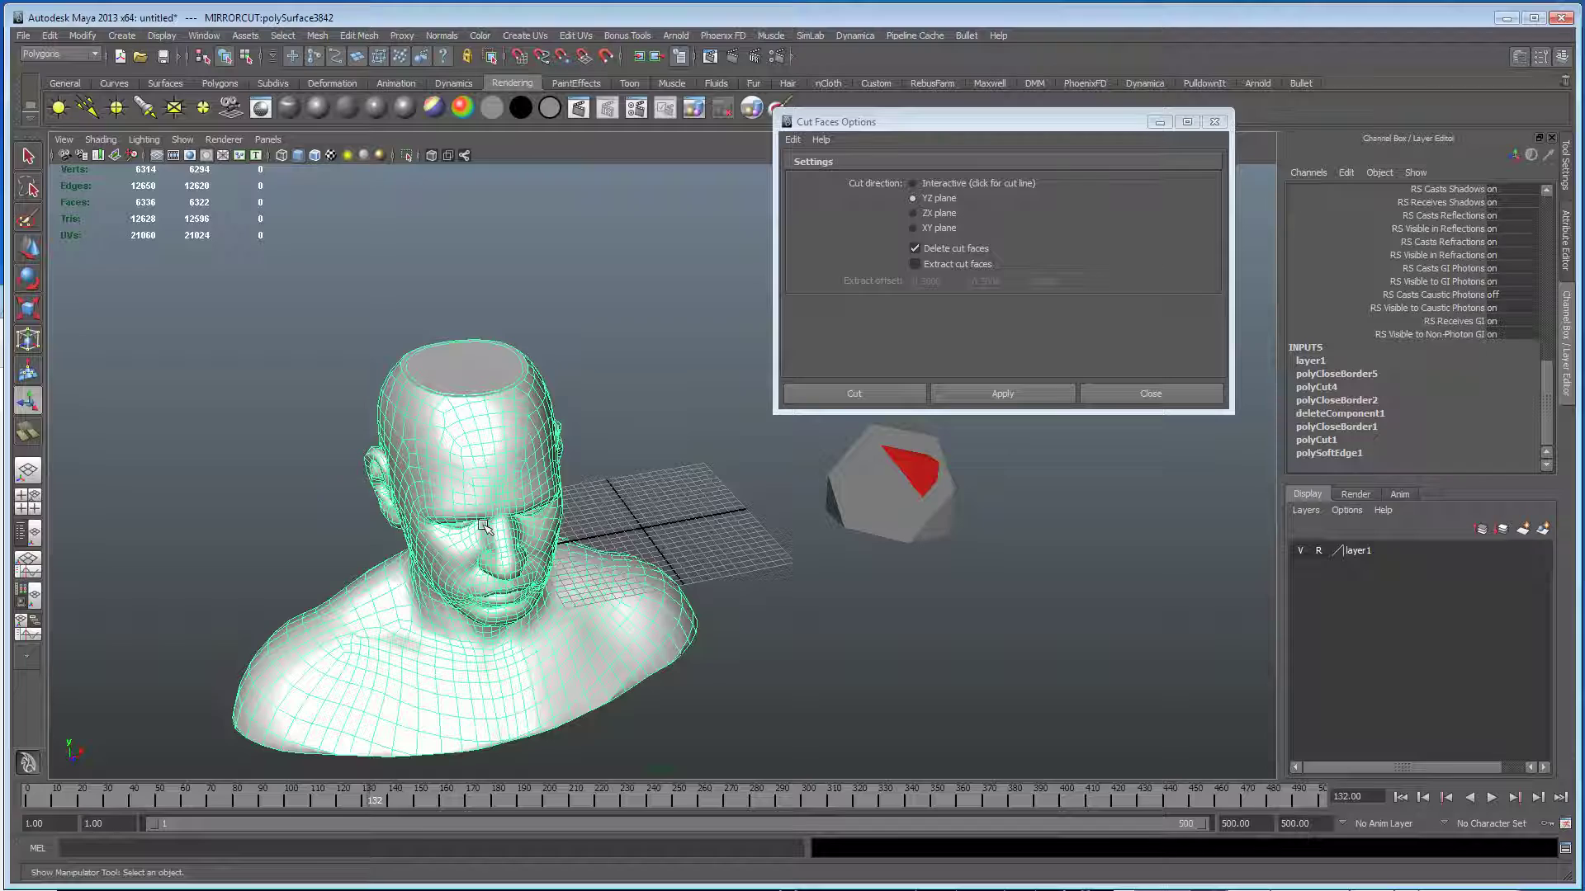